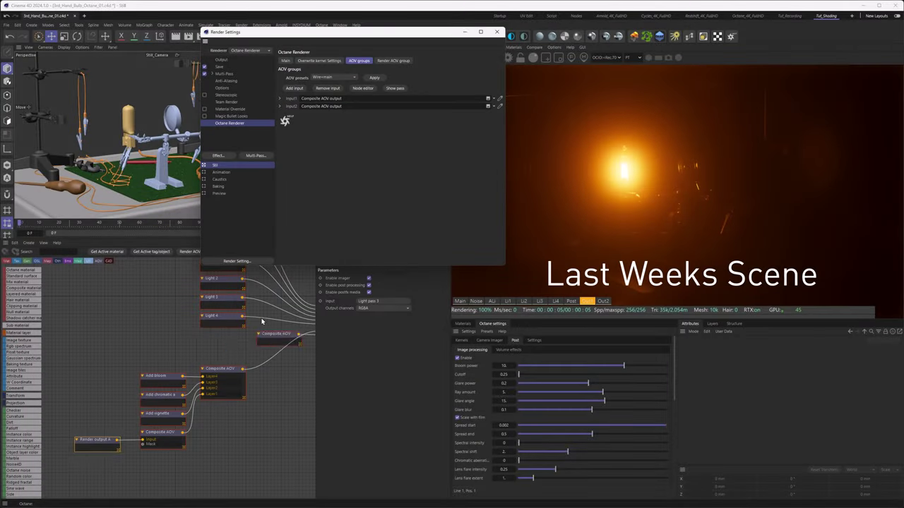
# - Add a Composite AOV output to the Octane AOV nodes and give it an Add glare layer
pyautogui.click(327, 278)
pyautogui.moveTo(417, 344)
pyautogui.click(361, 300)
pyautogui.click(332, 279)
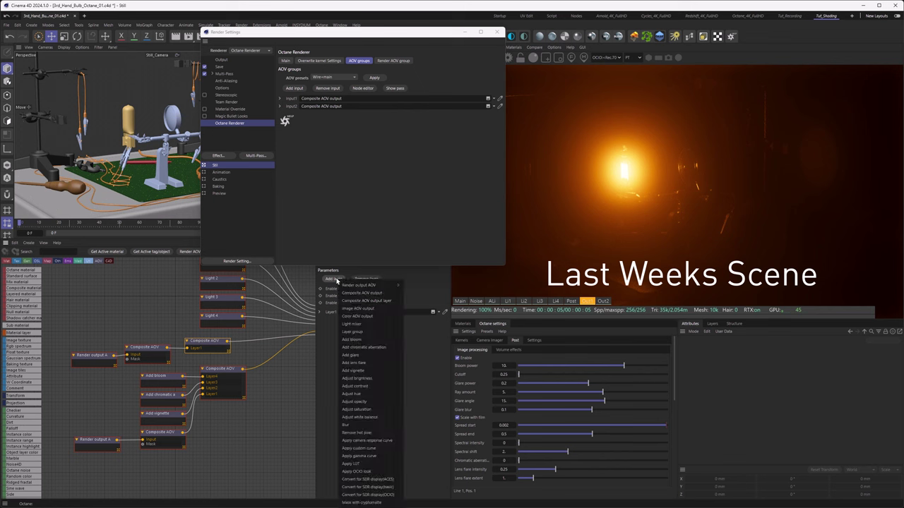
pyautogui.click(345, 338)
pyautogui.click(332, 279)
pyautogui.click(346, 346)
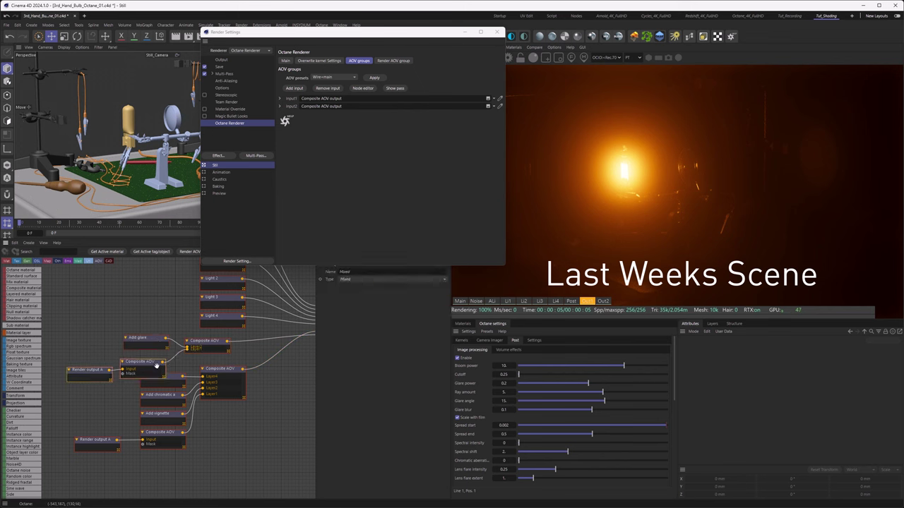
pyautogui.hotkey('ctrl', 'b')
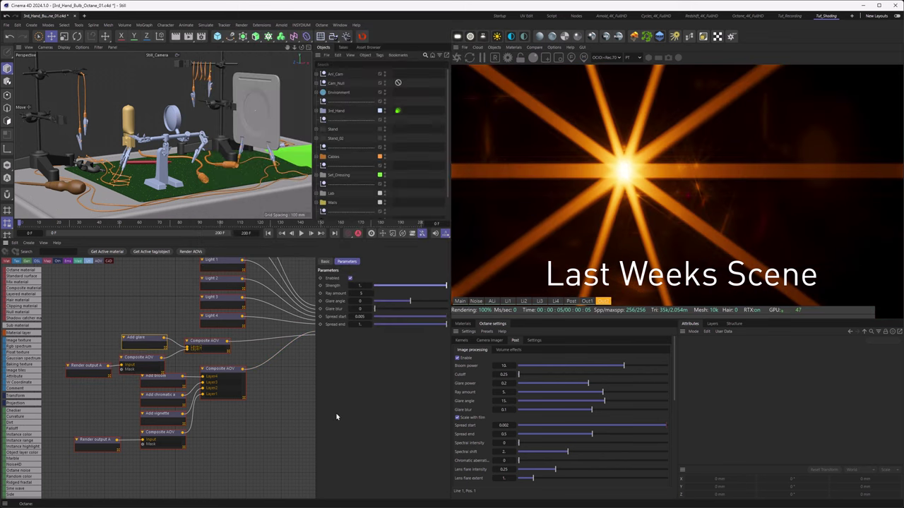
pyautogui.click(586, 301)
pyautogui.click(603, 301)
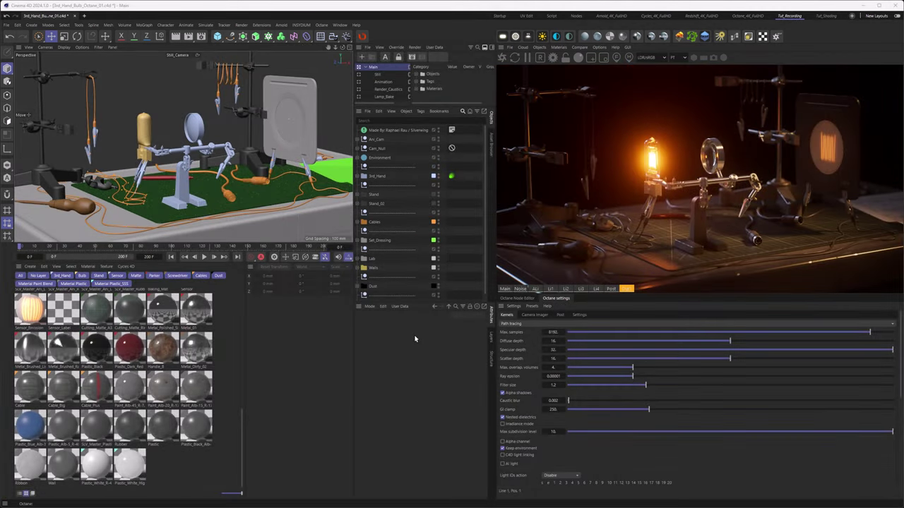
pyautogui.click(535, 289)
pyautogui.click(550, 289)
pyautogui.click(565, 289)
pyautogui.click(580, 289)
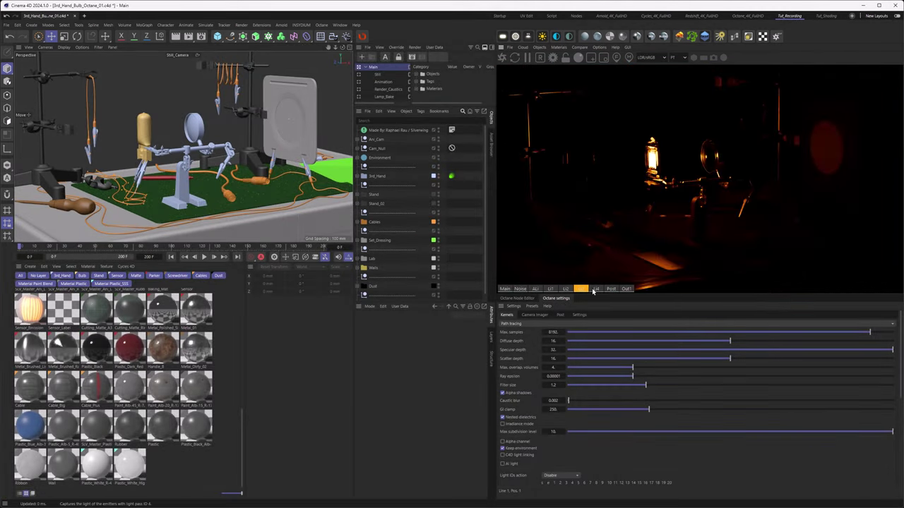
pyautogui.click(595, 289)
pyautogui.click(611, 288)
pyautogui.click(625, 289)
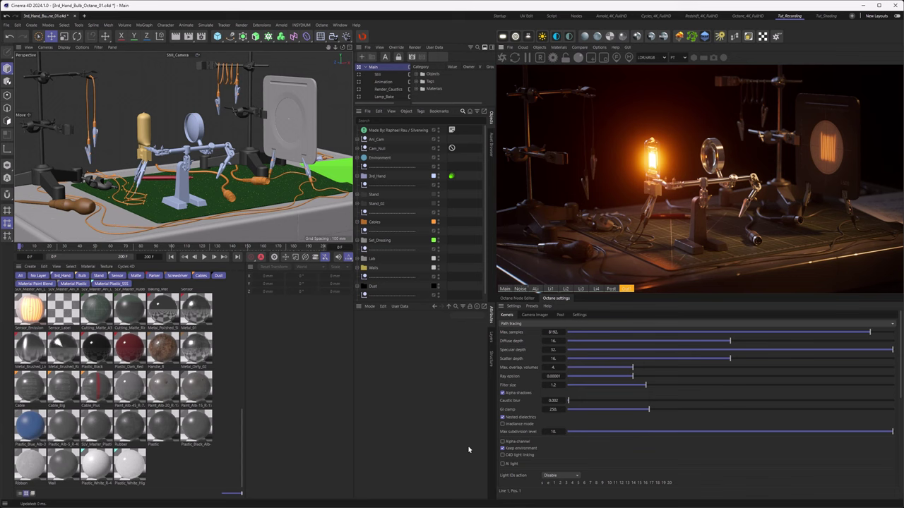
pyautogui.hotkey('alt', 'Tab')
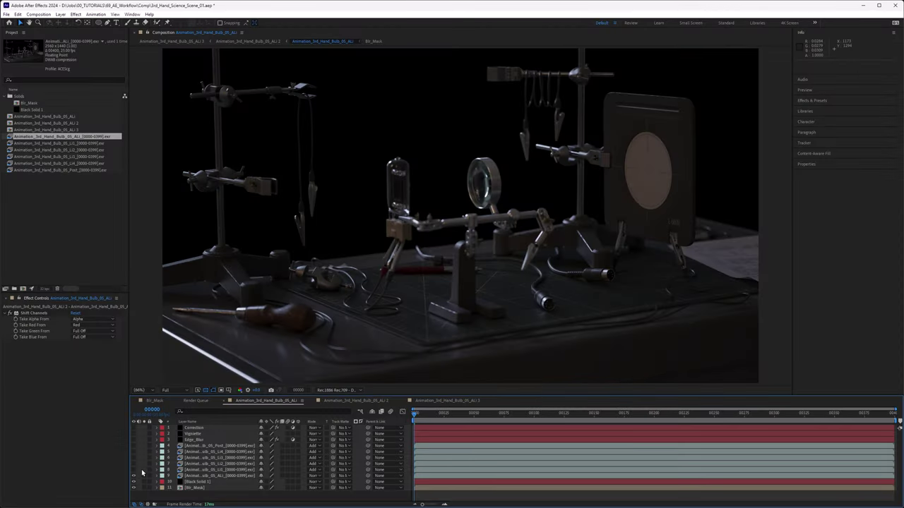
# - Turn on light pass layers 5–8, then view the ALI 2 and ALI 3 comps
pyautogui.moveTo(134, 469); pyautogui.dragTo(134, 430)
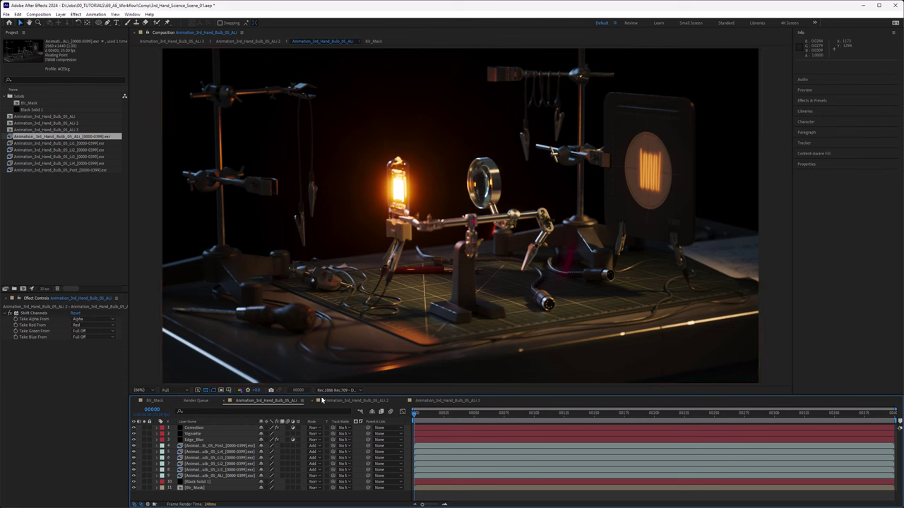
pyautogui.click(326, 401)
pyautogui.click(438, 401)
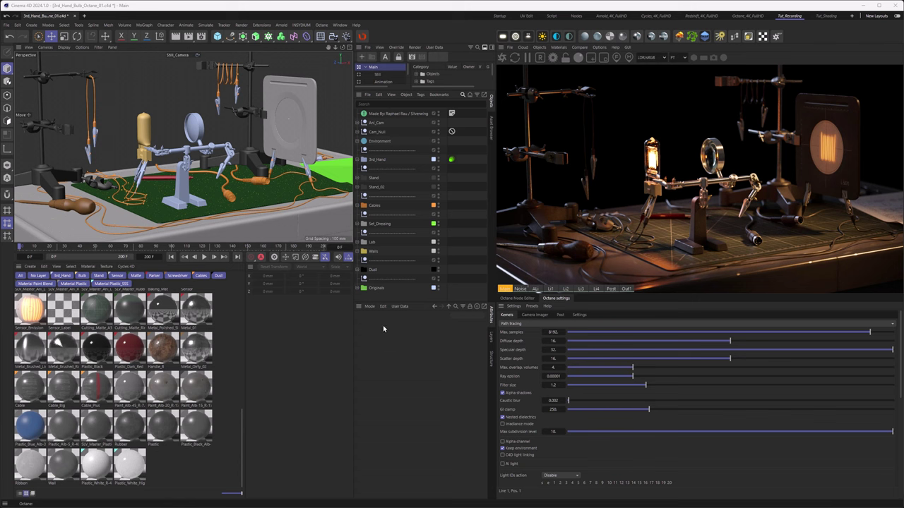
# - Open Render Settings, review Multi-Pass and Save, then show Octane's Render AOV group
pyautogui.hotkey('ctrl', 'b')
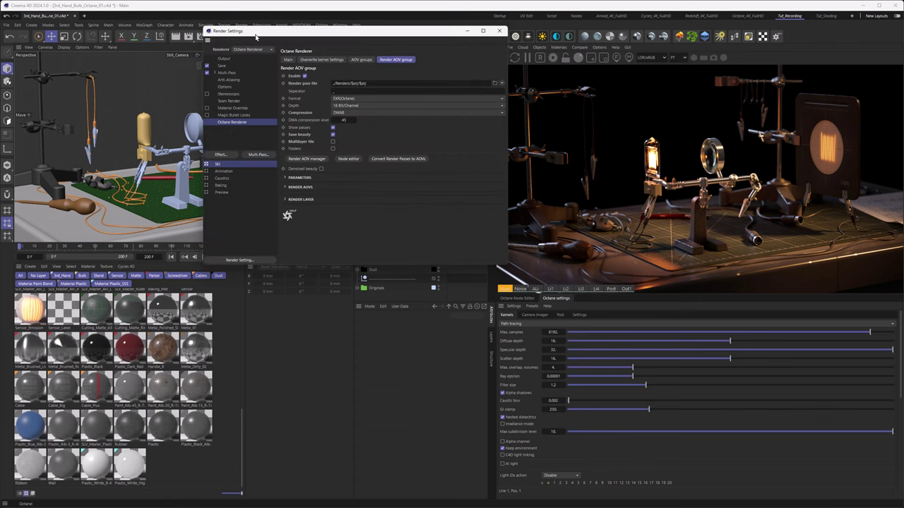
pyautogui.moveTo(255, 37); pyautogui.dragTo(298, 79)
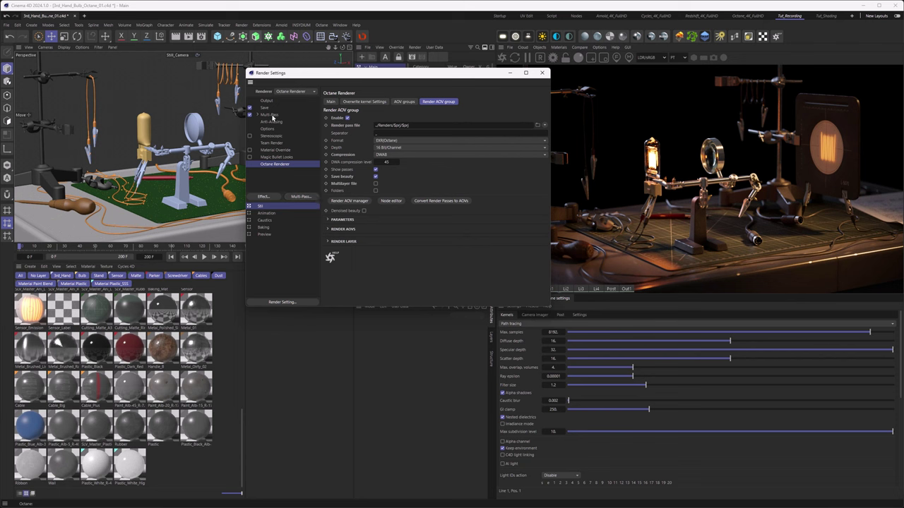
pyautogui.click(271, 116)
pyautogui.click(268, 108)
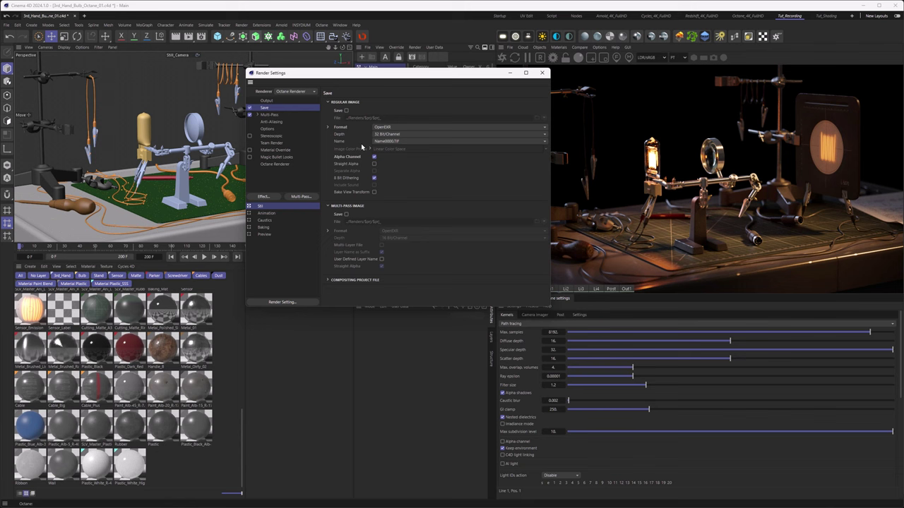
pyautogui.click(277, 164)
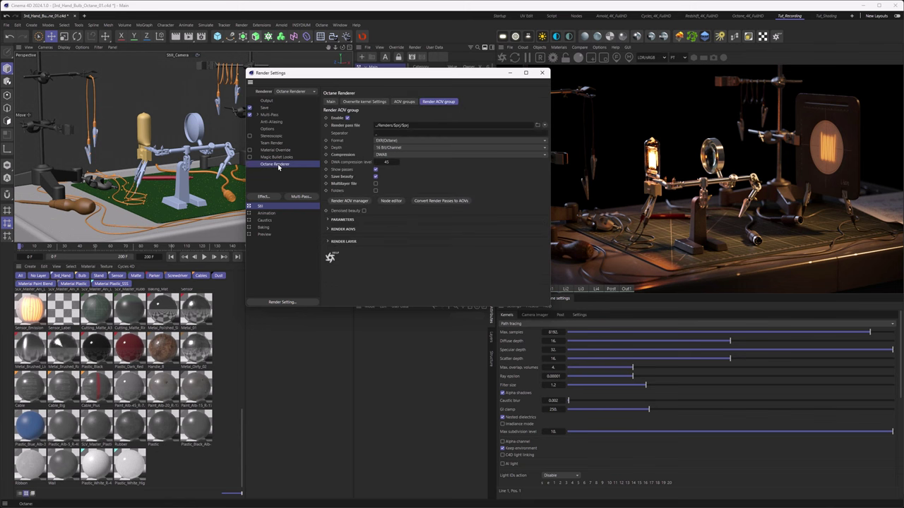
pyautogui.click(348, 201)
# - Confirm the Light 4 AOV uses Light ID 4, then close the AOV manager and render settings
pyautogui.moveTo(412, 201); pyautogui.dragTo(458, 133)
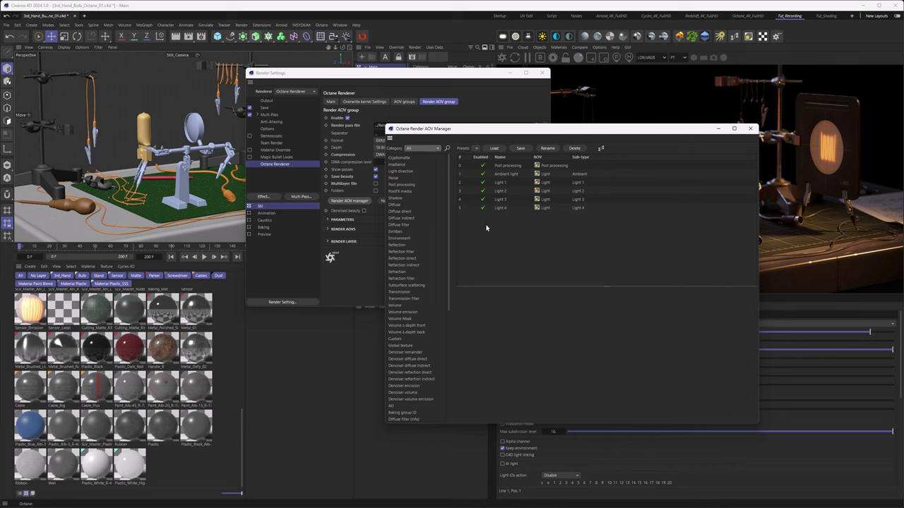
pyautogui.click(500, 209)
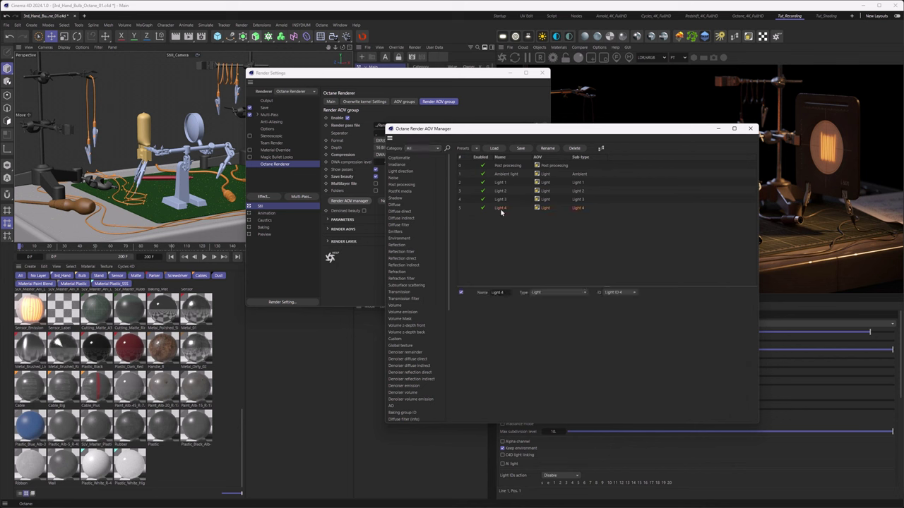
pyautogui.click(635, 293)
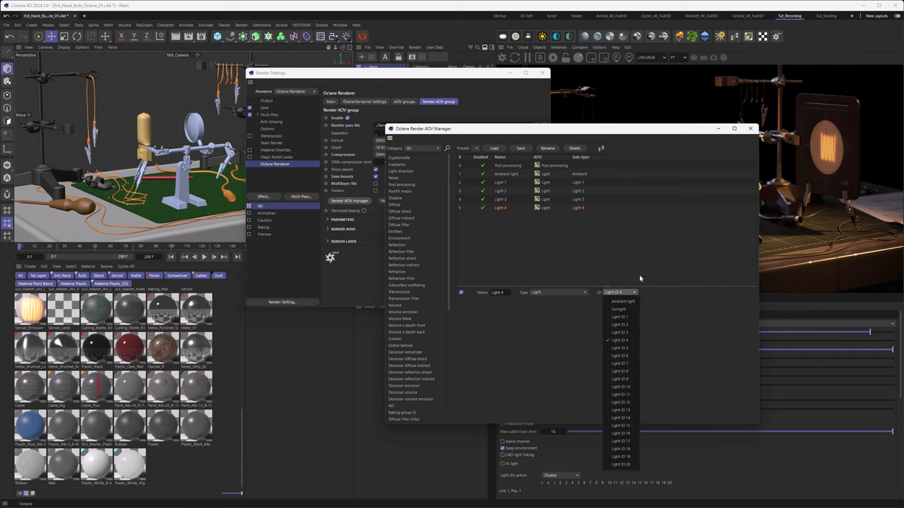
pyautogui.click(638, 270)
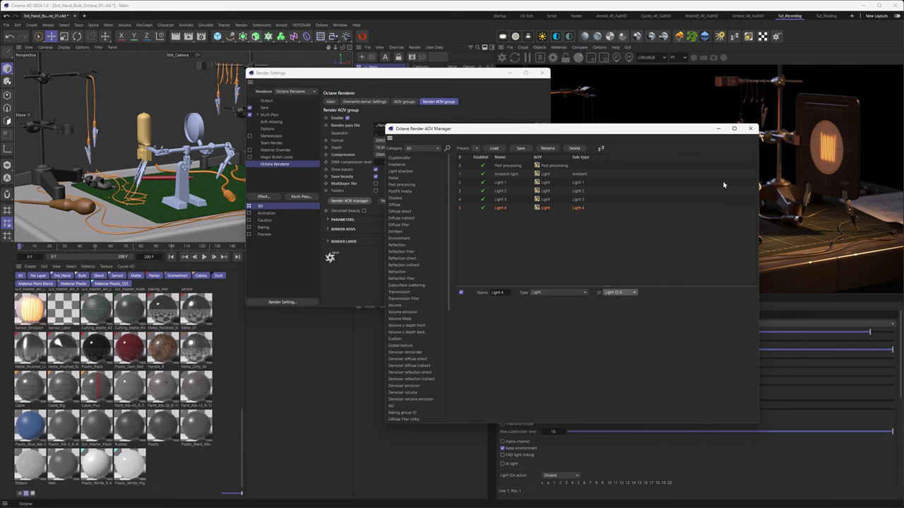
pyautogui.click(752, 131)
pyautogui.click(542, 72)
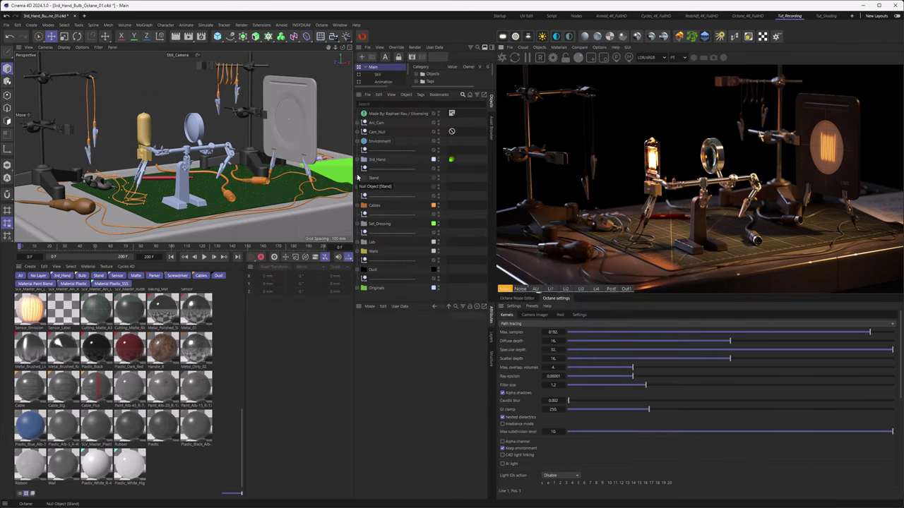
# - Select Spot_Scene's Octane LightTag under Environment > Light and bring up the Octane light manager
pyautogui.click(359, 142)
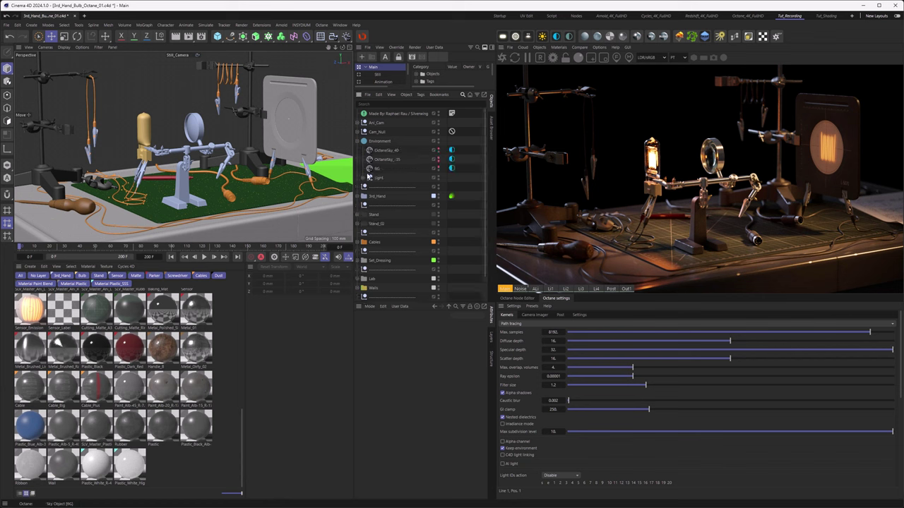
pyautogui.click(364, 177)
pyautogui.click(452, 187)
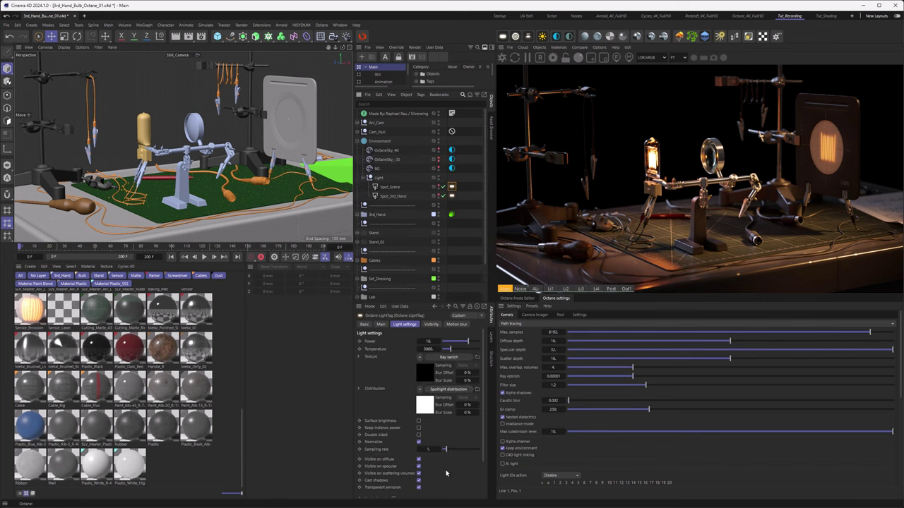
pyautogui.scroll(-2, 447, 473)
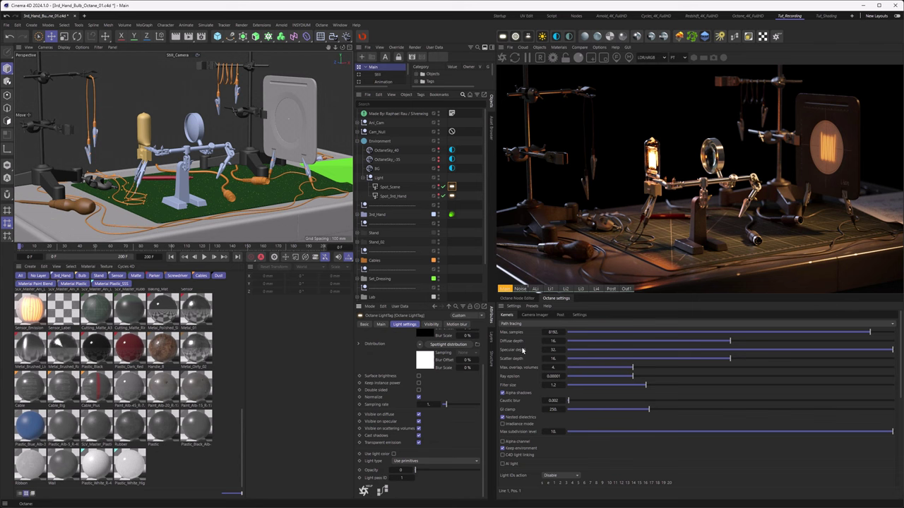
pyautogui.click(721, 36)
pyautogui.moveTo(782, 33); pyautogui.dragTo(393, 102)
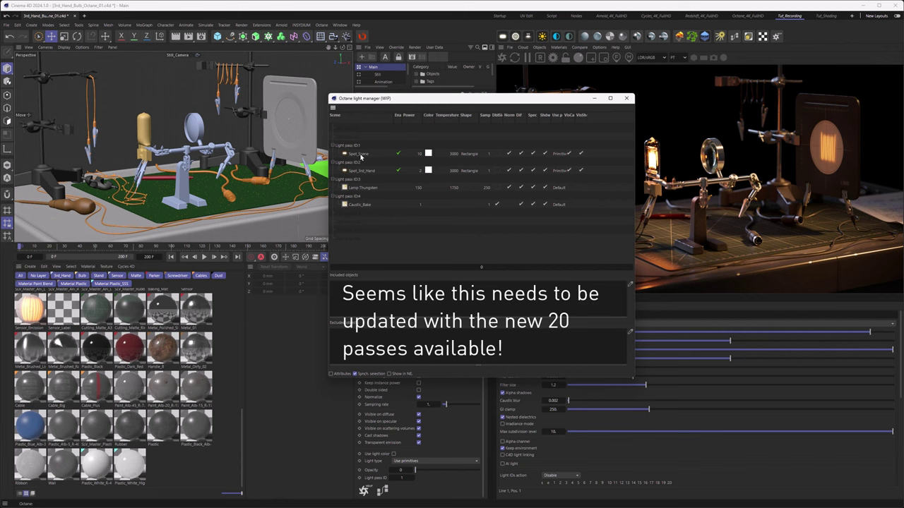
# - Try Caustic_Bake on light pass ID5, return it to ID4, and reopen render settings
pyautogui.moveTo(361, 204); pyautogui.dragTo(361, 219)
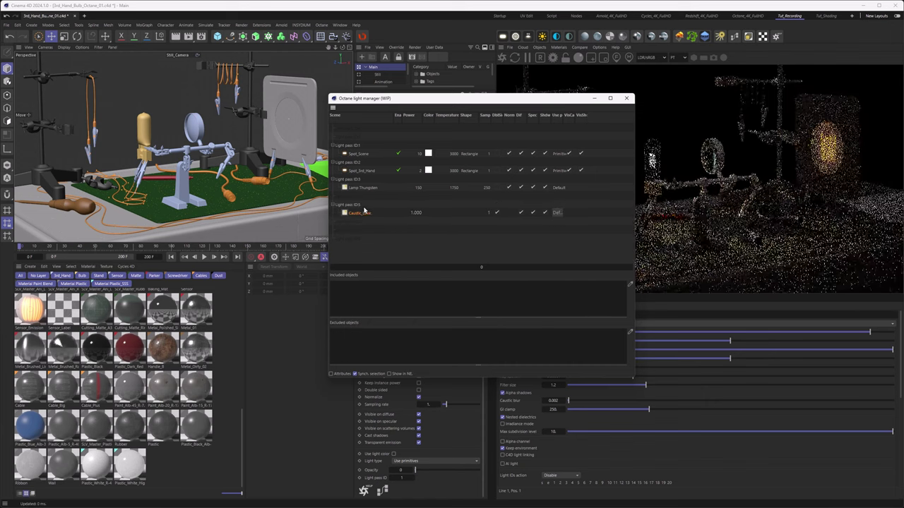
pyautogui.moveTo(448, 103); pyautogui.dragTo(328, 102)
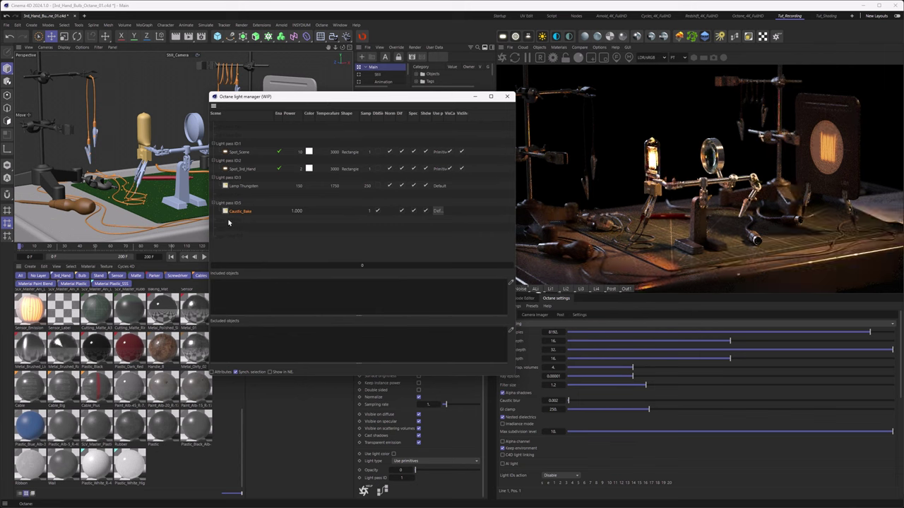
pyautogui.moveTo(236, 204)
pyautogui.mouseDown()
pyautogui.moveTo(242, 214)
pyautogui.moveTo(241, 205)
pyautogui.mouseUp()
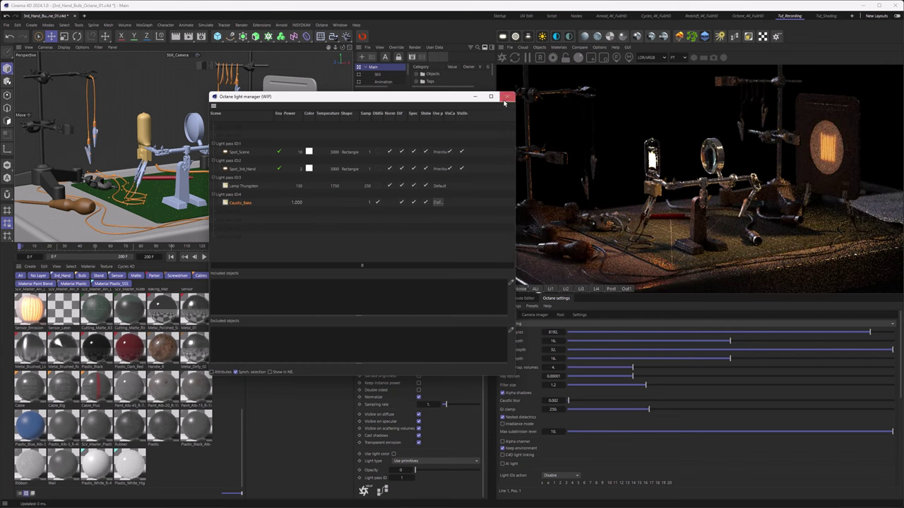
pyautogui.click(506, 96)
pyautogui.hotkey('ctrl', 'b')
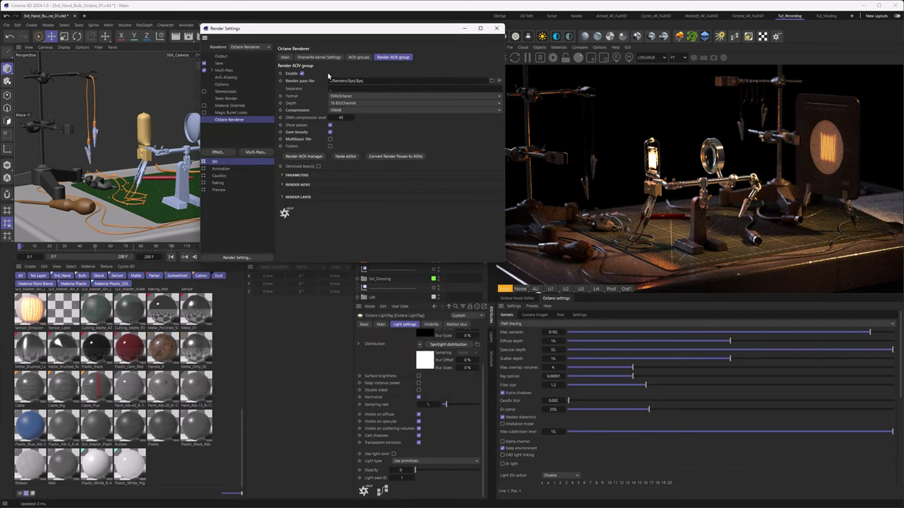
# - Enable Show passes in the Render AOV group, keeping depth at 16 Bit/Channel
pyautogui.click(218, 64)
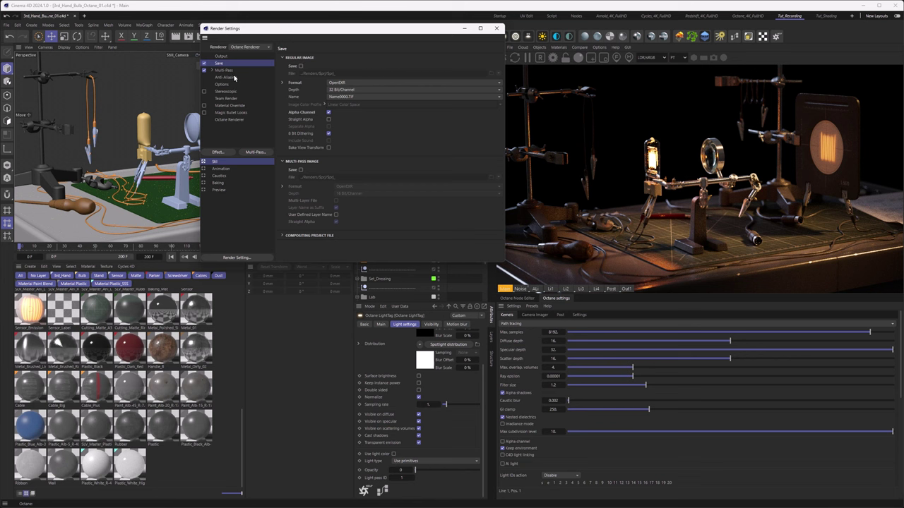
pyautogui.click(233, 119)
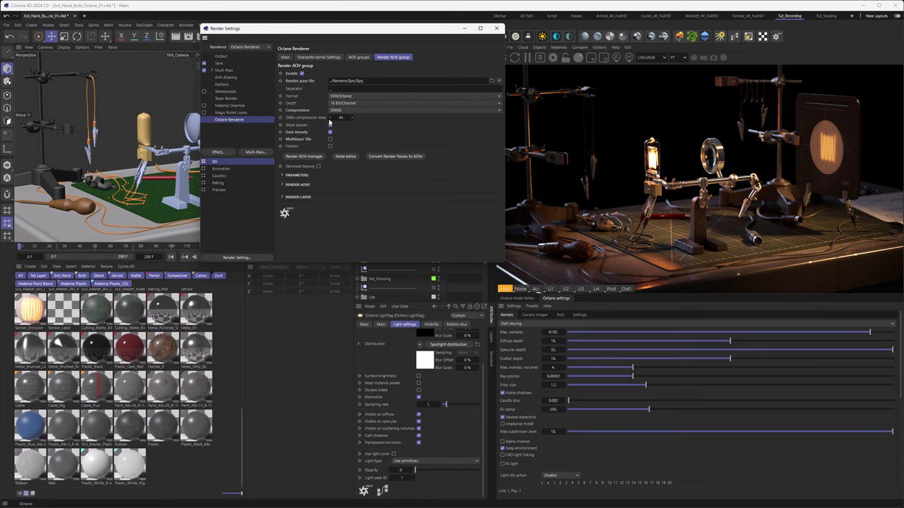
pyautogui.click(330, 124)
pyautogui.click(335, 105)
pyautogui.click(336, 111)
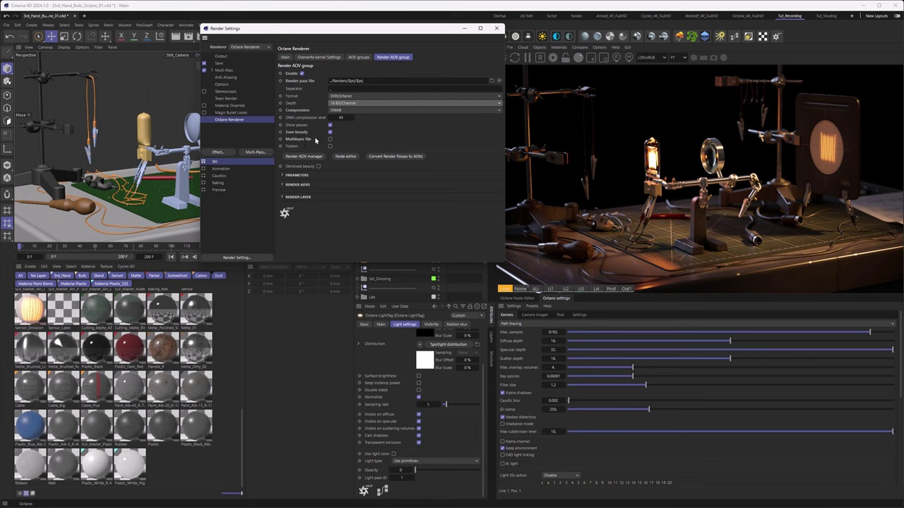
# - Show the Octane Renderer's Main settings to check the ACEScg colour space
pyautogui.click(284, 57)
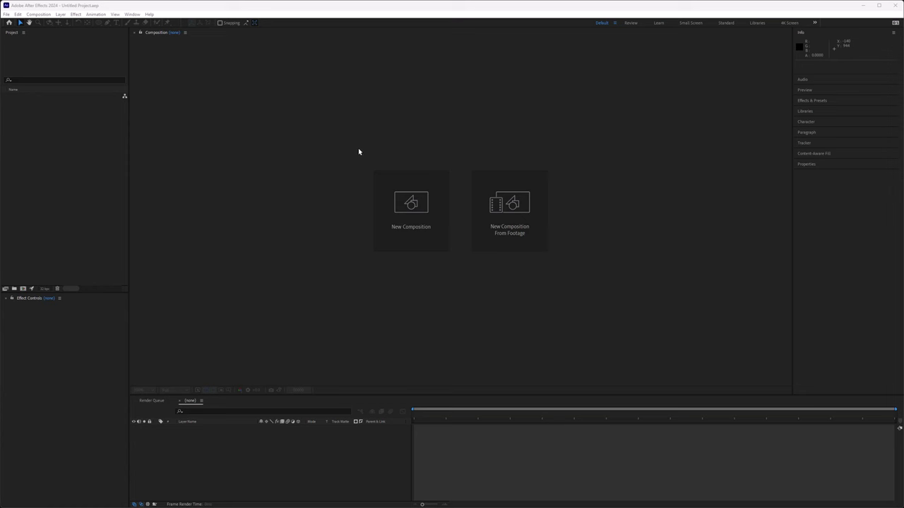
# - Set the colour engine to OCIO color managed with ACES 1.3 CG v1.0 and Rec.1886 Rec.709 display
pyautogui.click(42, 289)
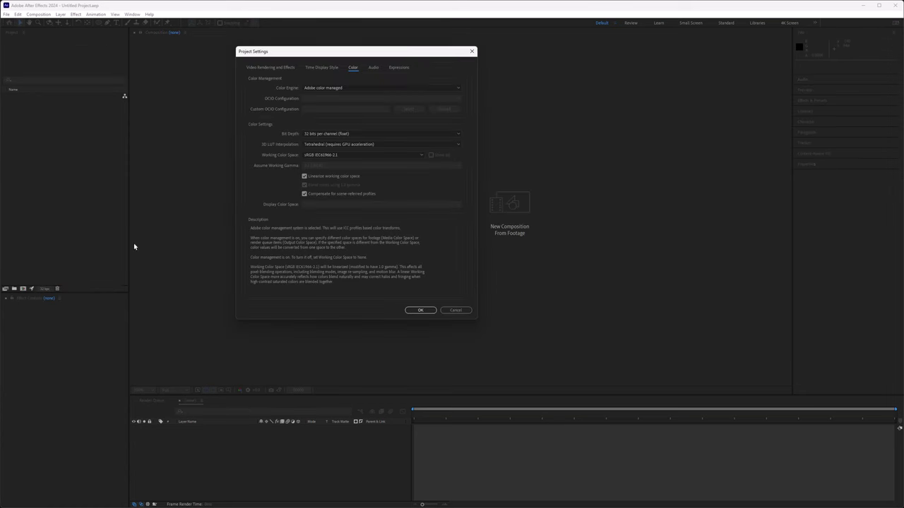
pyautogui.click(317, 89)
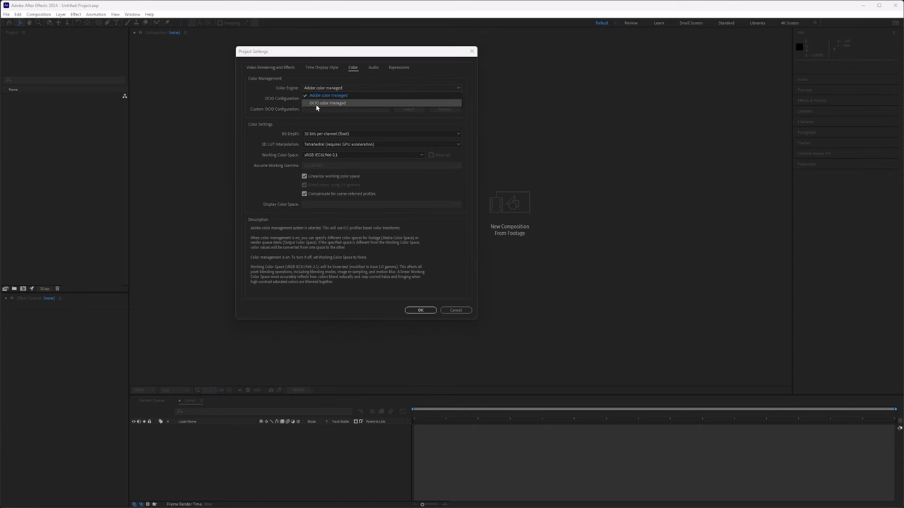
pyautogui.click(316, 104)
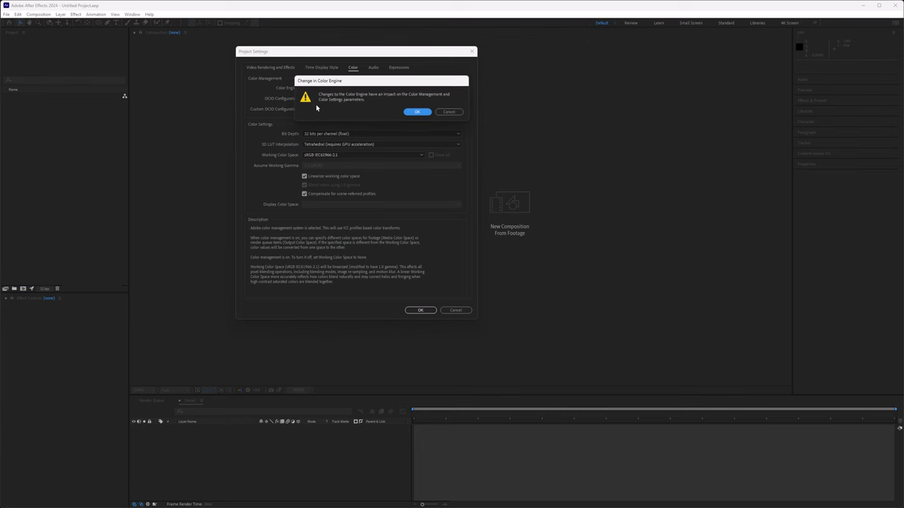
pyautogui.click(418, 112)
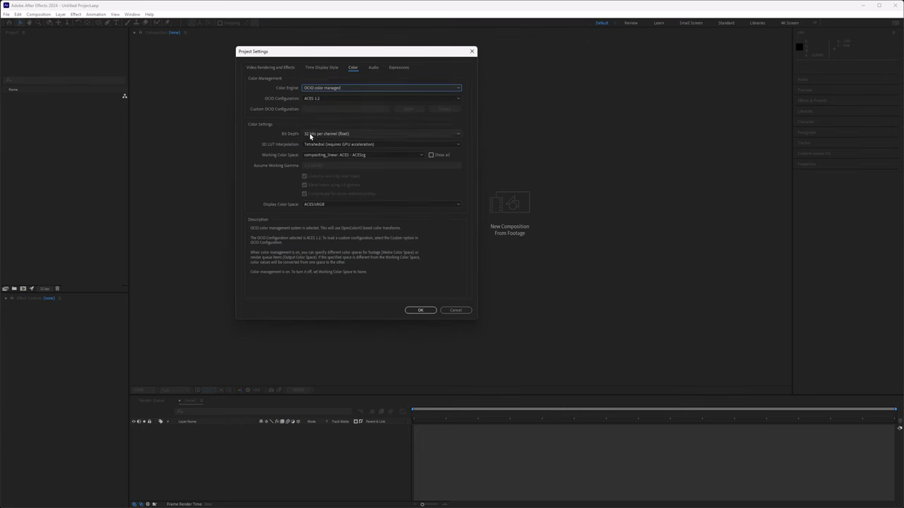
pyautogui.click(323, 100)
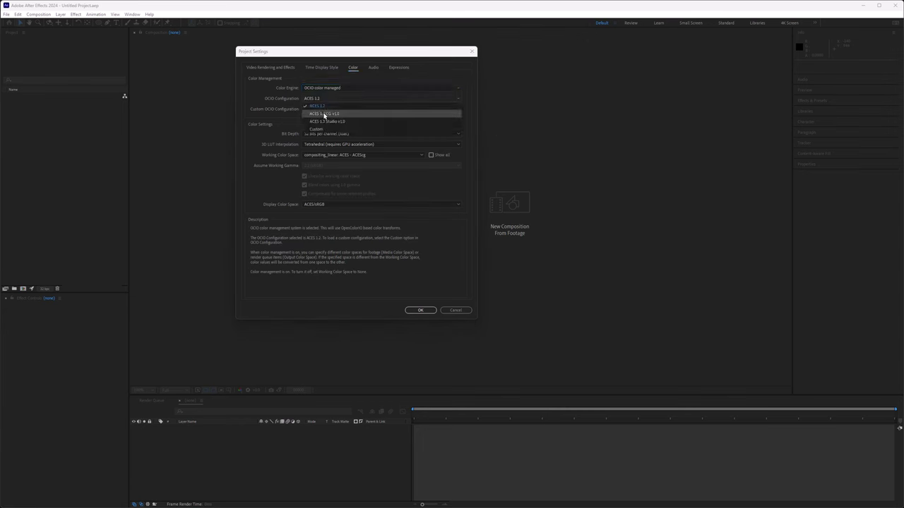
pyautogui.click(326, 114)
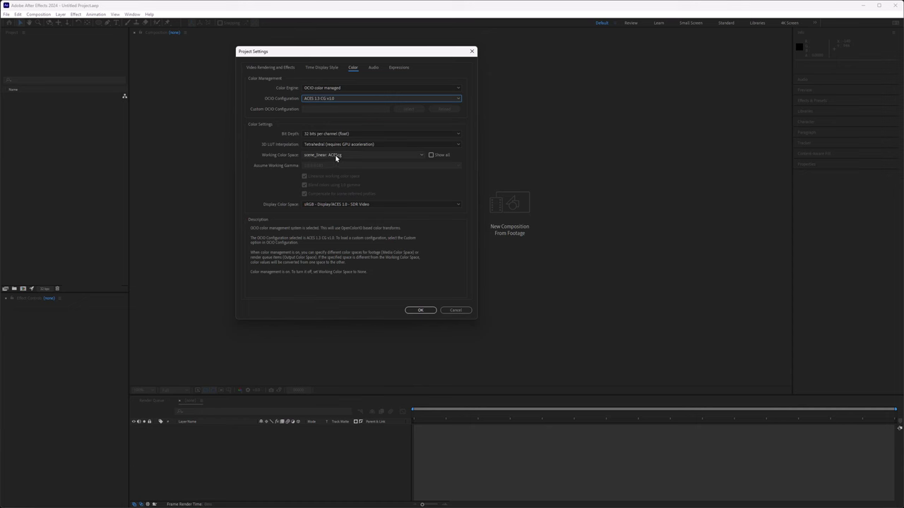
pyautogui.click(286, 203)
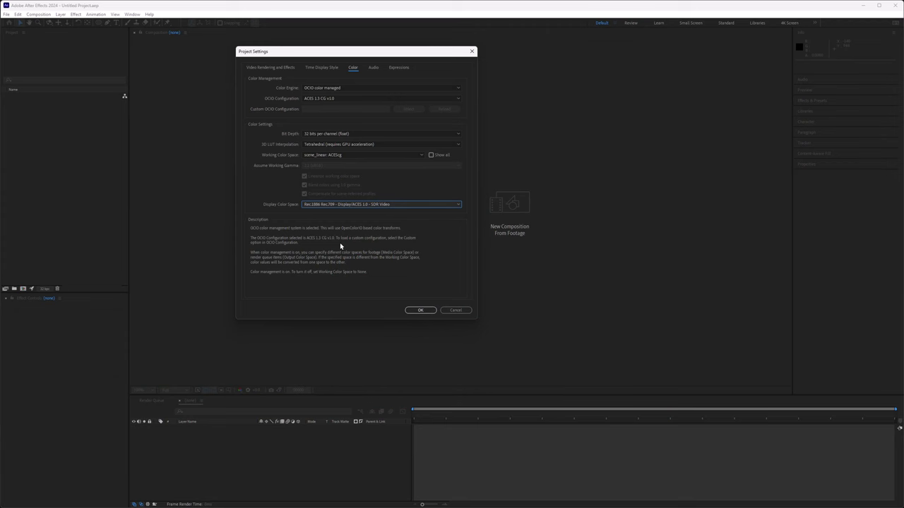
pyautogui.click(420, 310)
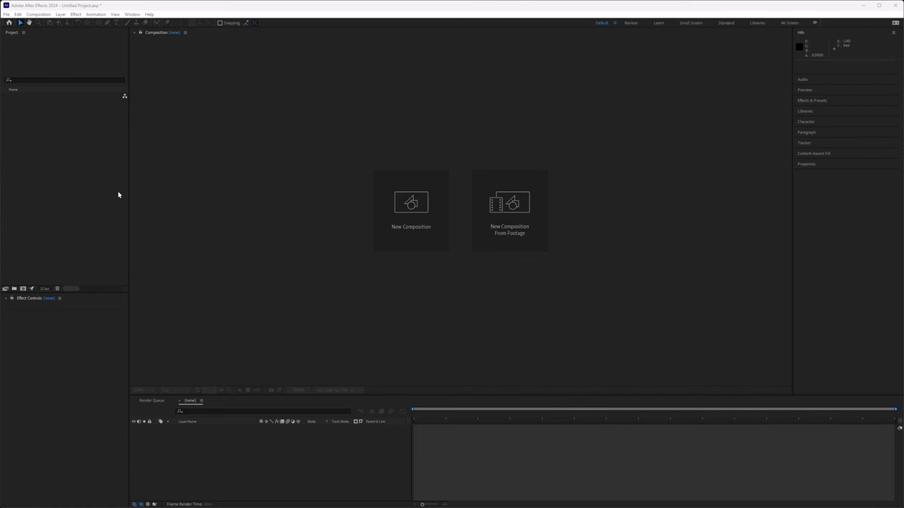
# - Import the ALi EXR frames as an OpenEXR sequence, viewing files as a detailed list
pyautogui.doubleClick(72, 187)
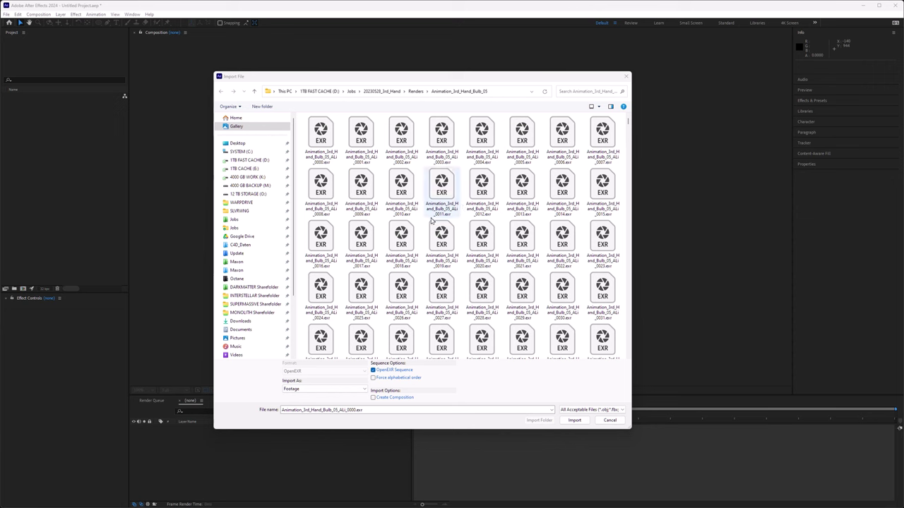
pyautogui.click(327, 146)
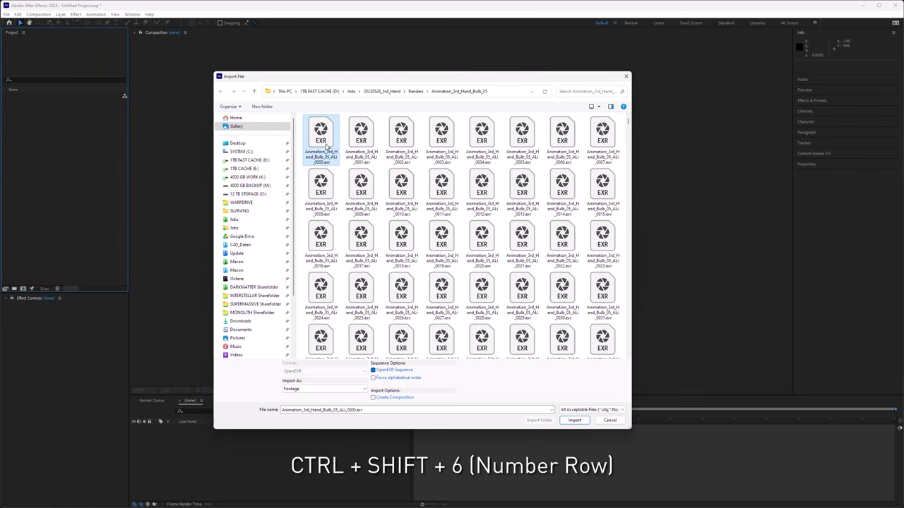
pyautogui.hotkey('ctrl', 'shift', '6')
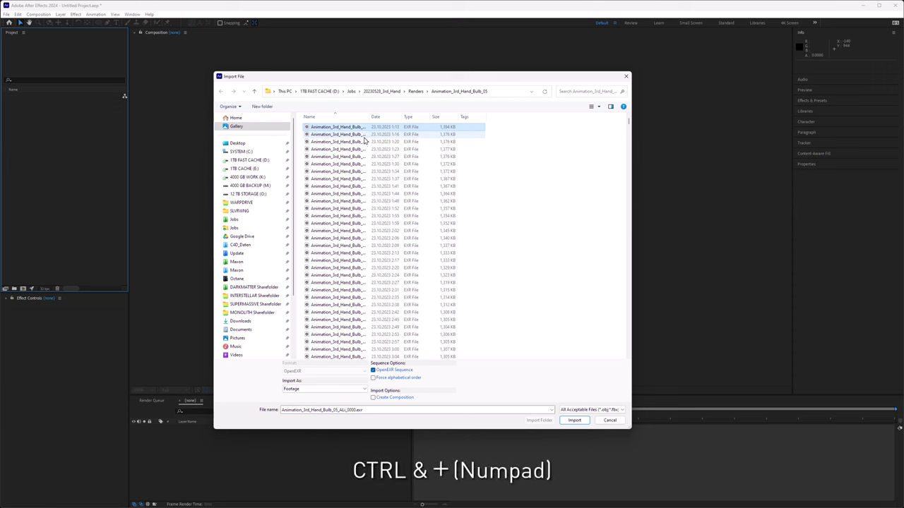
pyautogui.press('ctrl+KP_Add')
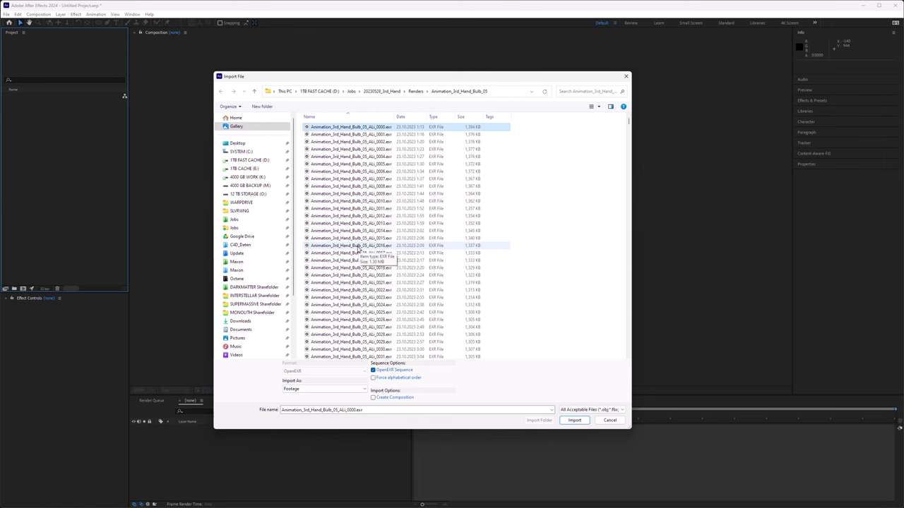
pyautogui.press('Return')
# - Import the Li light pass EXR sequences one after another
pyautogui.hotkey('ctrl', 'i')
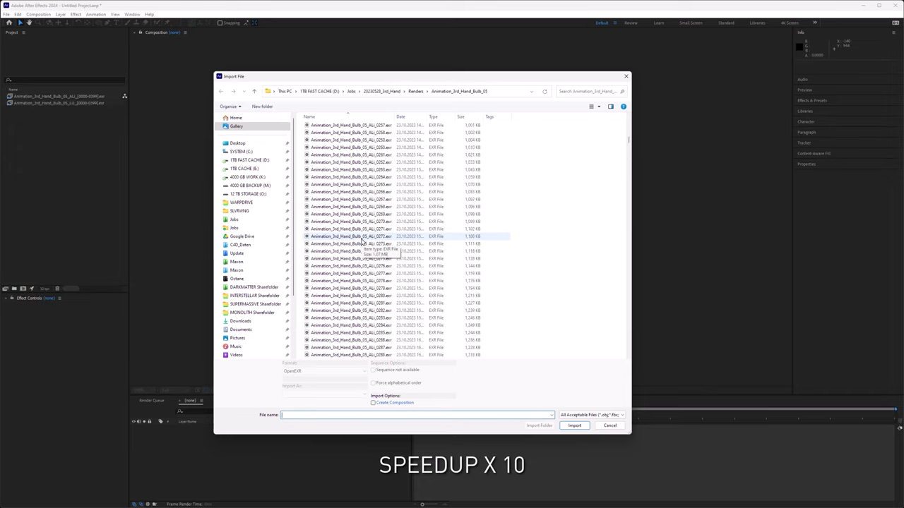
pyautogui.click(358, 258)
pyautogui.press('Return')
pyautogui.hotkey('ctrl', 'i')
pyautogui.click(358, 258)
pyautogui.press('Return')
pyautogui.hotkey('ctrl', 'i')
pyautogui.click(358, 259)
pyautogui.press('Return')
# - Import the Main and Post EXR sequences
pyautogui.hotkey('ctrl', 'i')
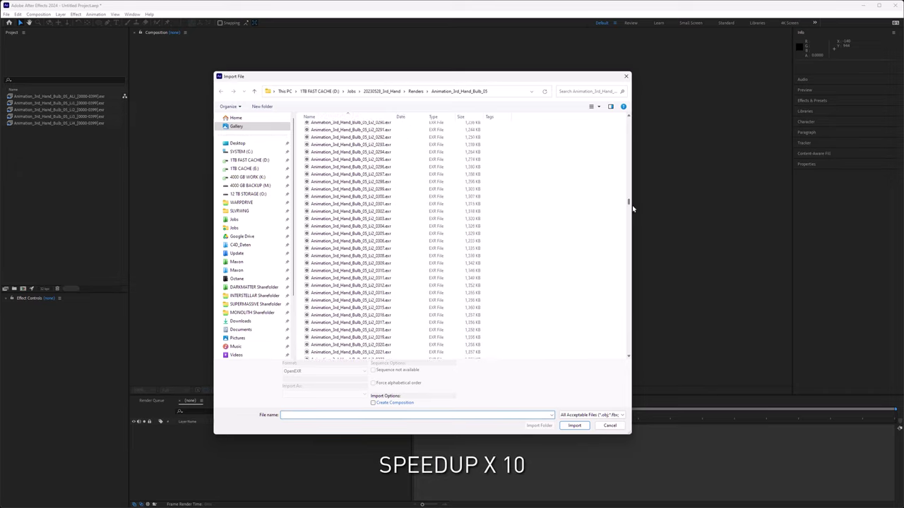
pyautogui.moveTo(632, 204); pyautogui.dragTo(630, 267)
pyautogui.click(366, 195)
pyautogui.press('Return')
pyautogui.hotkey('ctrl', 'i')
pyautogui.click(339, 223)
pyautogui.press('Return')
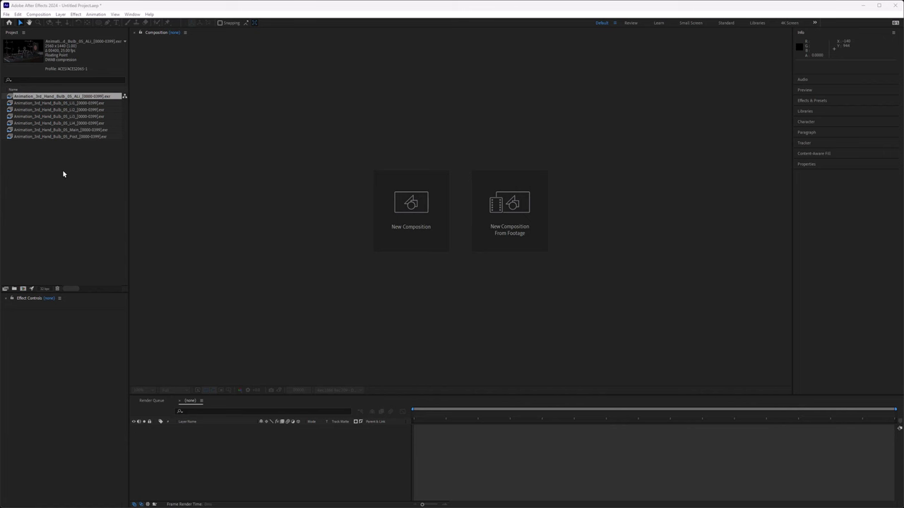
# - Override the ALi footage's media colour space to scene_linear: ACEScg in Interpret Footage
pyautogui.rightClick(44, 96)
pyautogui.moveTo(77, 149)
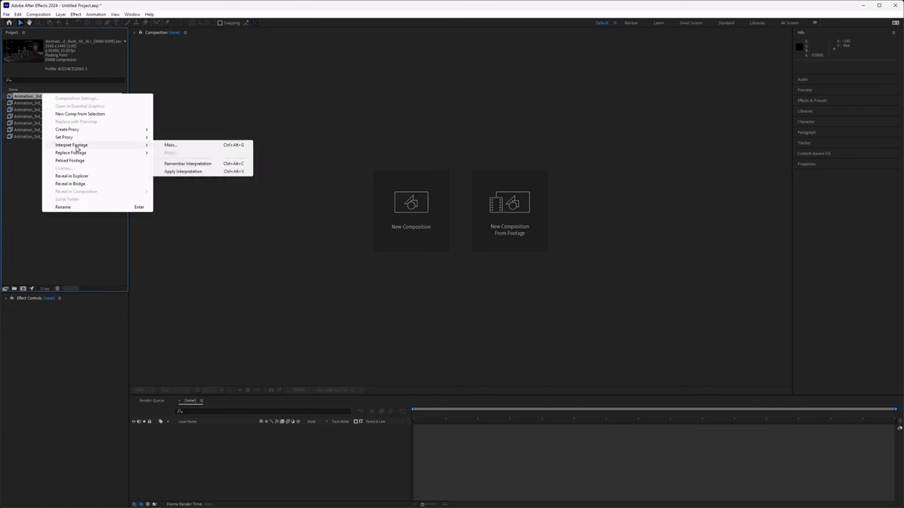
pyautogui.click(195, 145)
pyautogui.click(143, 154)
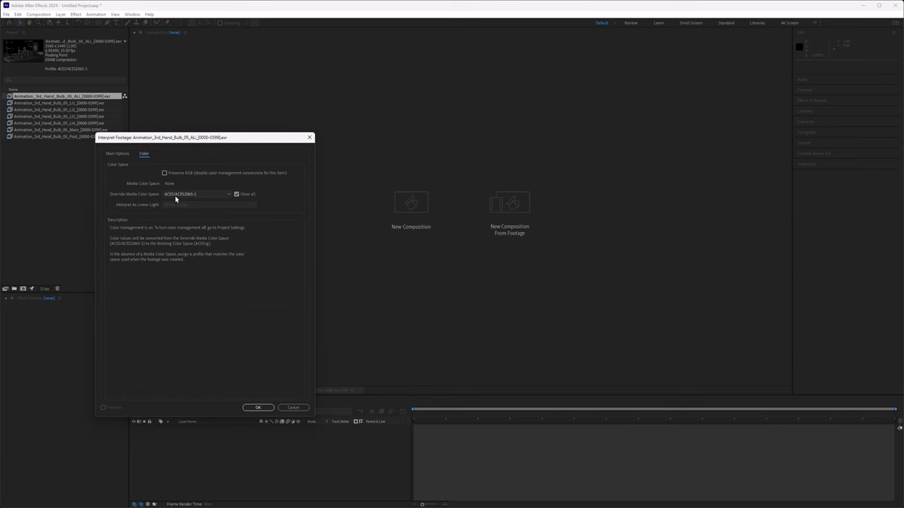
pyautogui.click(182, 196)
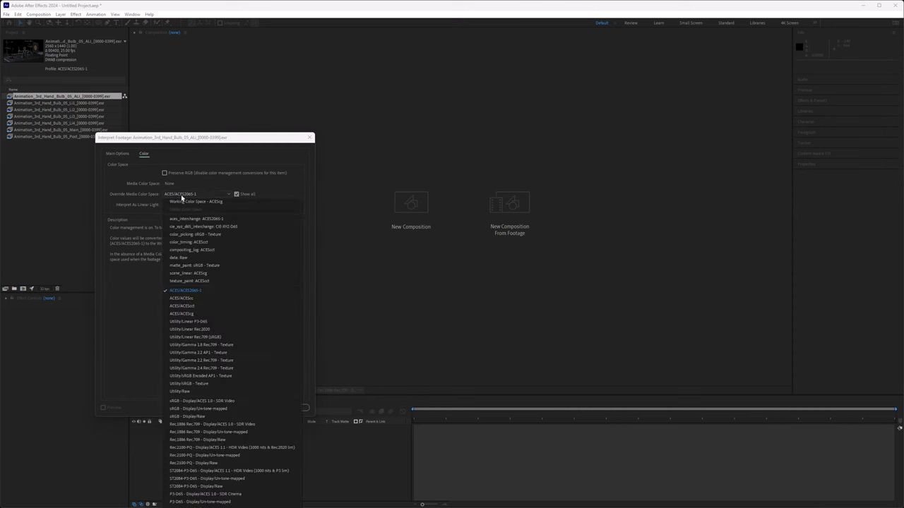
pyautogui.click(200, 274)
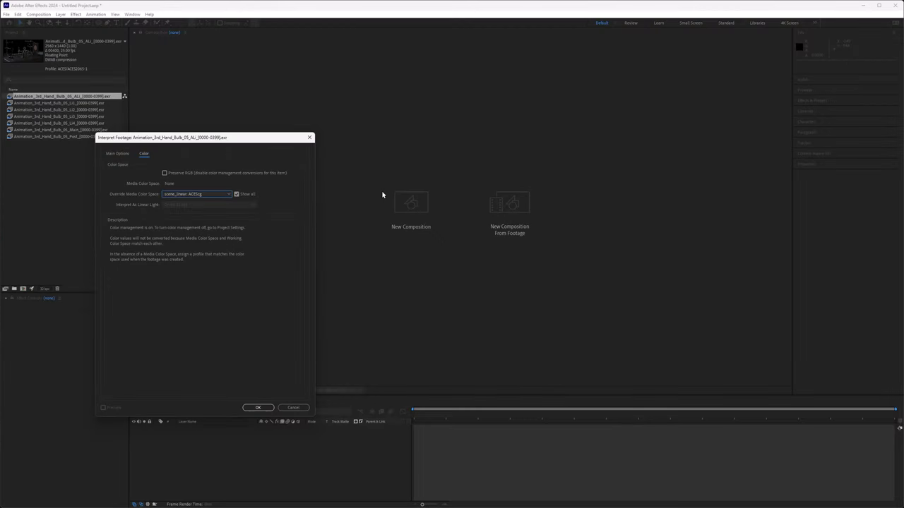
pyautogui.click(259, 408)
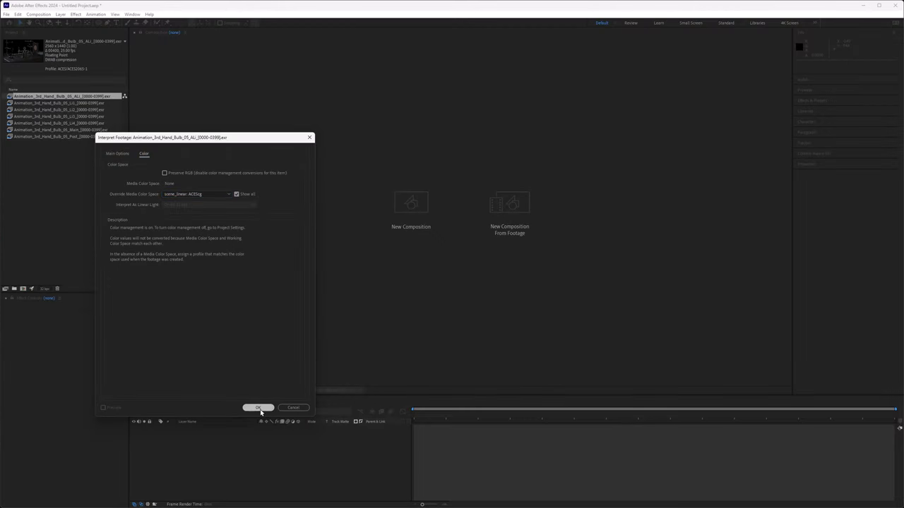
# - Remember the ALi interpretation and apply it to the Li1 through Post sequences
pyautogui.rightClick(62, 98)
pyautogui.moveTo(95, 151)
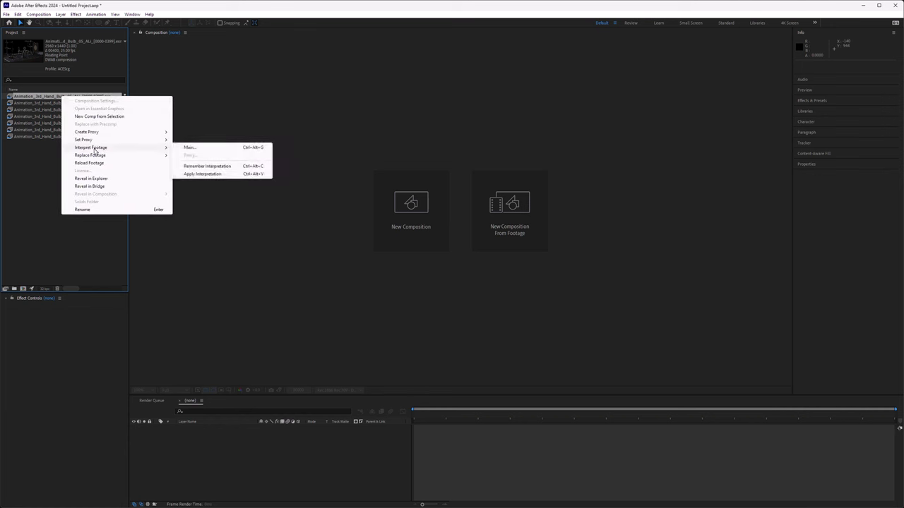
pyautogui.click(209, 167)
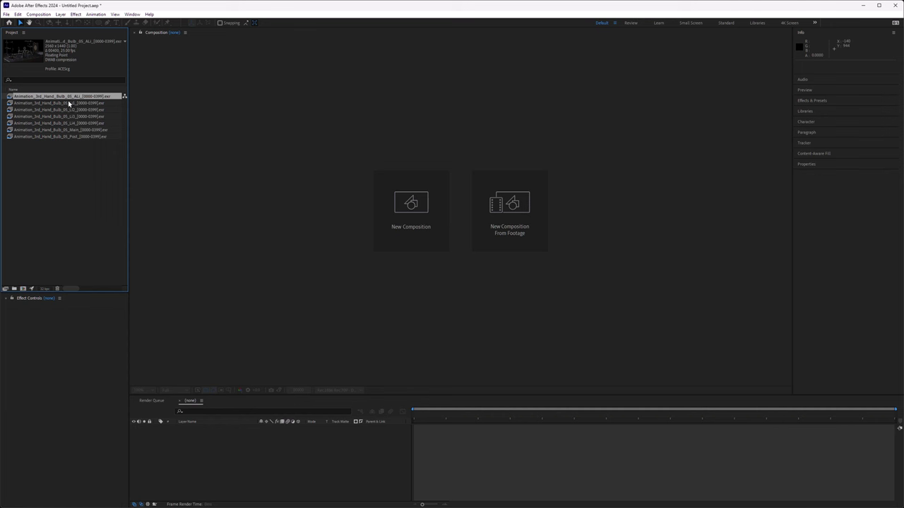
pyautogui.click(68, 103)
pyautogui.keyDown('shift'); pyautogui.click(65, 137); pyautogui.keyUp('shift')
pyautogui.rightClick(62, 137)
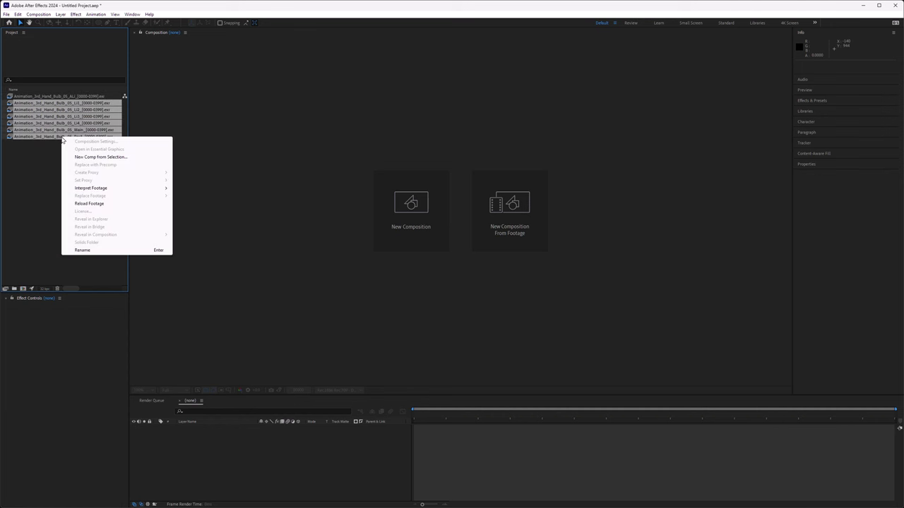
pyautogui.moveTo(88, 189)
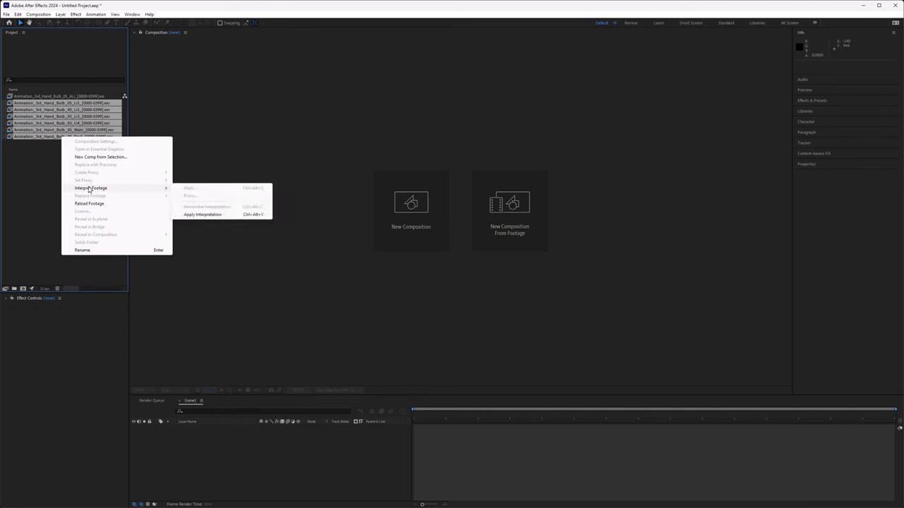
pyautogui.click(214, 215)
pyautogui.click(59, 168)
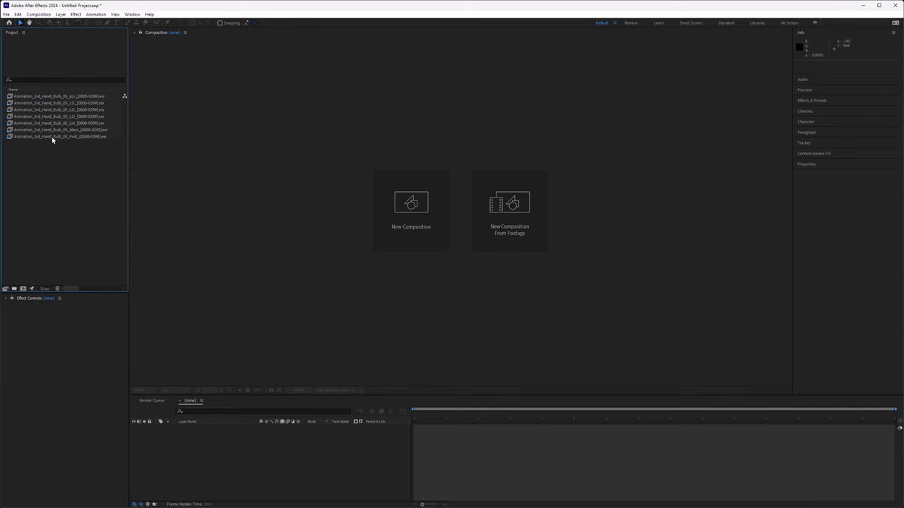
# - Verify Li1's colour interpretation now shows scene_linear: ACEScg, closing without changes
pyautogui.rightClick(56, 105)
pyautogui.moveTo(109, 155)
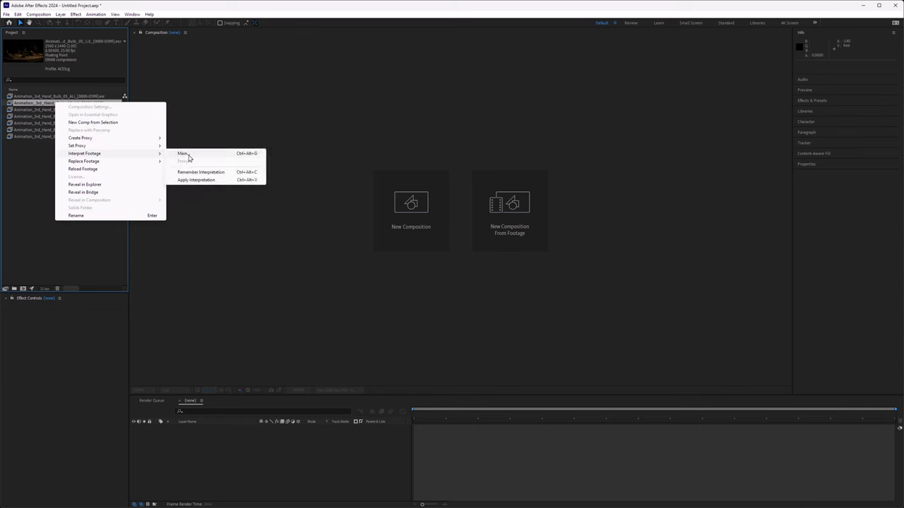
pyautogui.click(205, 154)
pyautogui.click(144, 154)
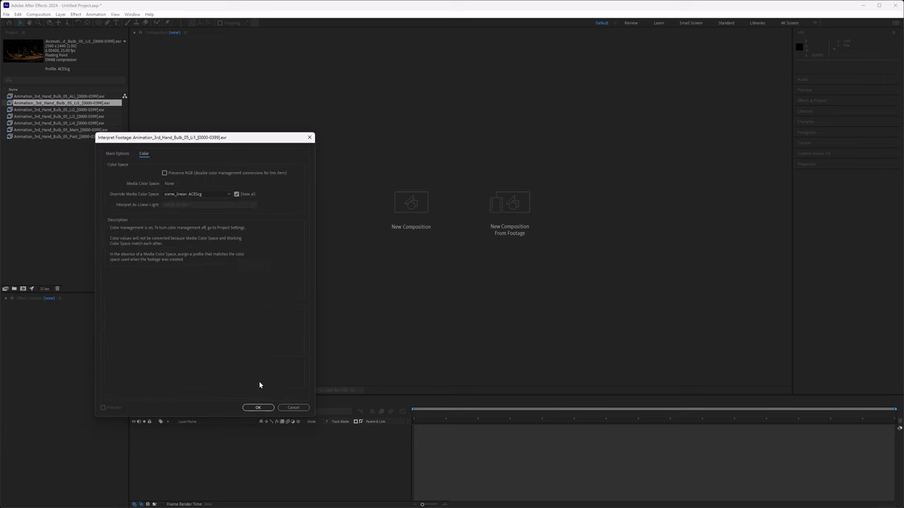
pyautogui.click(293, 409)
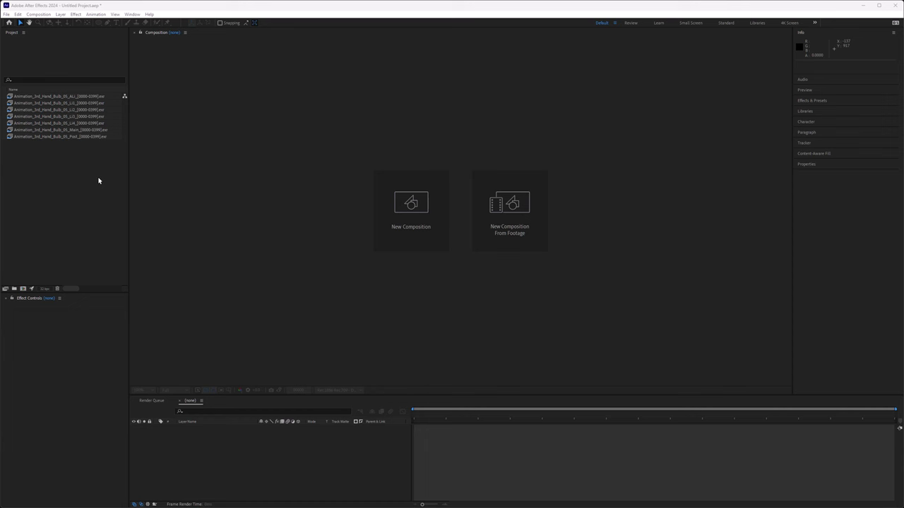
pyautogui.click(76, 130)
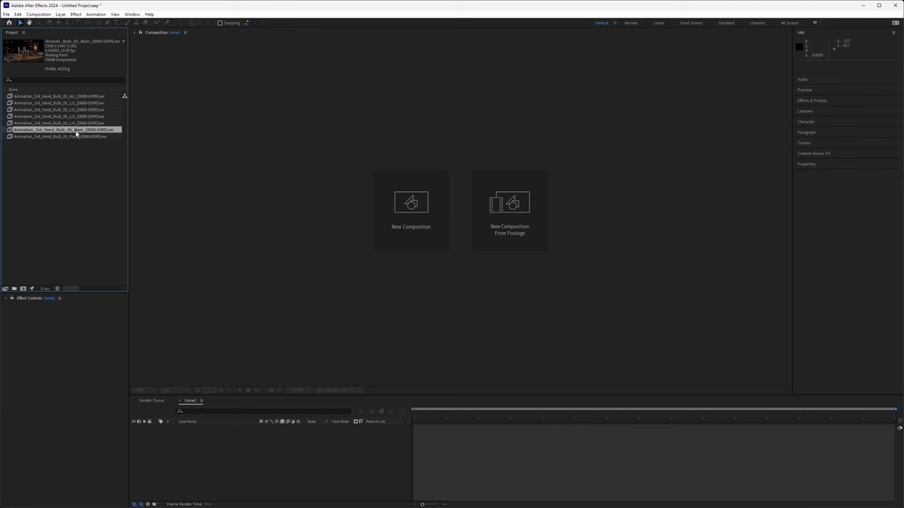
pyautogui.moveTo(75, 130); pyautogui.dragTo(399, 226)
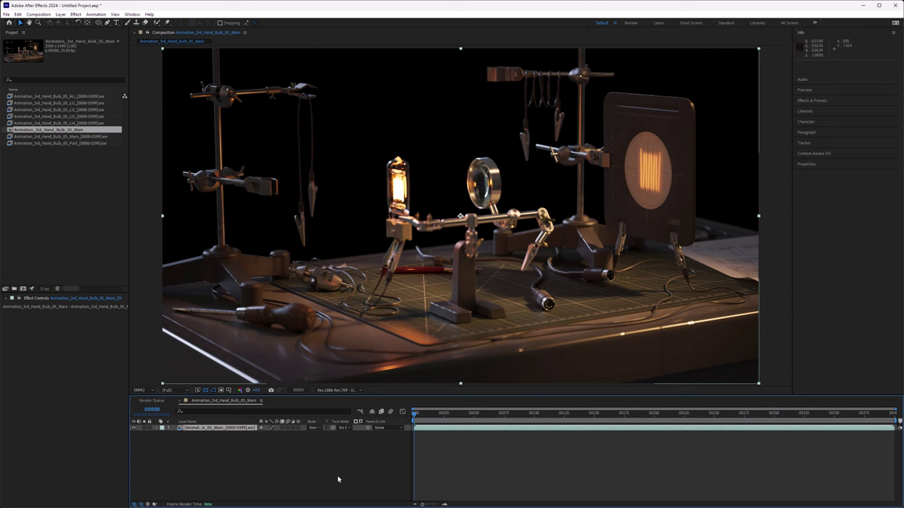
pyautogui.click(334, 393)
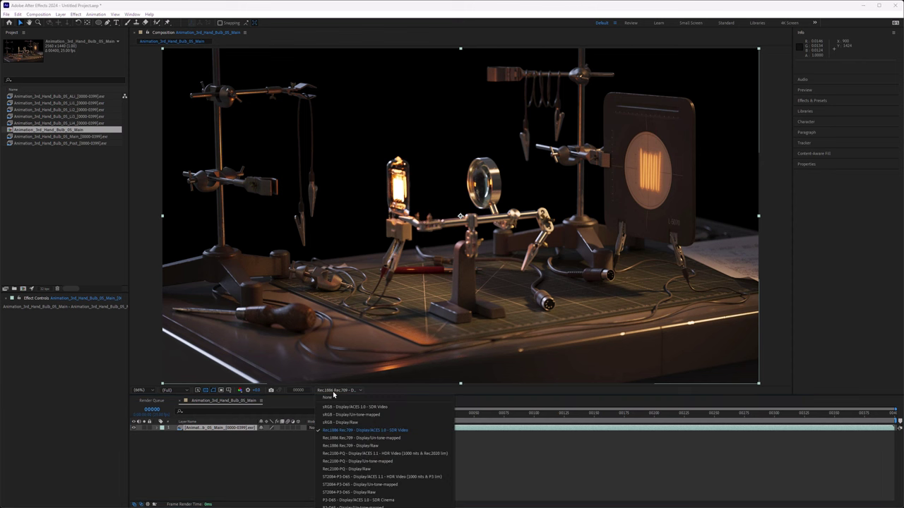
pyautogui.click(338, 398)
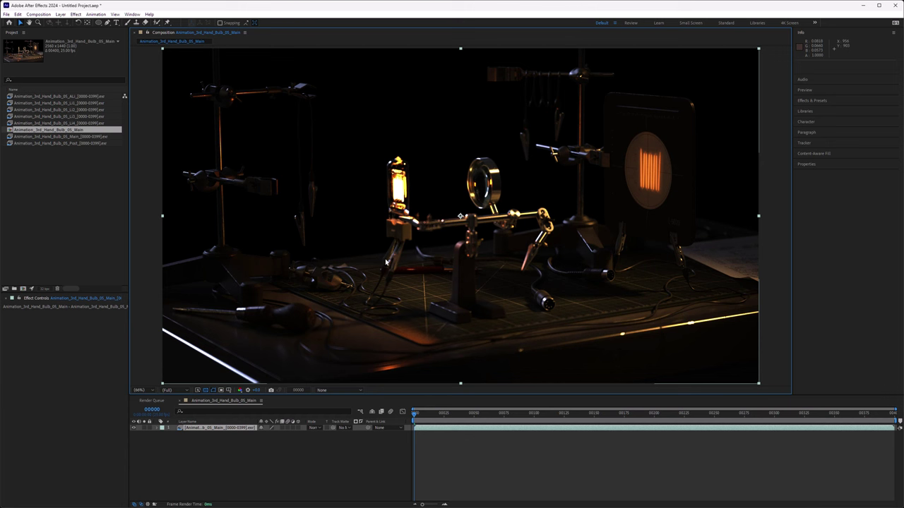
pyautogui.click(325, 391)
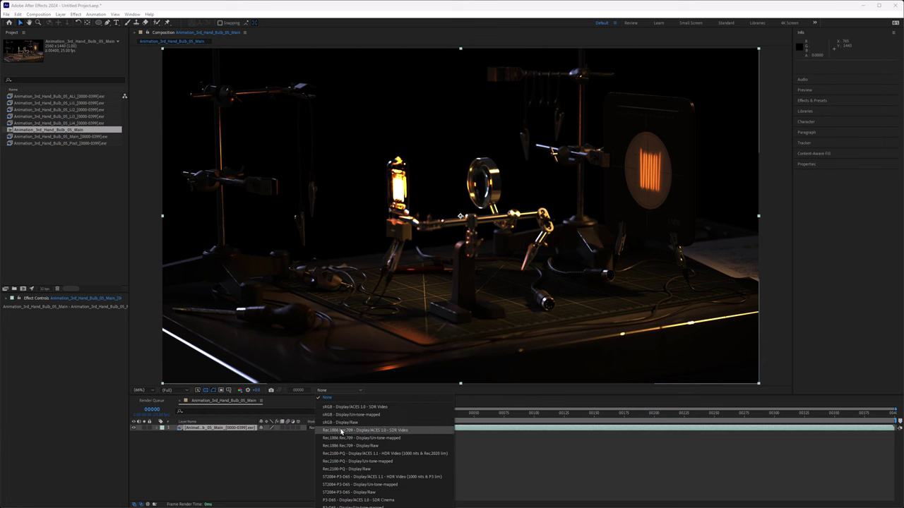
pyautogui.click(343, 430)
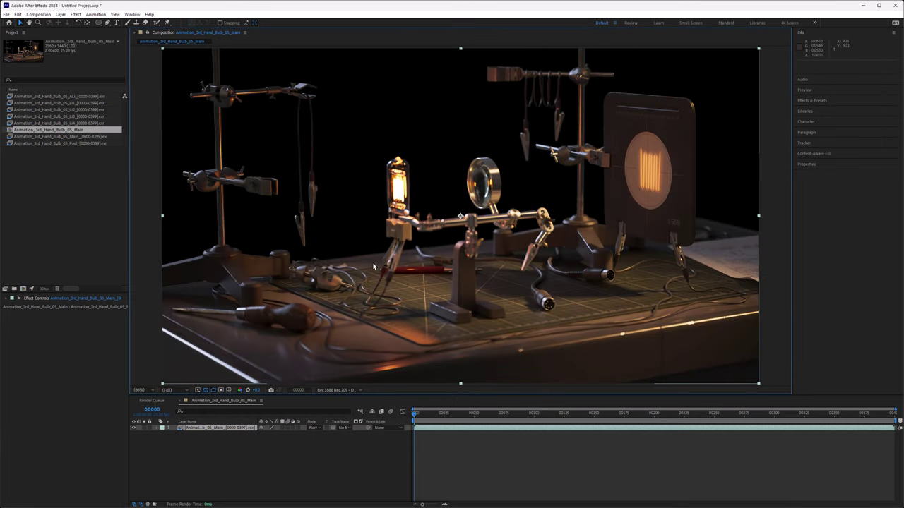
pyautogui.click(338, 390)
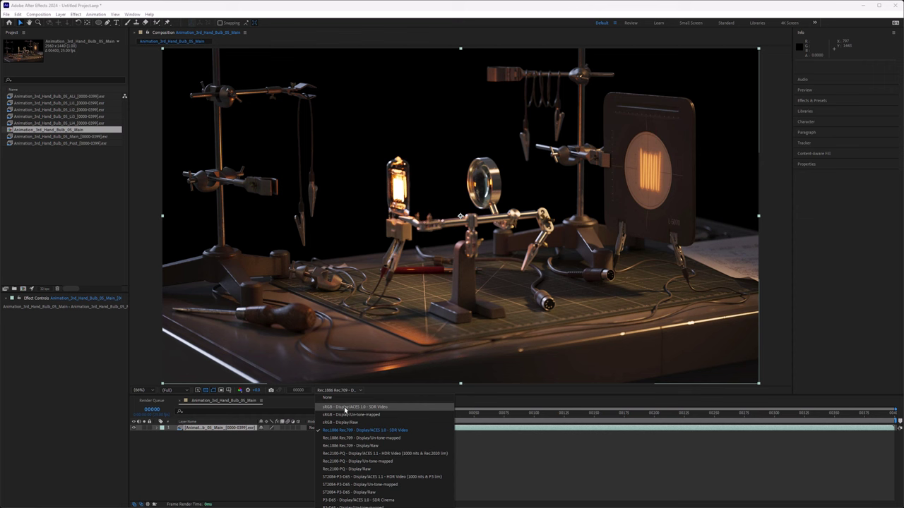
pyautogui.click(345, 408)
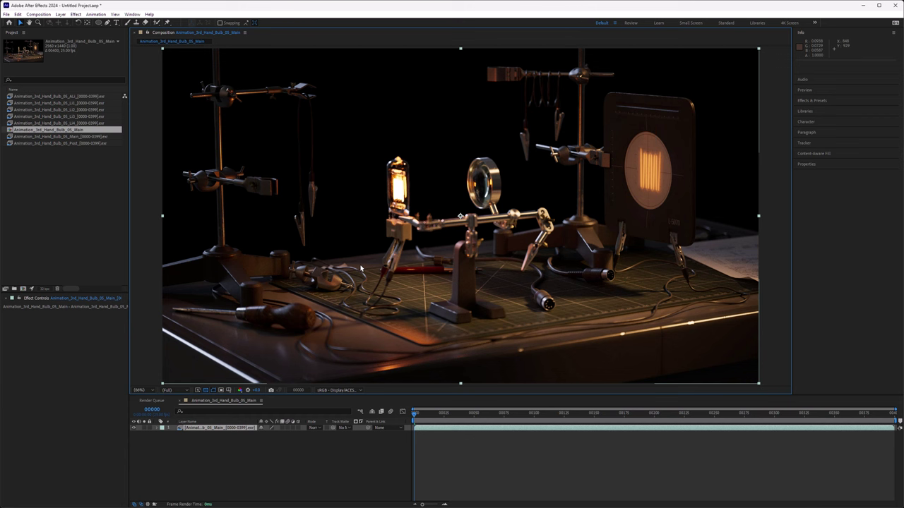
pyautogui.click(336, 393)
pyautogui.click(347, 431)
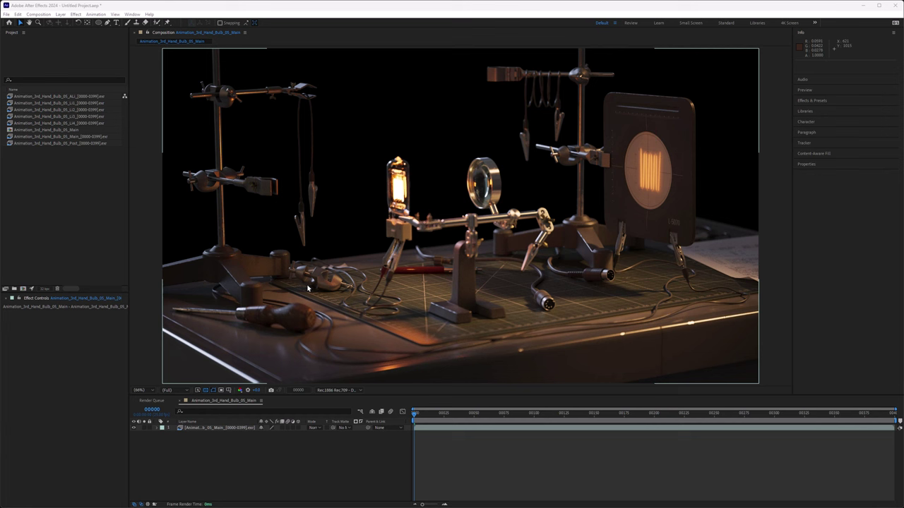
# - Save the project as 3rd_Hand_Science_Scene_Tutorial_01.aep in the 06_AE_Workflow Comp folder
pyautogui.click(74, 247)
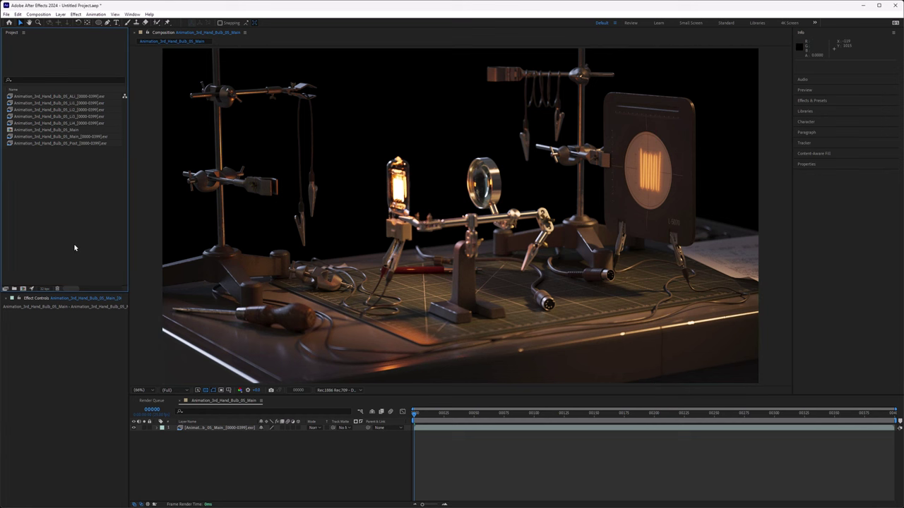
pyautogui.hotkey('ctrl', 's')
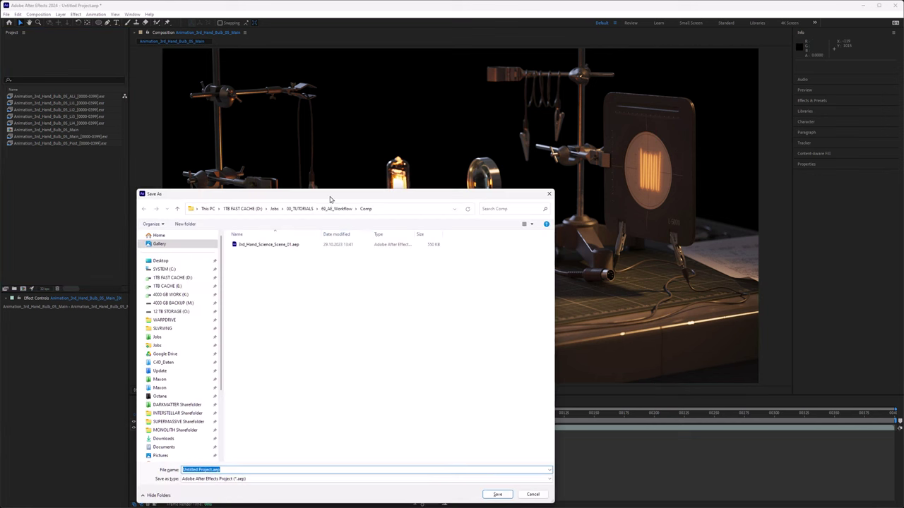
pyautogui.click(276, 226)
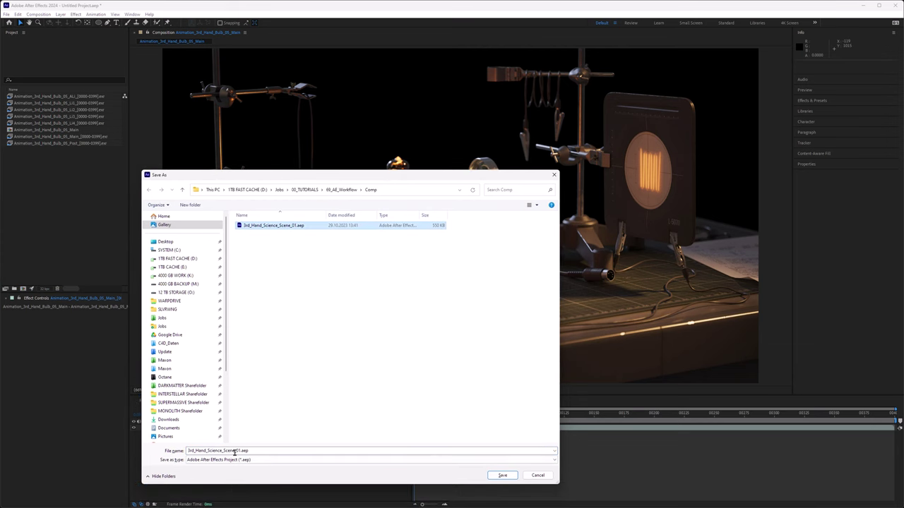
pyautogui.click(235, 451)
pyautogui.write('Tutorial_')
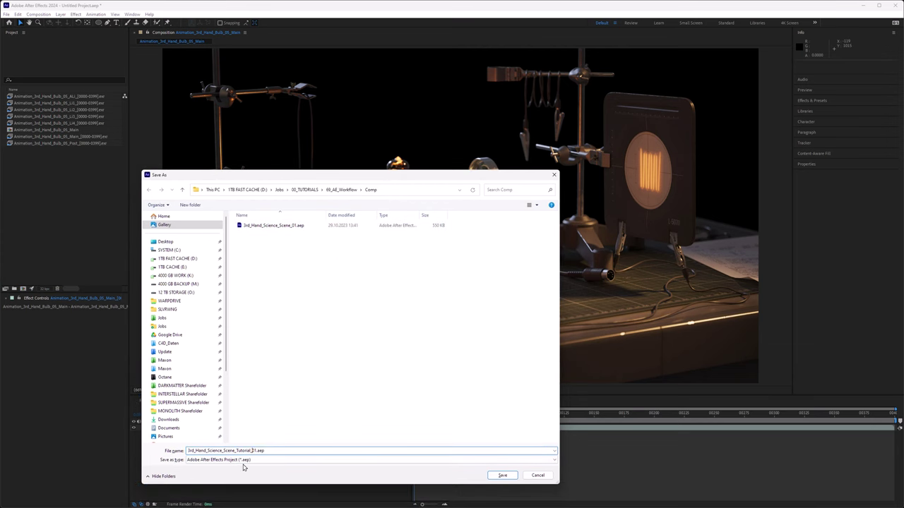
pyautogui.press('Return')
pyautogui.click(243, 468)
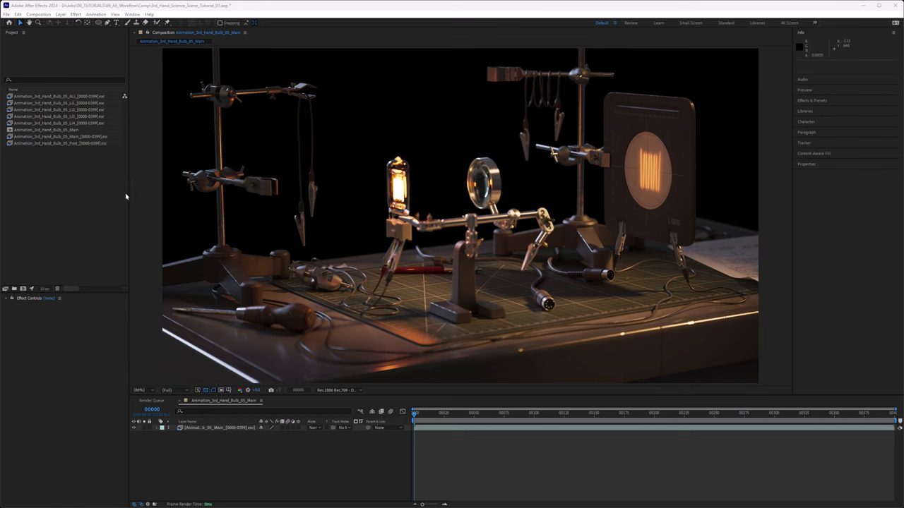
# - Add the ALL and LI1–LI4 light-pass EXRs to the composition
pyautogui.click(90, 97)
pyautogui.keyDown('shift'); pyautogui.click(89, 123); pyautogui.keyUp('shift')
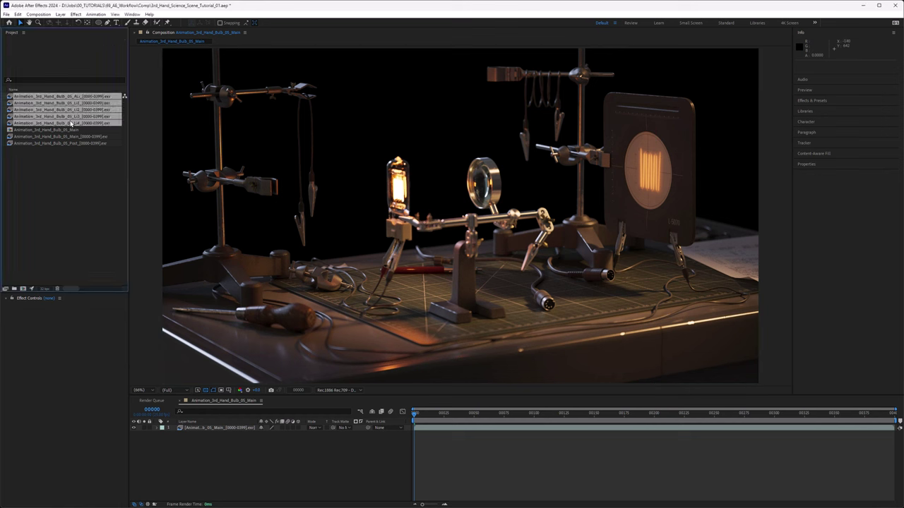
pyautogui.moveTo(71, 126); pyautogui.dragTo(203, 427)
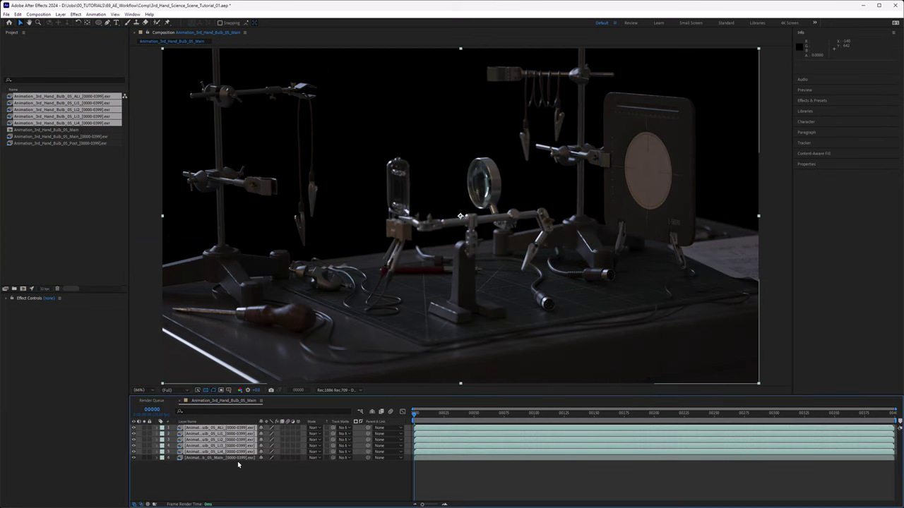
# - Reorder the ALL and LI1–LI4 layers so ALL sits below the single-light passes
pyautogui.click(226, 474)
pyautogui.click(229, 452)
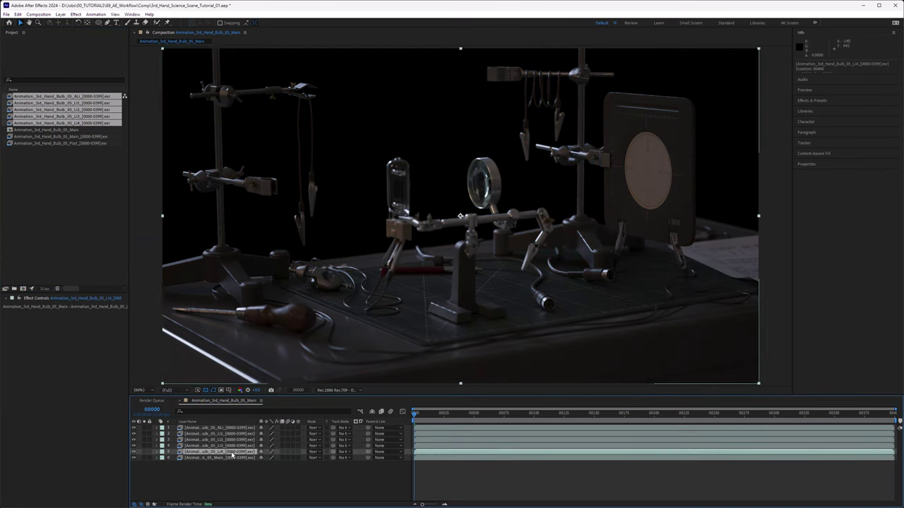
pyautogui.click(219, 428)
pyautogui.hotkey('ctrl', '[')
pyautogui.hotkey('ctrl', '[')
pyautogui.hotkey('ctrl', '[')
pyautogui.hotkey('ctrl', '[')
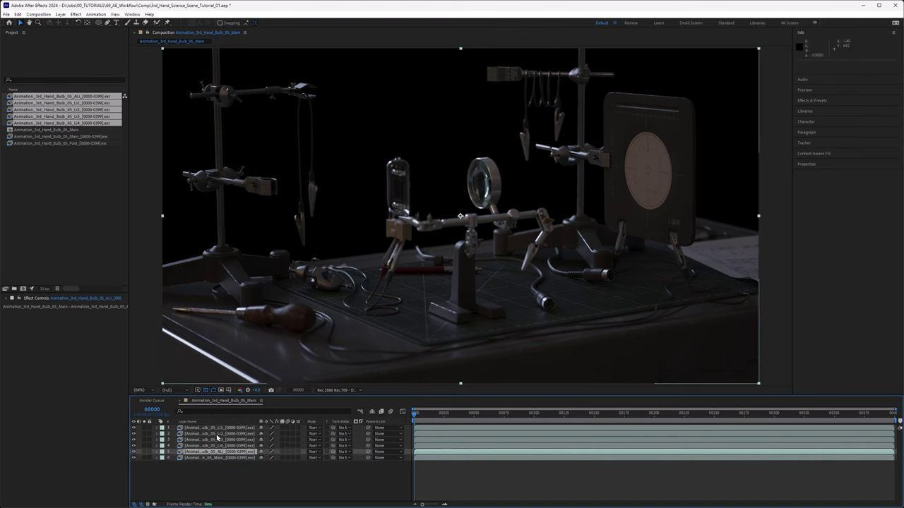
pyautogui.moveTo(220, 429); pyautogui.dragTo(221, 446)
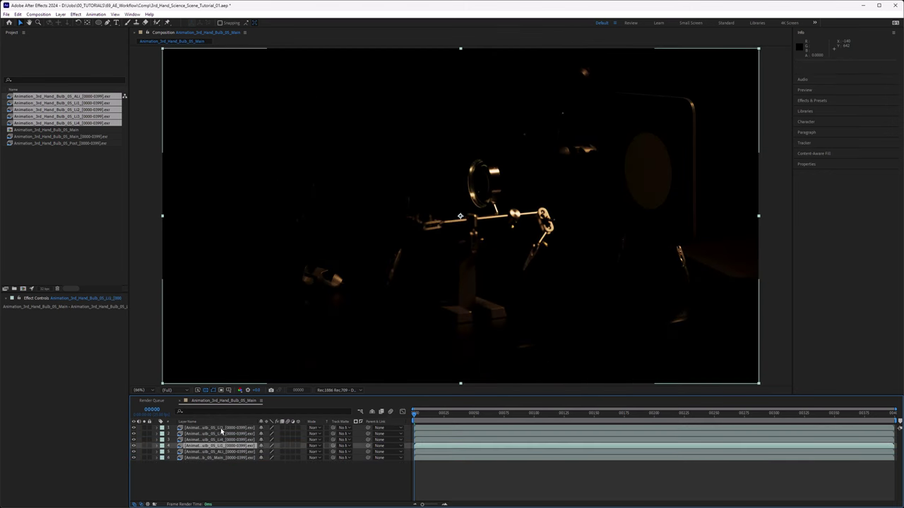
pyautogui.hotkey('ctrl', 'Up')
pyautogui.hotkey('ctrl', 'shift', ']')
pyautogui.hotkey('ctrl', 'Down')
pyautogui.hotkey('ctrl', 'Down')
pyautogui.hotkey('ctrl', ']')
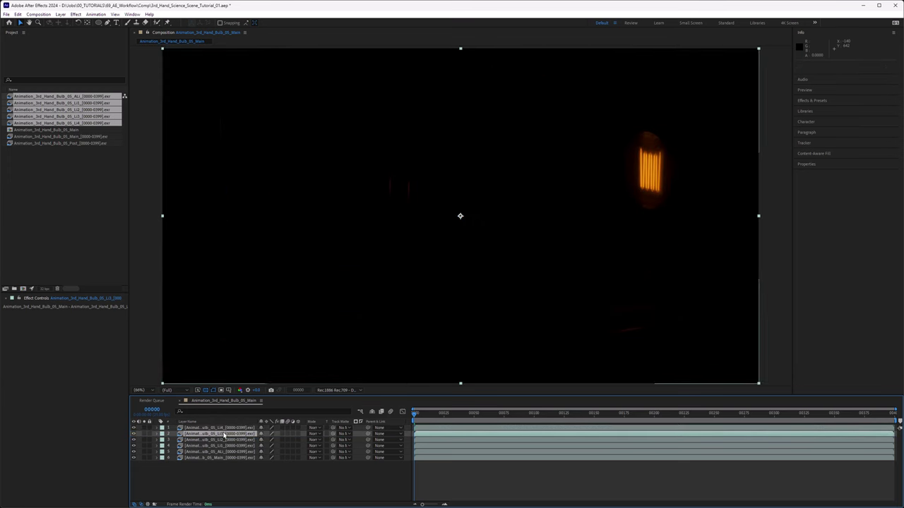
# - Set the LI1–LI4 layers to Add blend mode
pyautogui.hotkey('ctrl', 'Up')
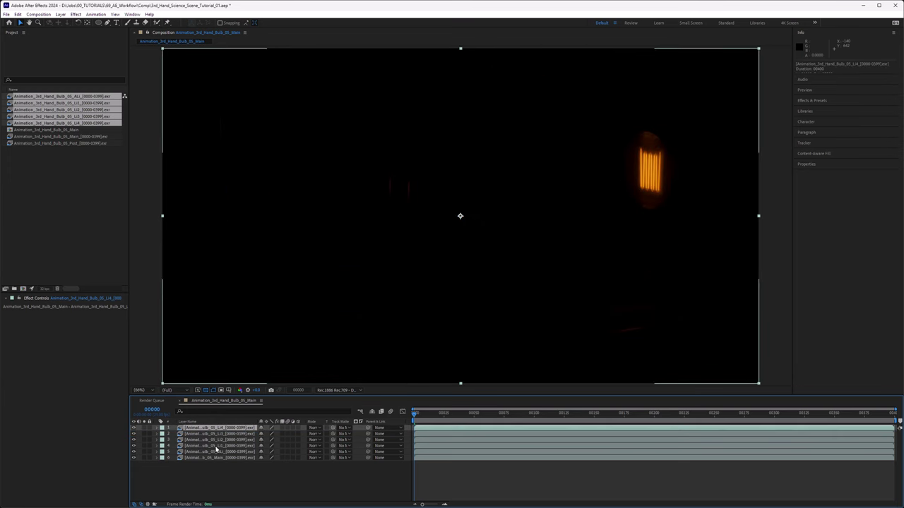
pyautogui.keyDown('shift'); pyautogui.click(218, 446); pyautogui.keyUp('shift')
pyautogui.click(314, 429)
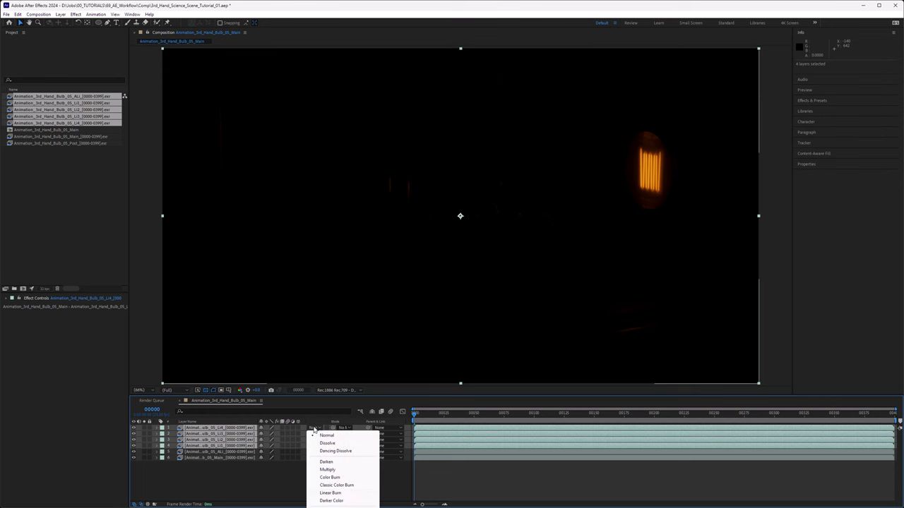
pyautogui.click(327, 504)
pyautogui.click(278, 487)
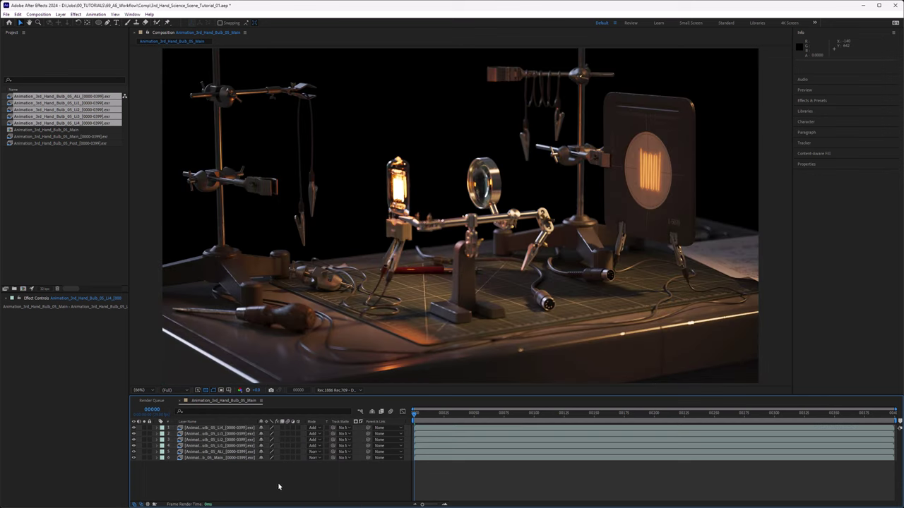
# - Move the Main layer to the top and preview the comp with display transform None
pyautogui.moveTo(217, 459); pyautogui.dragTo(218, 428)
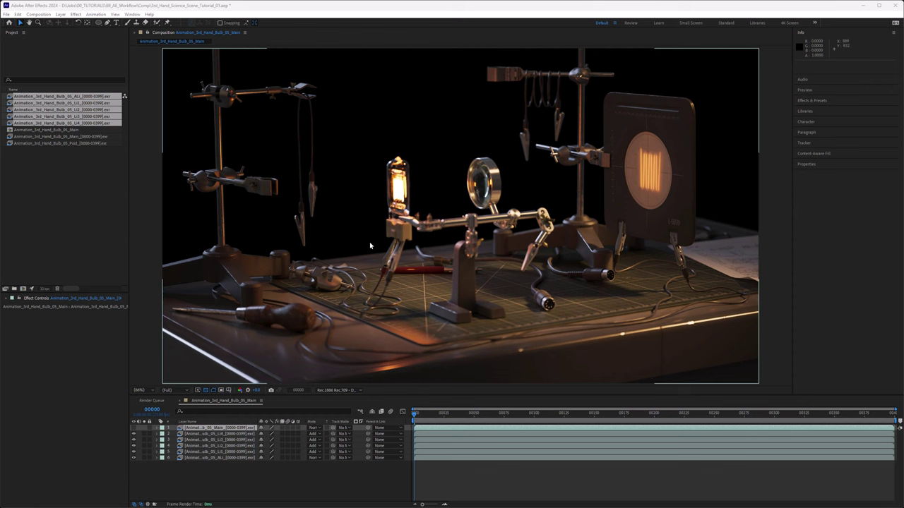
pyautogui.click(339, 390)
pyautogui.click(339, 327)
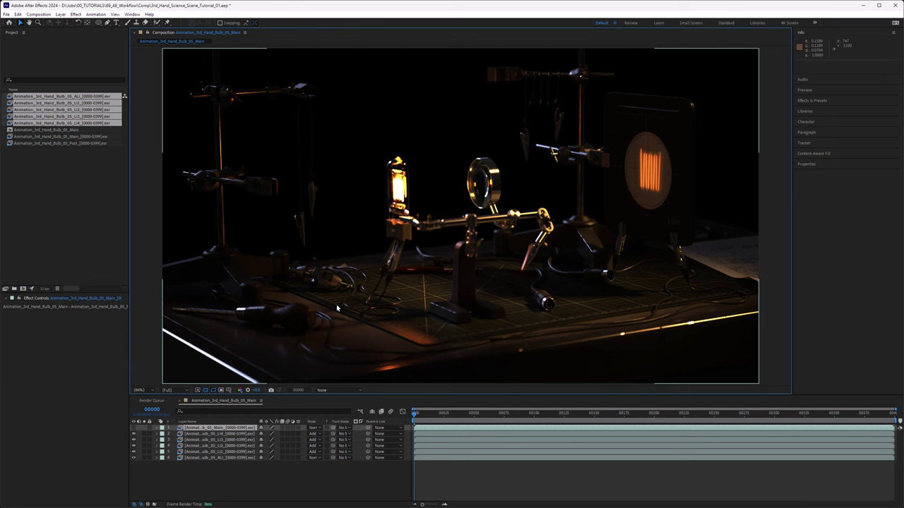
# - Restore the Rec.1886 Rec.709 display transform and delete the Main layer
pyautogui.click(344, 321)
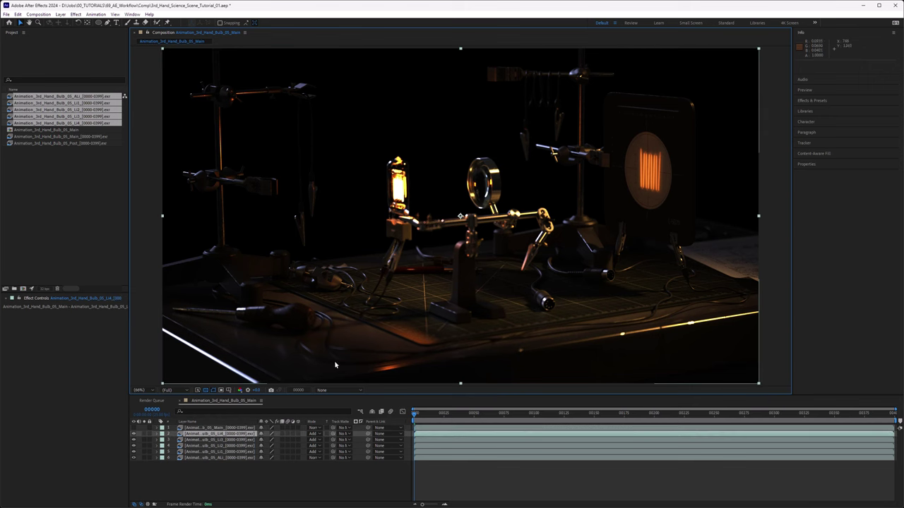
pyautogui.click(333, 391)
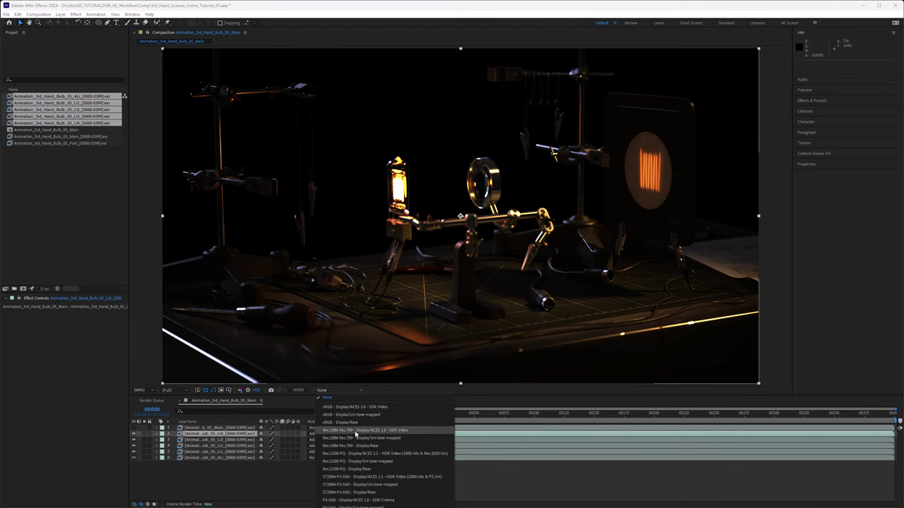
pyautogui.click(357, 430)
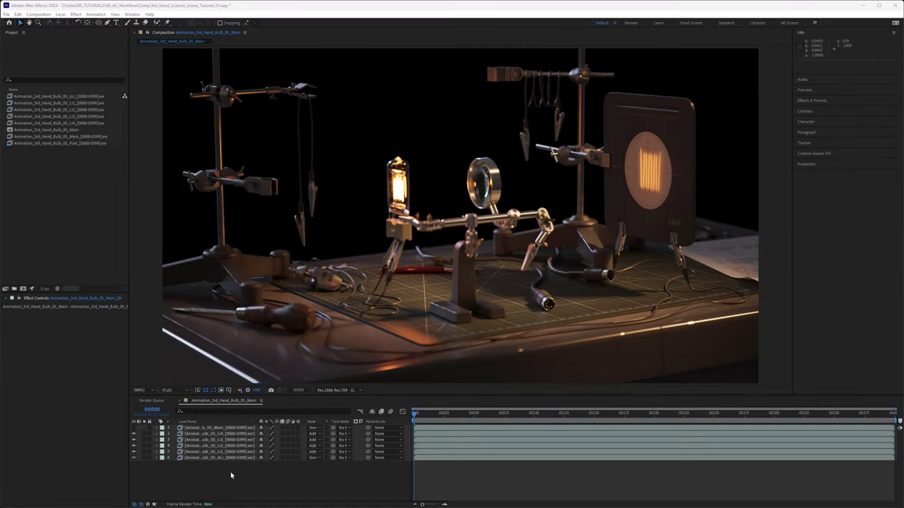
pyautogui.click(221, 429)
pyautogui.press('Delete')
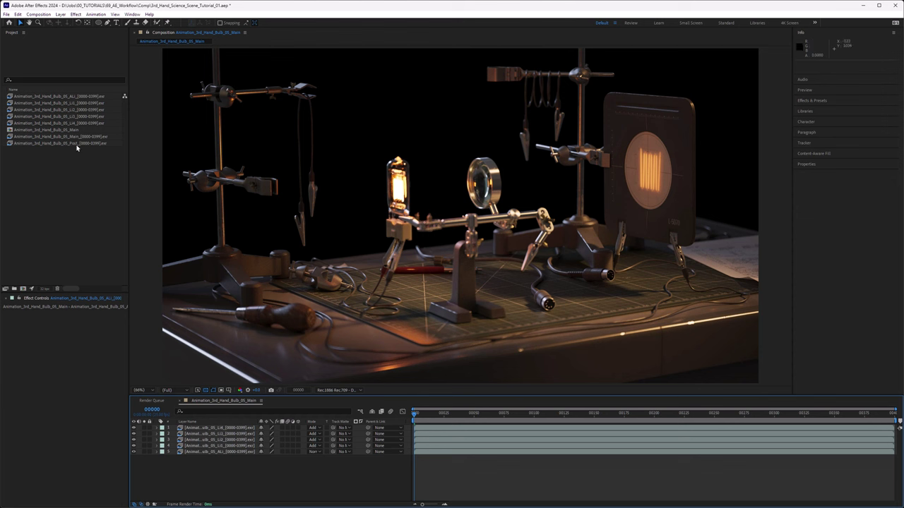
# - Place the Post EXR as the top layer with Add blending
pyautogui.moveTo(77, 145); pyautogui.dragTo(255, 428)
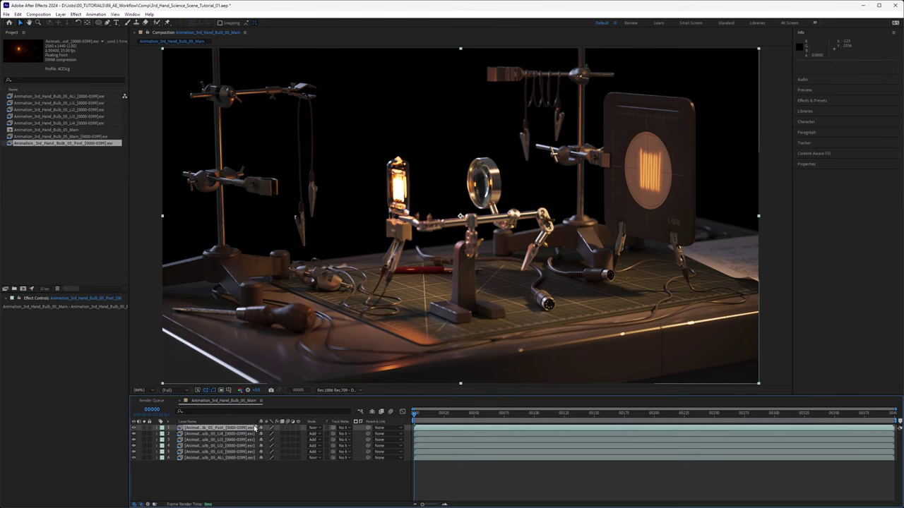
pyautogui.click(312, 428)
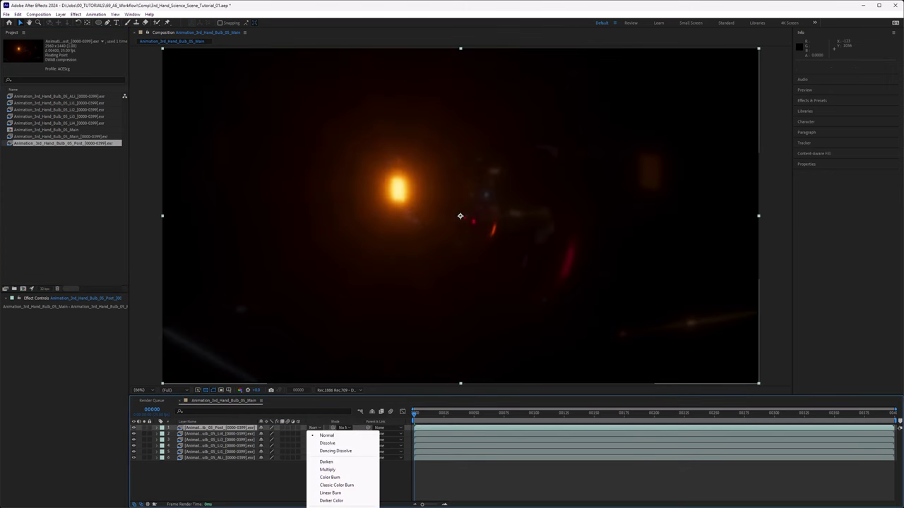
pyautogui.click(328, 507)
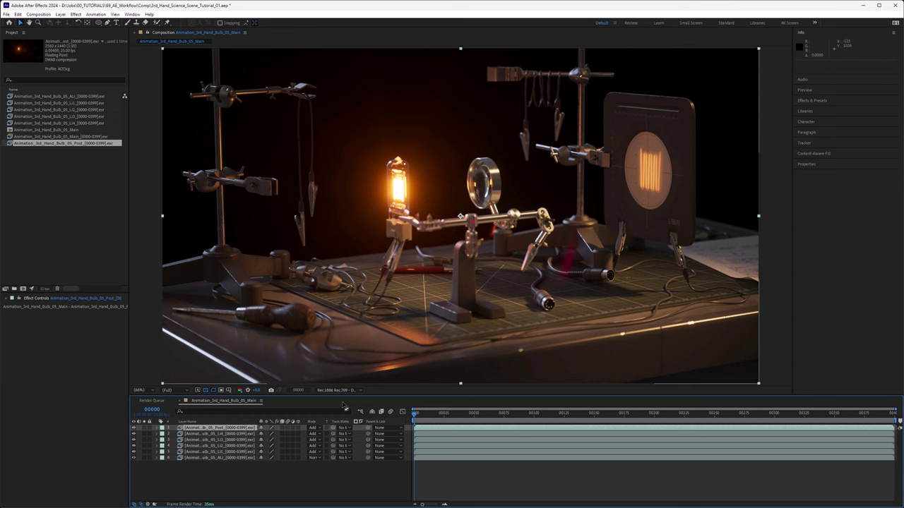
# - Compare the ALL pass on and off, then scrub its Opacity to balance brightness
pyautogui.click(205, 458)
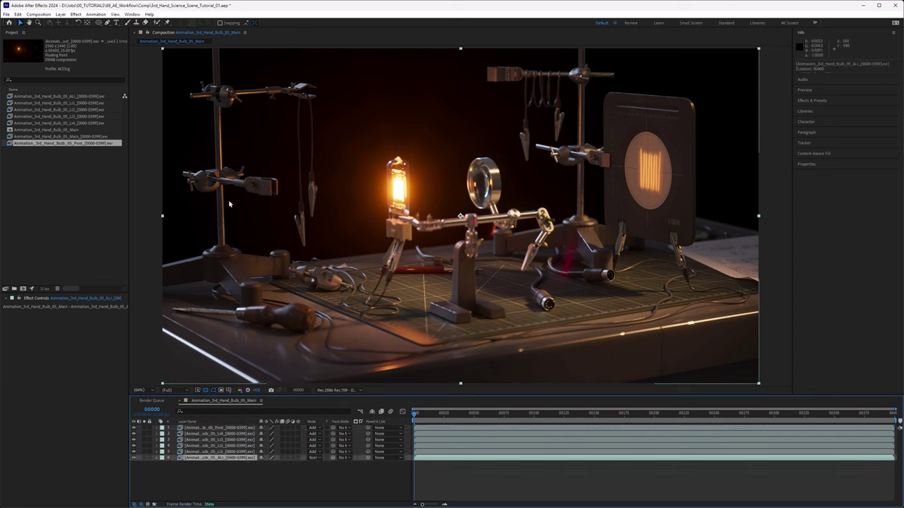
pyautogui.click(133, 458)
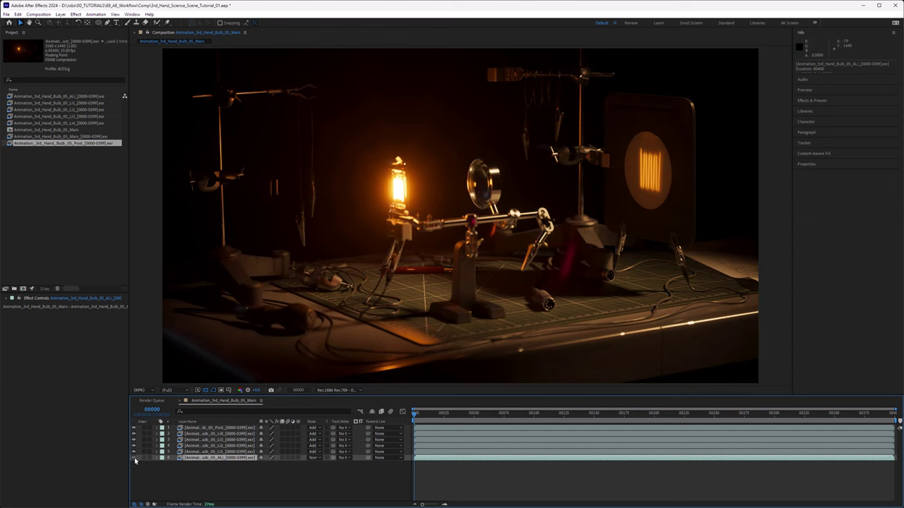
pyautogui.click(134, 457)
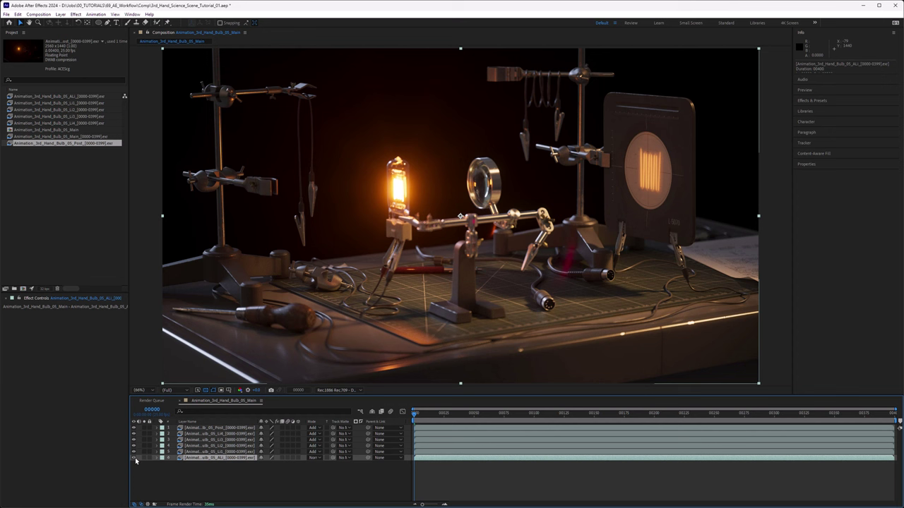
pyautogui.press('t')
pyautogui.moveTo(265, 465); pyautogui.dragTo(193, 463)
pyautogui.press('t')
pyautogui.hotkey('ctrl', 'space')
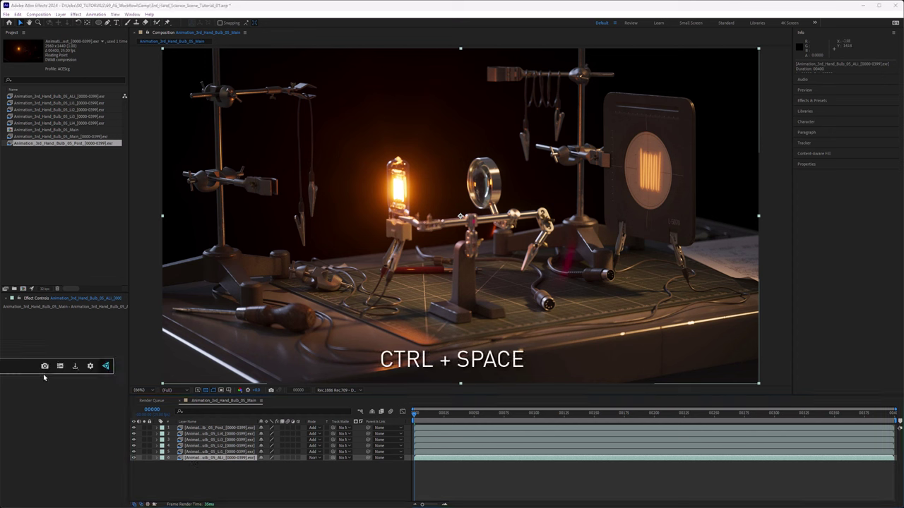
# - Apply an Exposure effect to the ALL layer and scrub Exposure to -0.60
pyautogui.write('exposure')
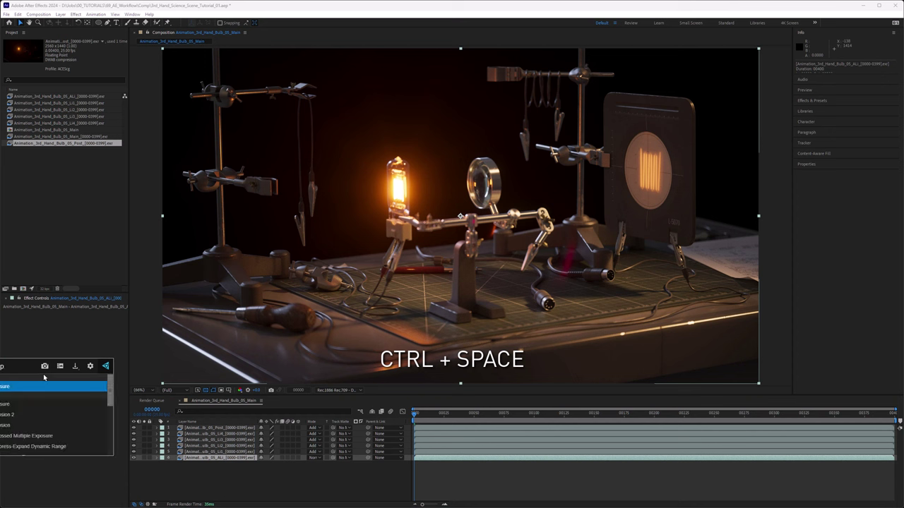
pyautogui.press('Return')
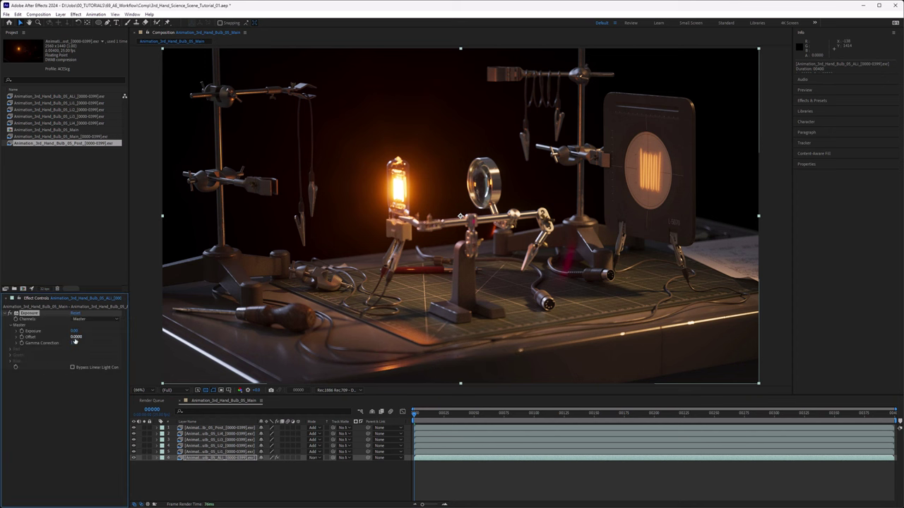
pyautogui.moveTo(74, 332); pyautogui.dragTo(50, 329)
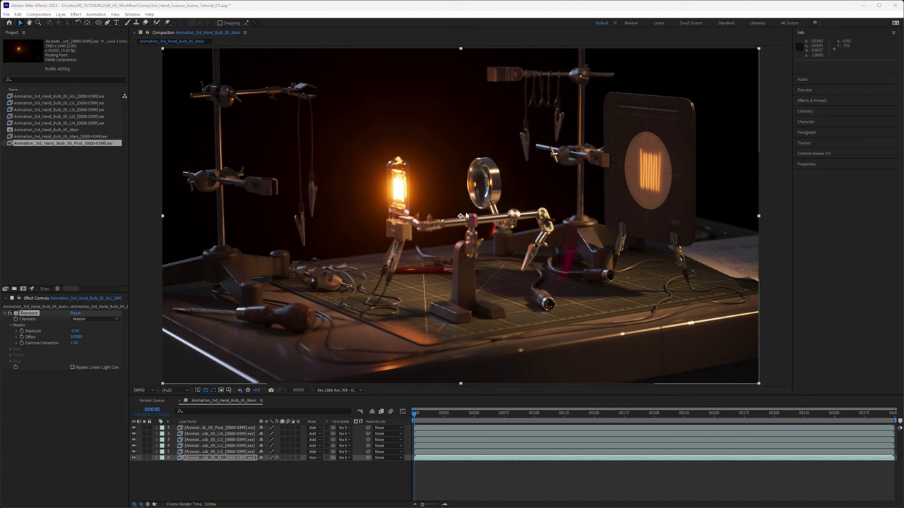
pyautogui.click(144, 452)
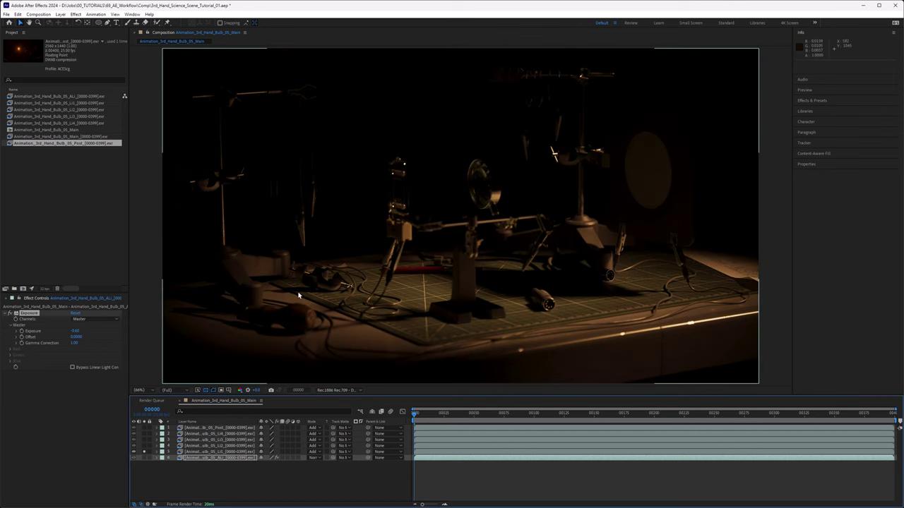
pyautogui.click(144, 452)
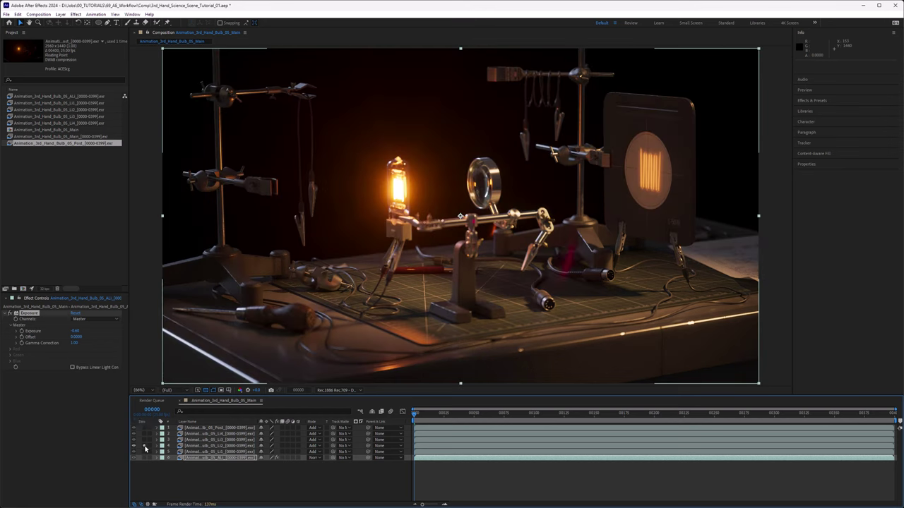
pyautogui.click(144, 446)
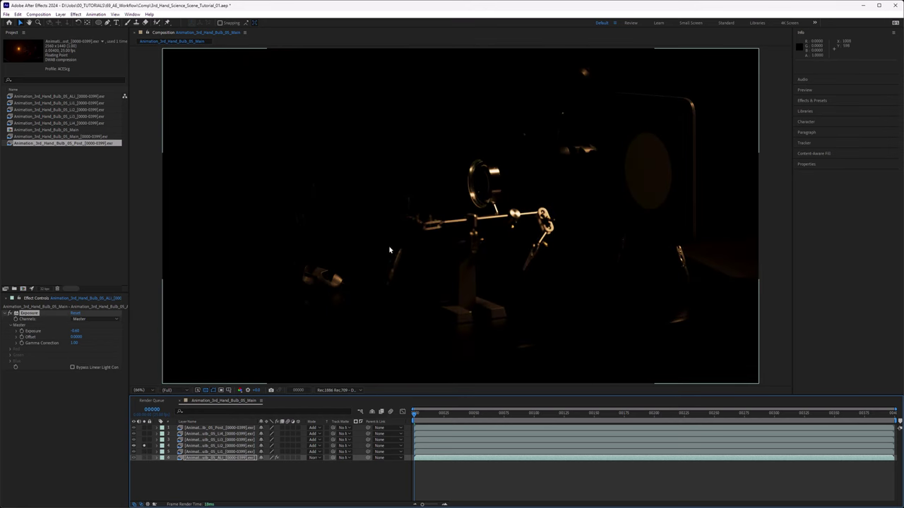
pyautogui.click(144, 446)
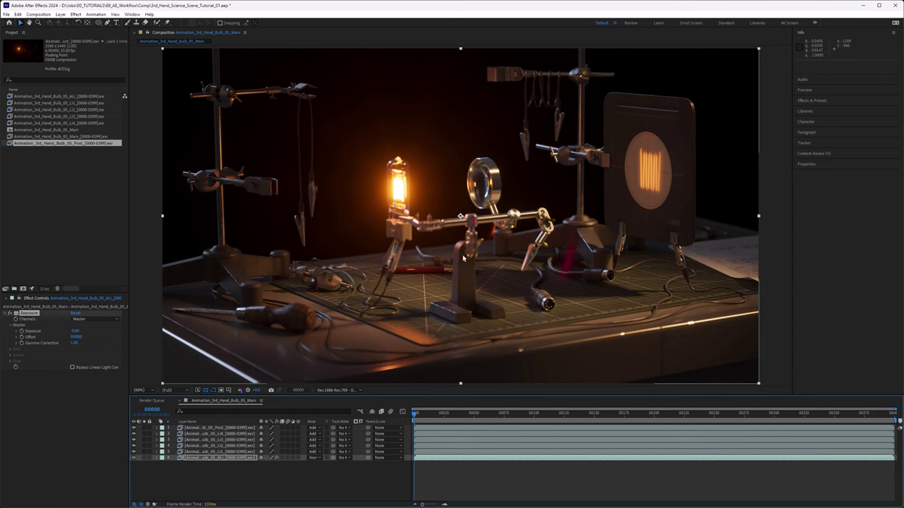
pyautogui.click(219, 447)
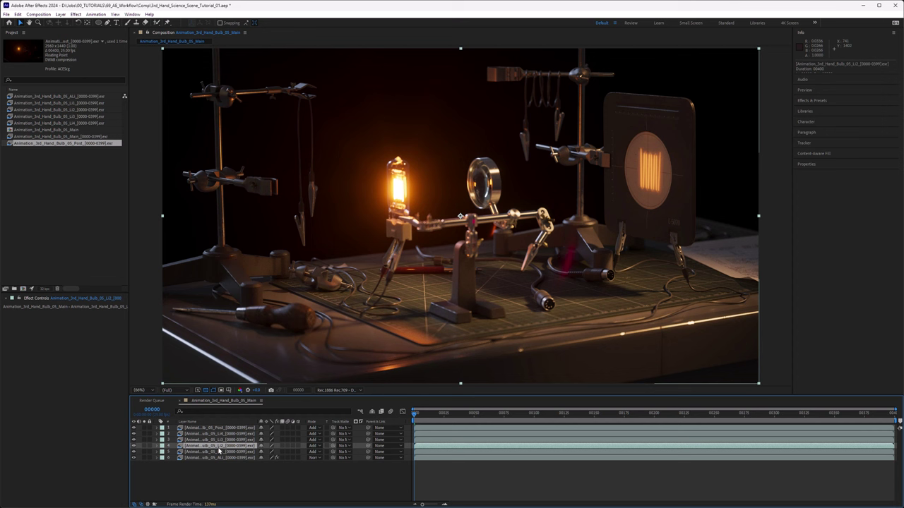
# - Apply Exposure to the LI2 layer and set its Exposure value to -1.33
pyautogui.middleClick(219, 451)
pyautogui.write('exp')
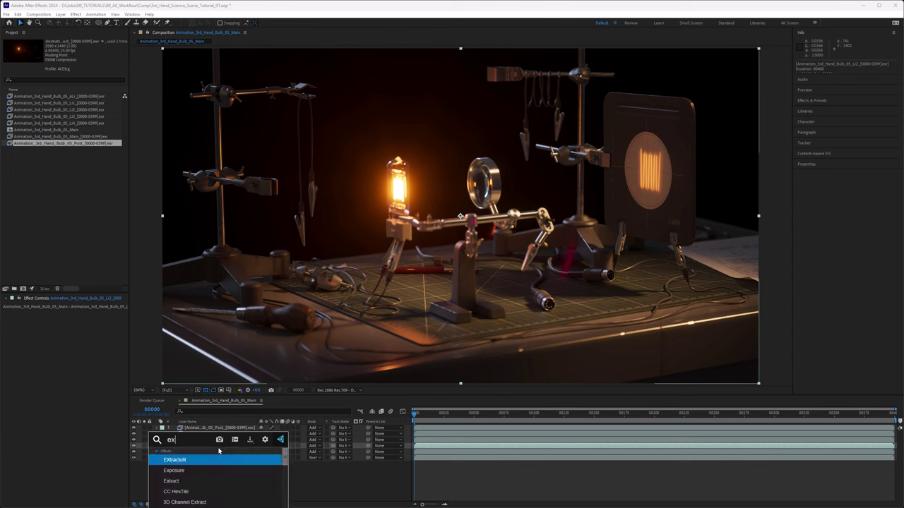
pyautogui.press('Return')
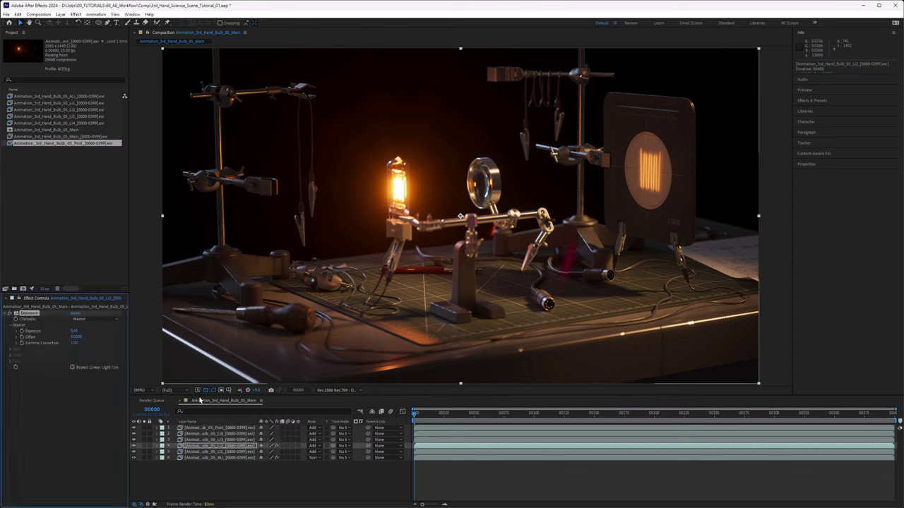
pyautogui.moveTo(74, 331); pyautogui.dragTo(49, 330)
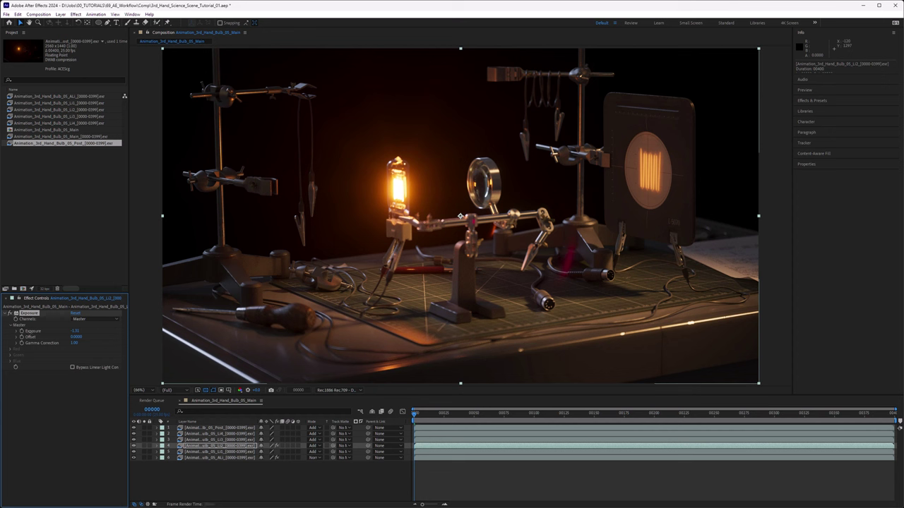
pyautogui.click(76, 332)
pyautogui.write('-1.33')
pyautogui.click(75, 337)
pyautogui.press('Return')
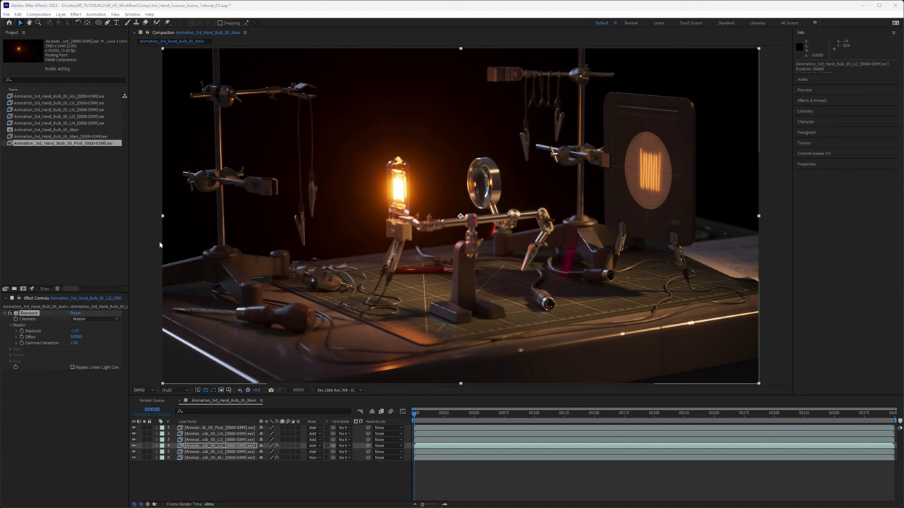
# - Create a default black solid, move it to the top, and make it an adjustment layer
pyautogui.click(60, 14)
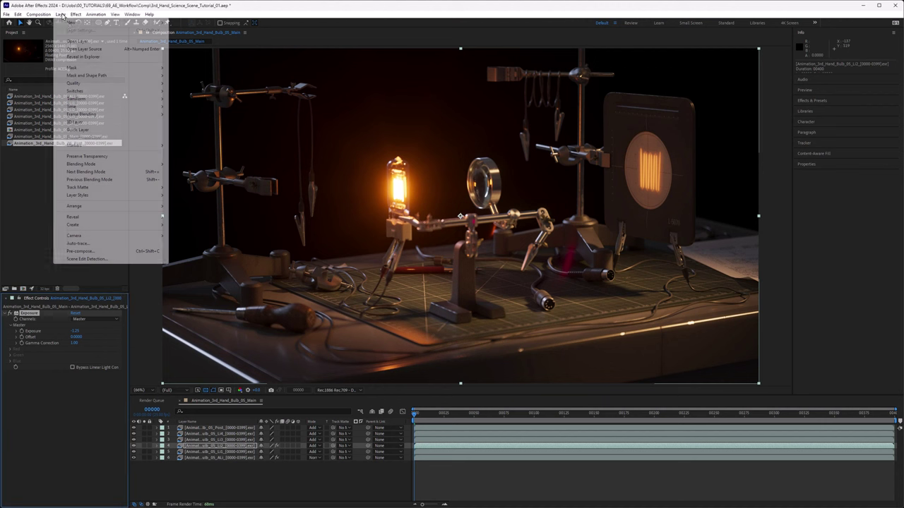
pyautogui.moveTo(69, 24)
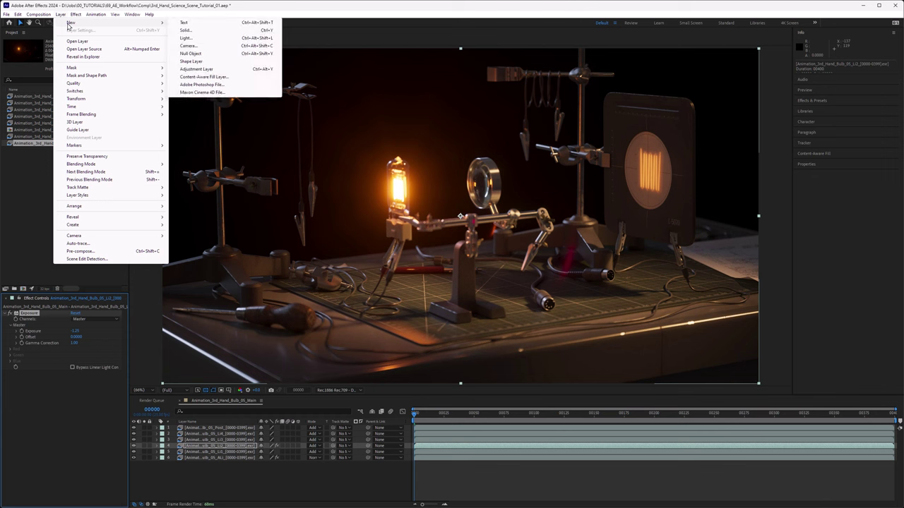
pyautogui.click(216, 33)
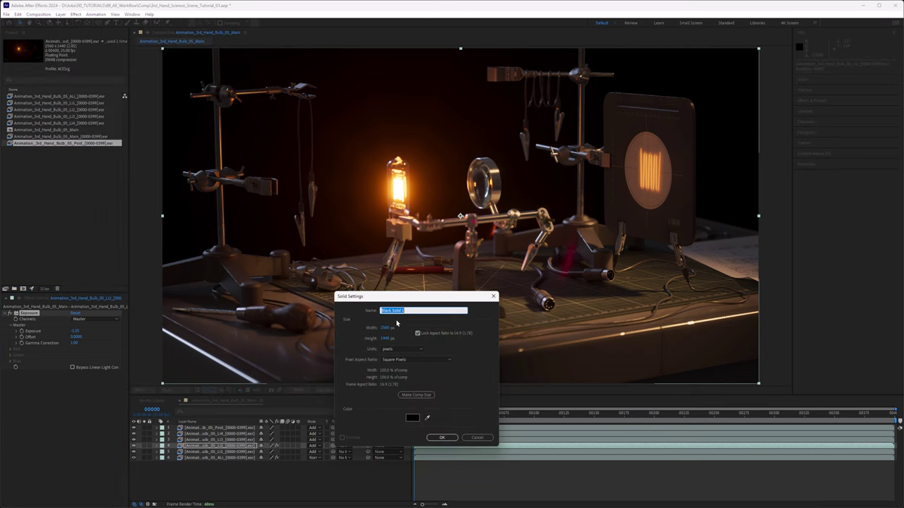
pyautogui.click(429, 438)
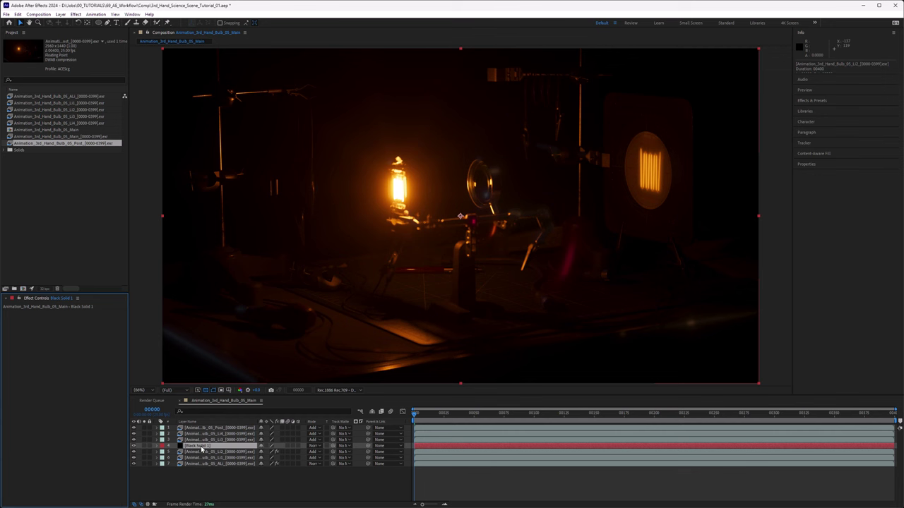
pyautogui.moveTo(203, 448); pyautogui.dragTo(201, 427)
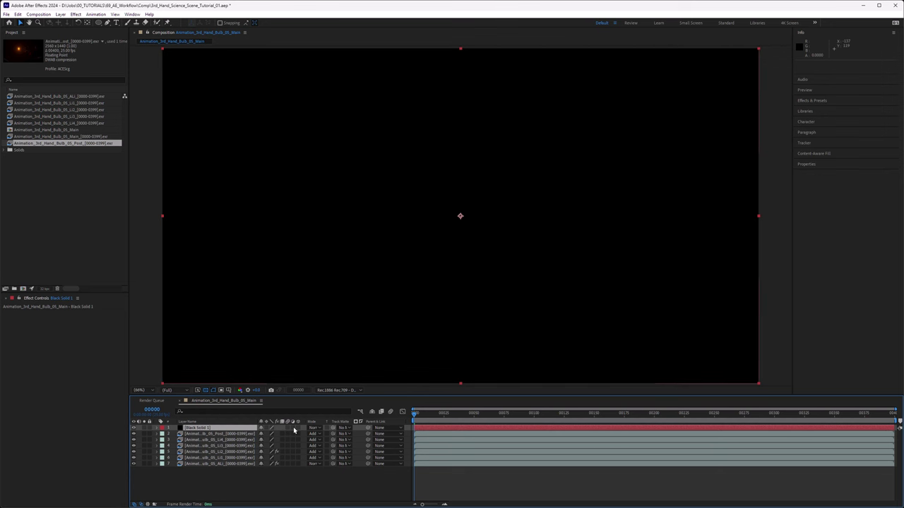
pyautogui.click(293, 428)
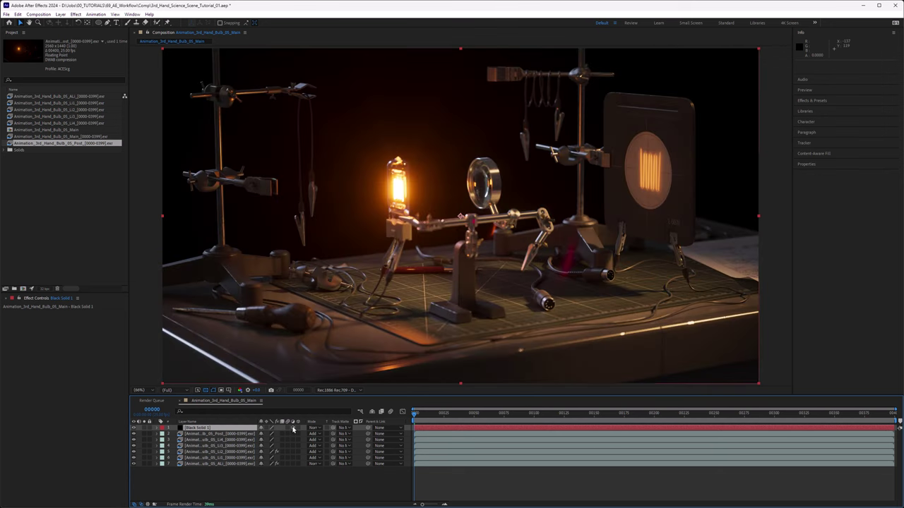
# - Rename the Black Solid 1 layer to Color_Corr
pyautogui.click(5, 149)
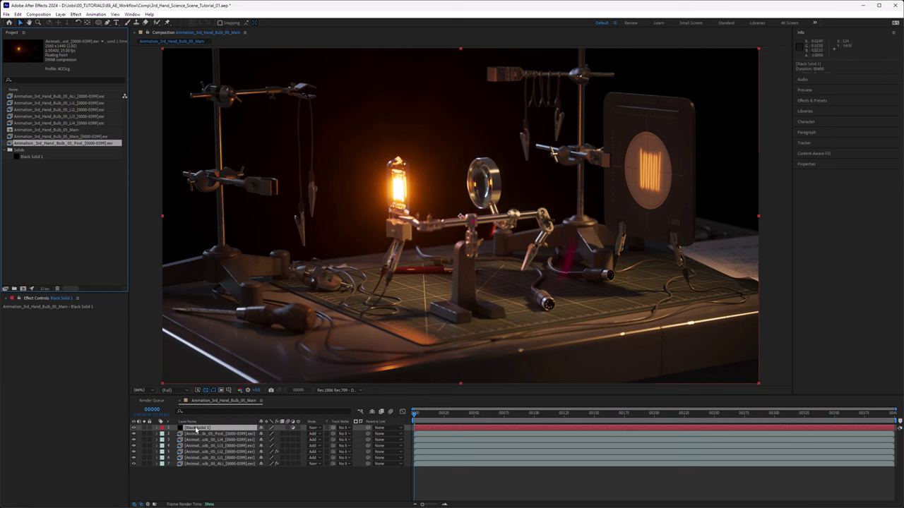
pyautogui.click(194, 429)
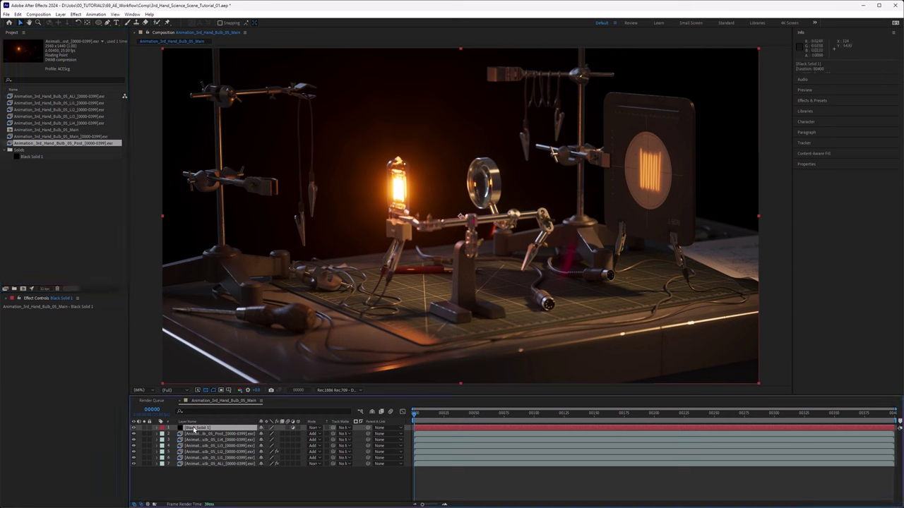
pyautogui.press('Return')
pyautogui.write('Col')
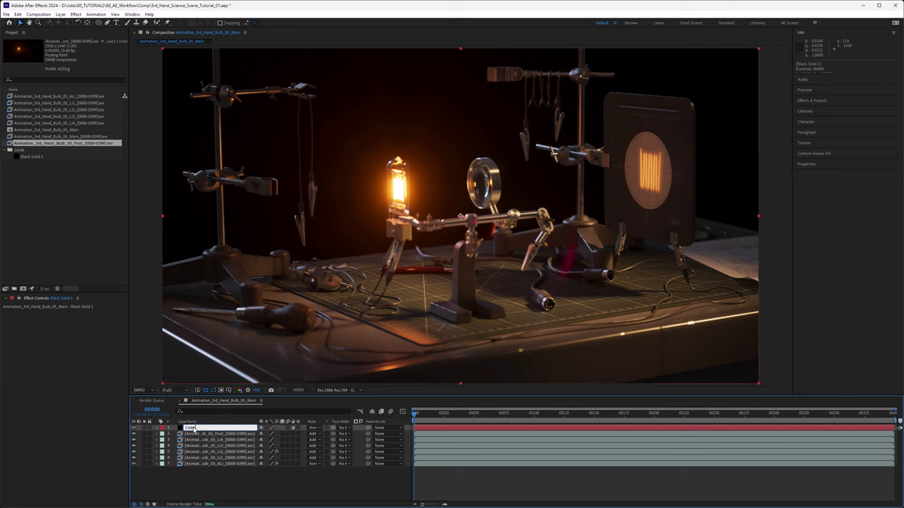
pyautogui.write('or_Corr')
pyautogui.press('Return')
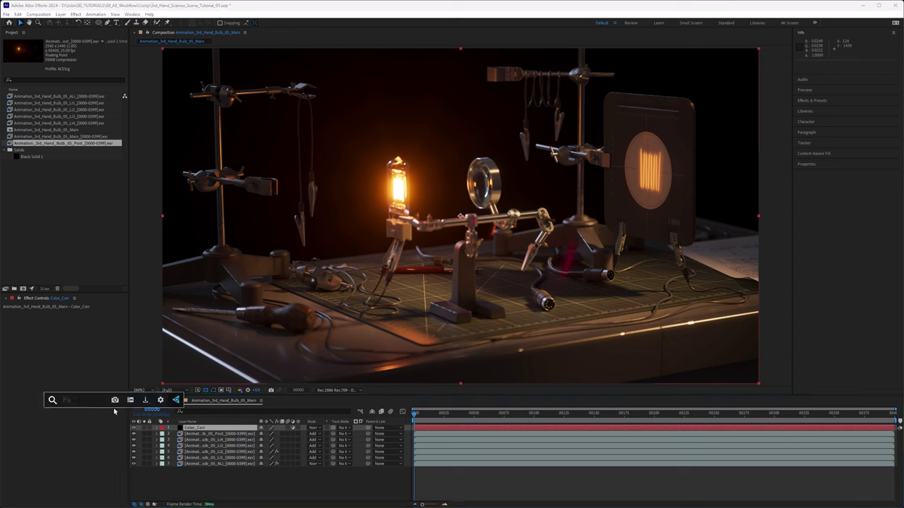
# - Apply Curves to Color_Corr and bend its Red channel curve slightly
pyautogui.write('curv')
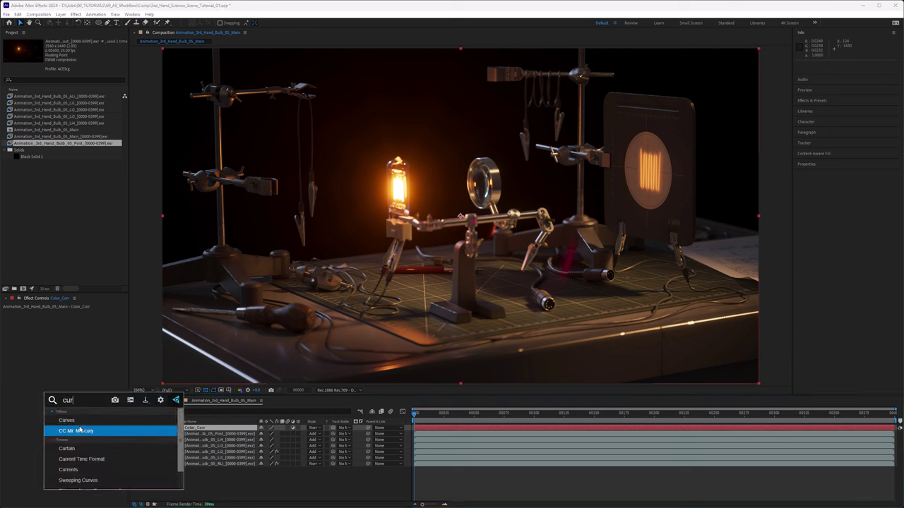
pyautogui.click(75, 422)
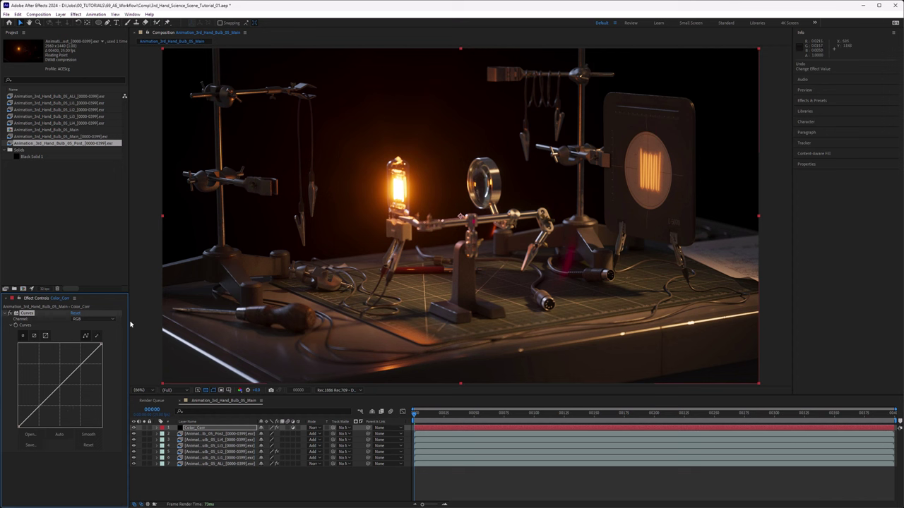
pyautogui.click(92, 322)
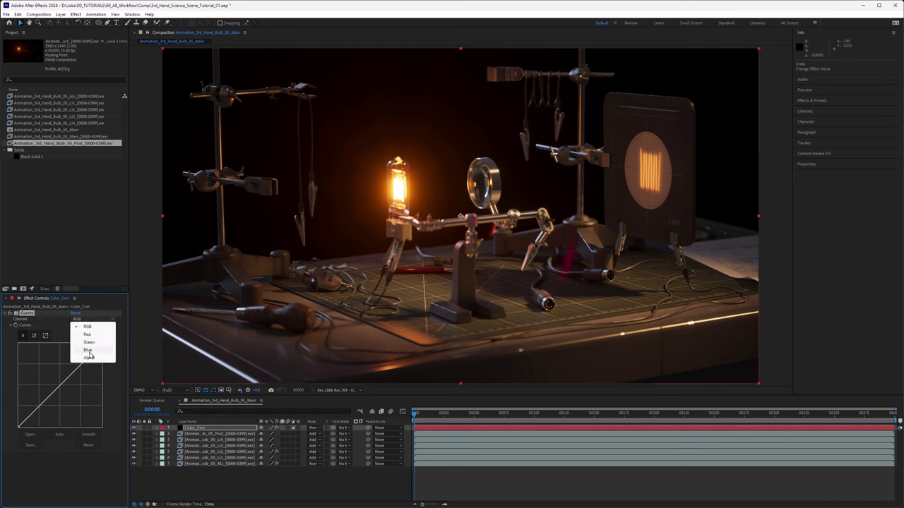
pyautogui.click(88, 335)
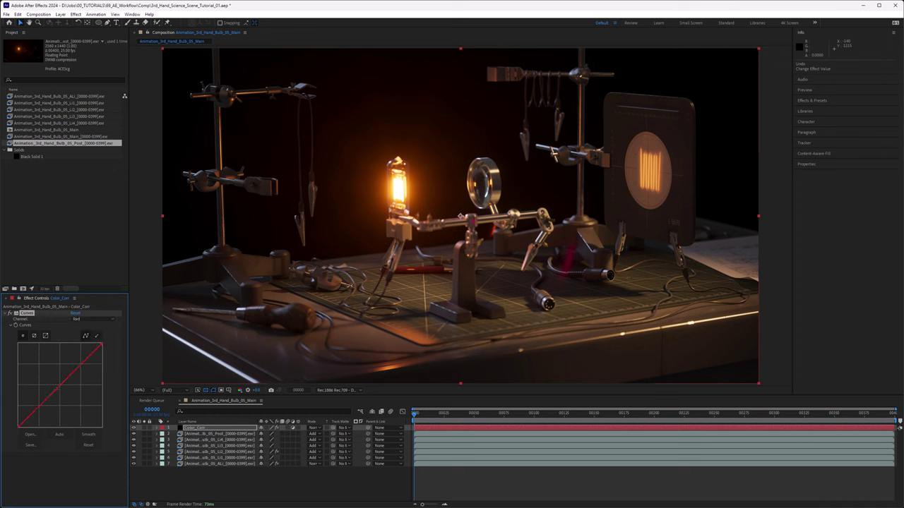
pyautogui.moveTo(62, 389); pyautogui.dragTo(61, 391)
# - Raise the Blue channel midtones slightly, then adjust a point on the Red curve
pyautogui.click(94, 319)
pyautogui.click(88, 350)
pyautogui.moveTo(62, 386); pyautogui.dragTo(60, 380)
pyautogui.press('Up')
pyautogui.press('Up')
pyautogui.click(61, 384)
# - Compare Curves before and after, then preview through the sRGB - Display/ACES transform
pyautogui.click(11, 315)
pyautogui.click(339, 389)
pyautogui.click(333, 409)
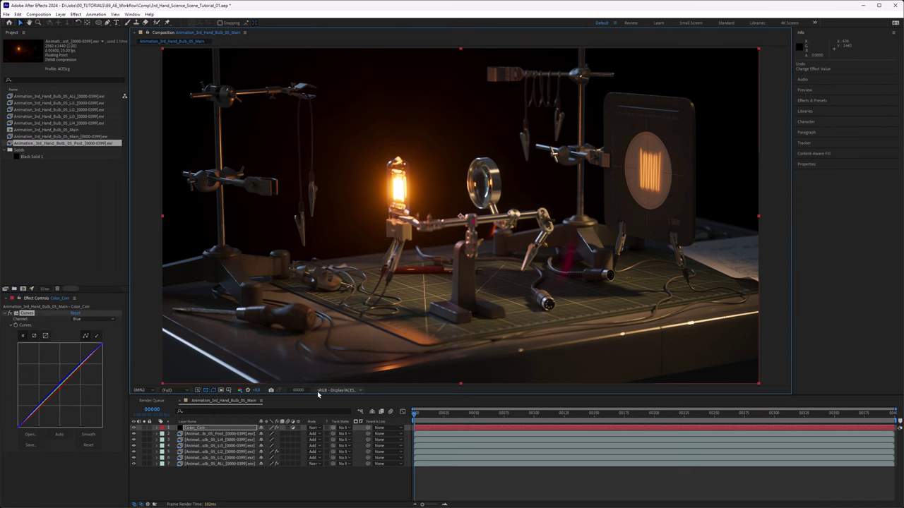
# - Return the preview to Rec.1886 Rec.709 and duplicate Curves as Curves 2
pyautogui.click(348, 393)
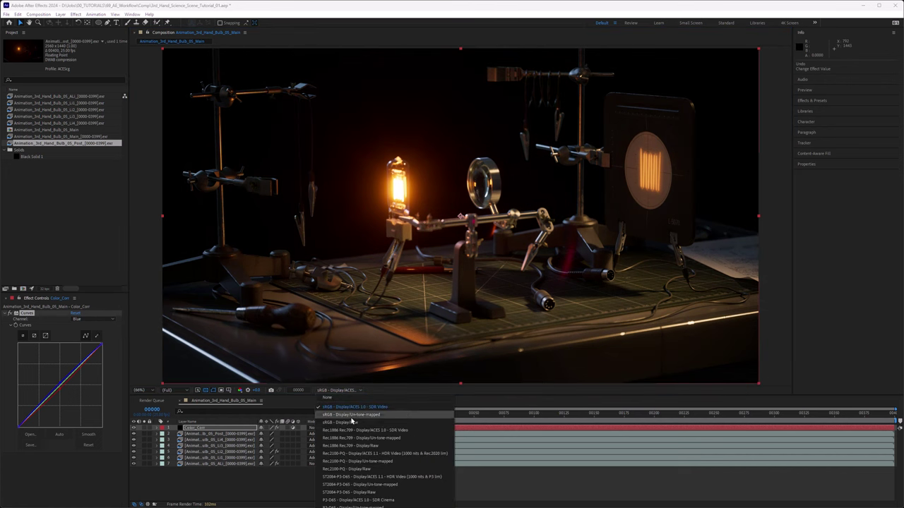
pyautogui.click(353, 430)
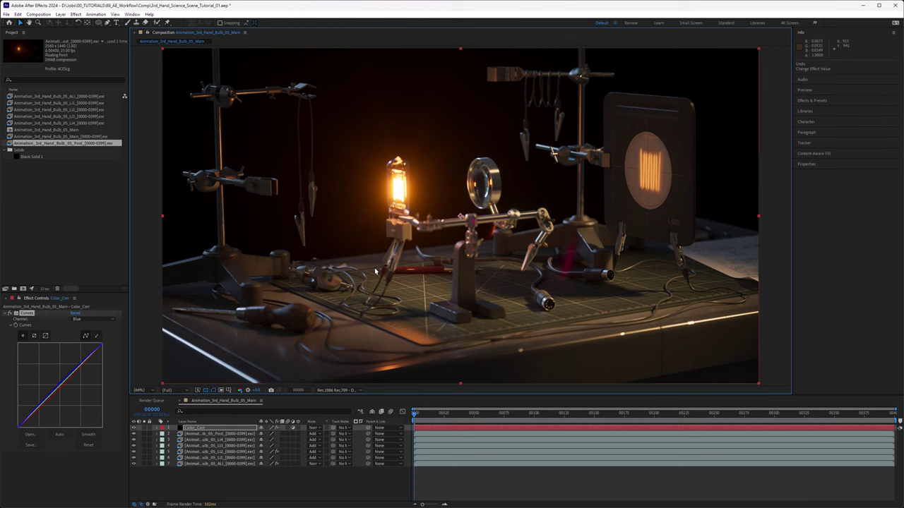
pyautogui.hotkey('ctrl', 'd')
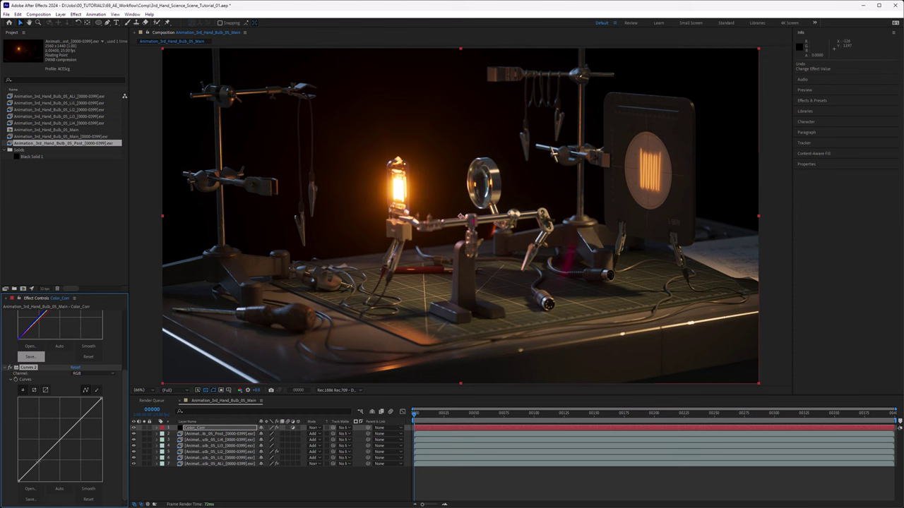
# - Compare the grade with the display transform off, then restore Rec.1886 Rec.709
pyautogui.click(340, 391)
pyautogui.click(343, 398)
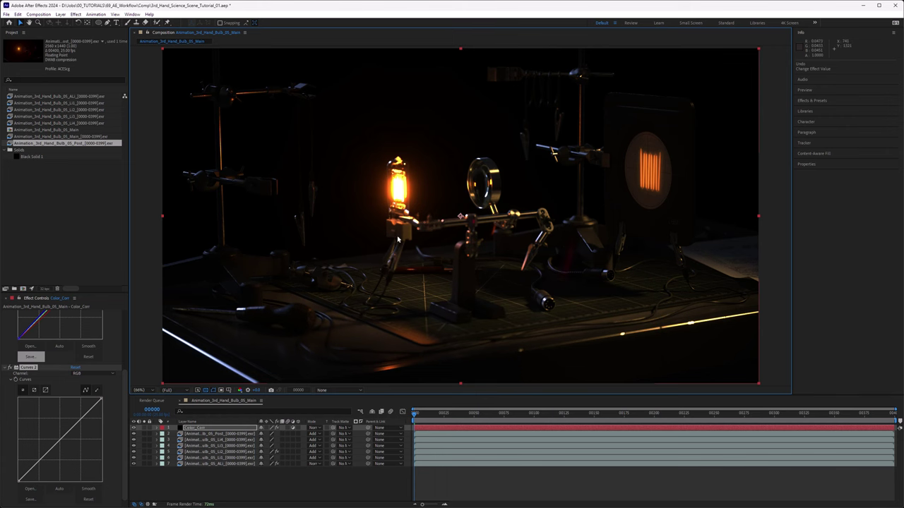
pyautogui.click(340, 391)
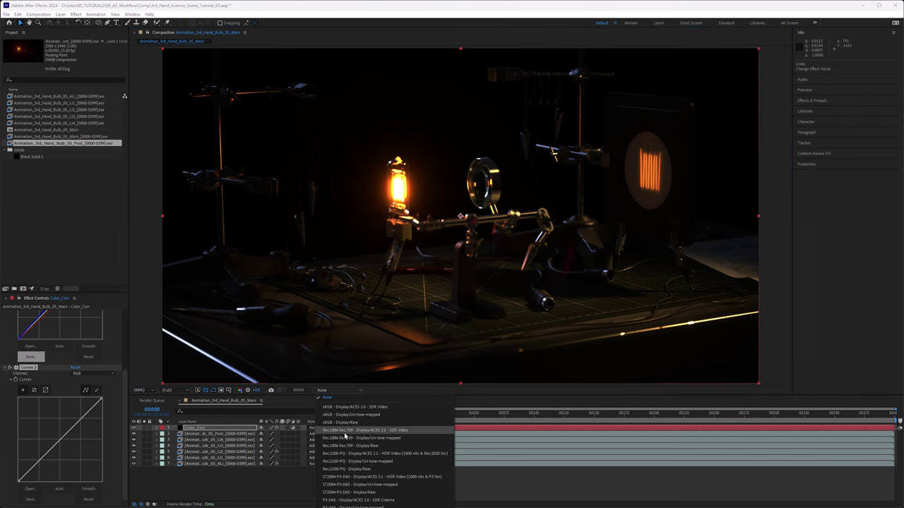
pyautogui.click(344, 431)
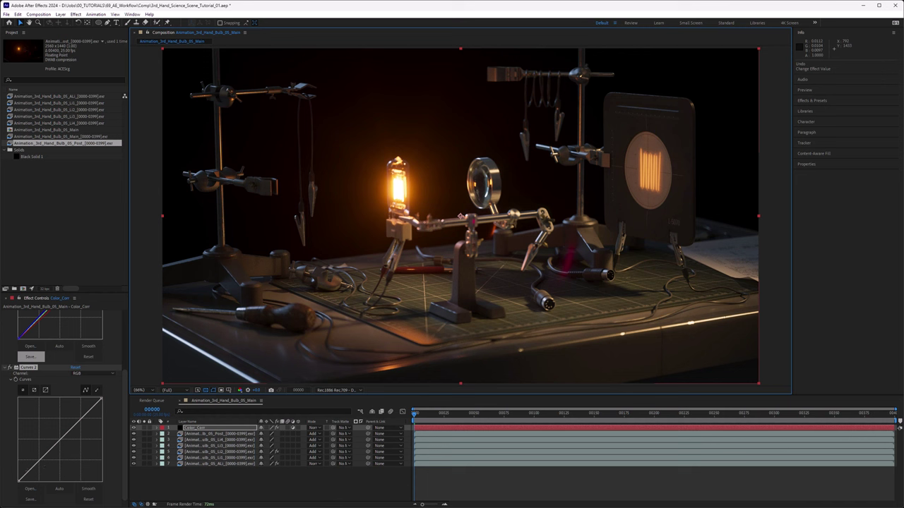
# - Darken the Curves 2 RGB curve slightly, ease it back, and lift the shadows on an enlarged graph
pyautogui.moveTo(60, 440); pyautogui.dragTo(58, 429)
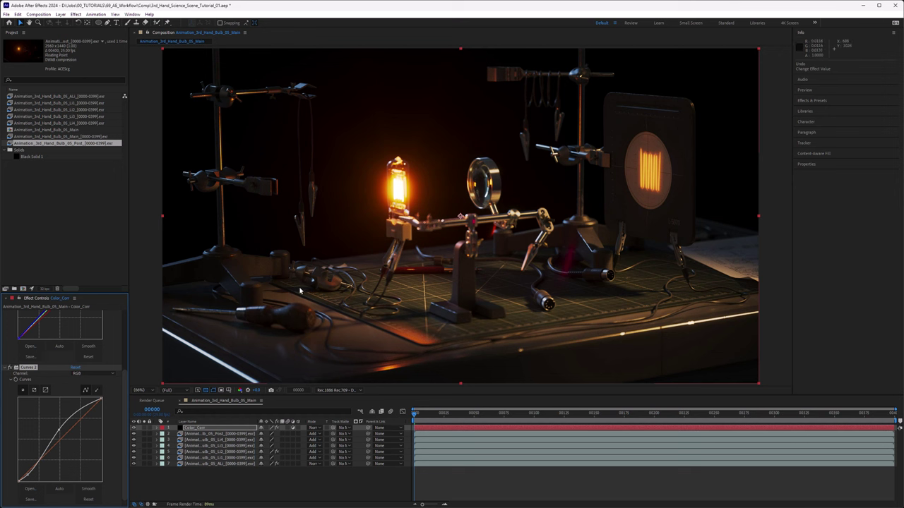
pyautogui.moveTo(58, 429); pyautogui.dragTo(26, 475)
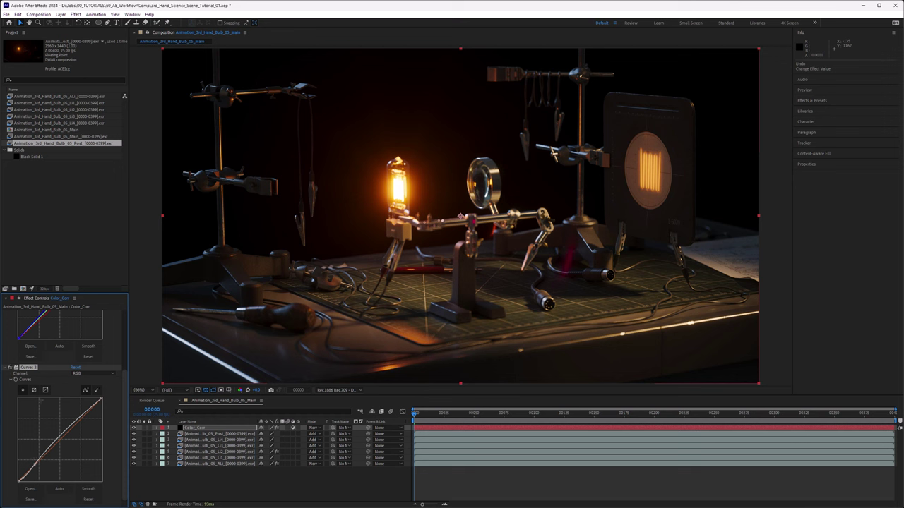
pyautogui.click(46, 391)
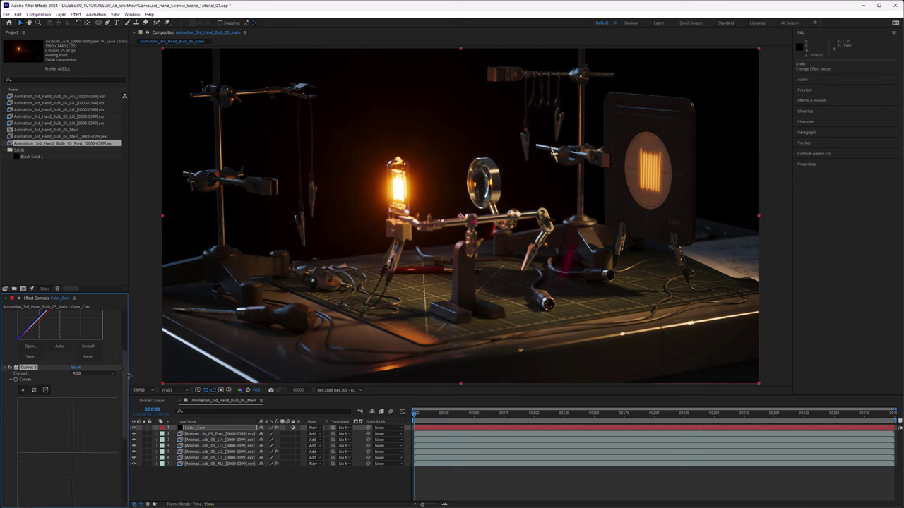
pyautogui.moveTo(129, 377); pyautogui.dragTo(130, 459)
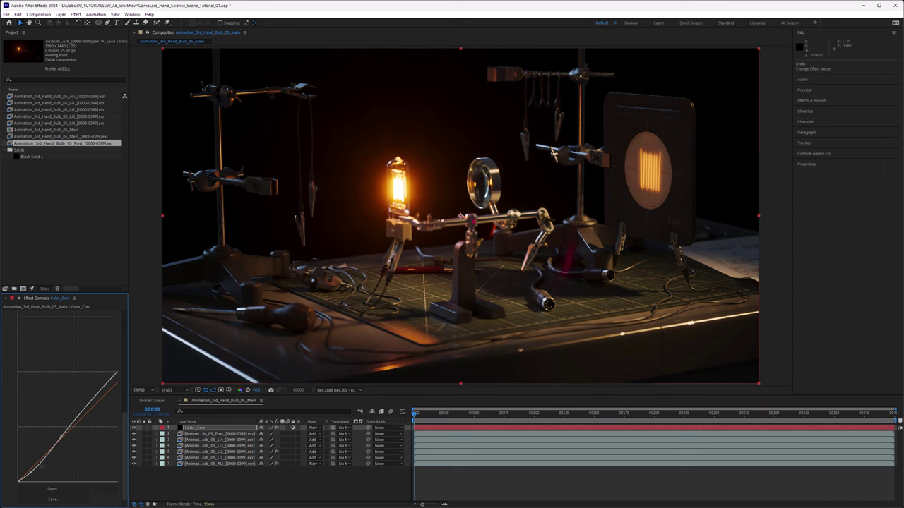
pyautogui.moveTo(30, 472); pyautogui.dragTo(28, 471)
pyautogui.moveTo(62, 436); pyautogui.dragTo(64, 438)
# - Add a point to lift Curves 2 slightly and save the project
pyautogui.scroll(5, 126, 371)
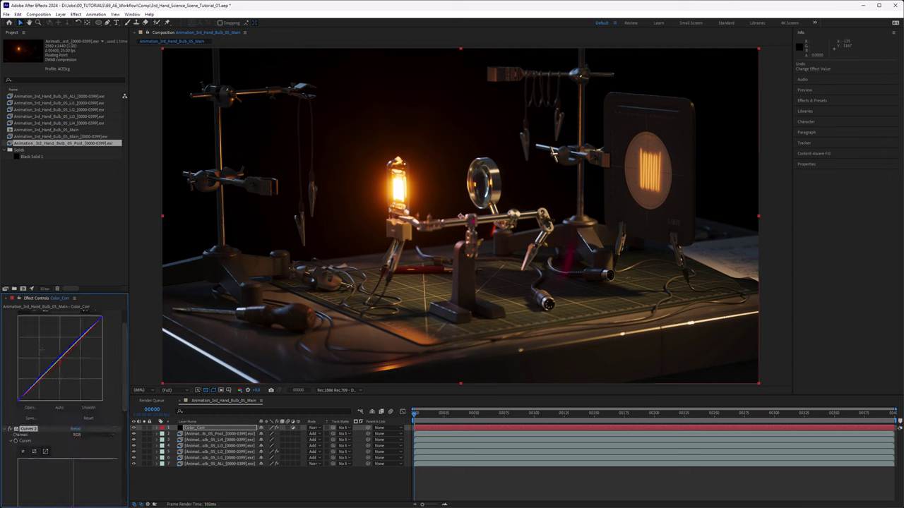
pyautogui.scroll(-3, 125, 417)
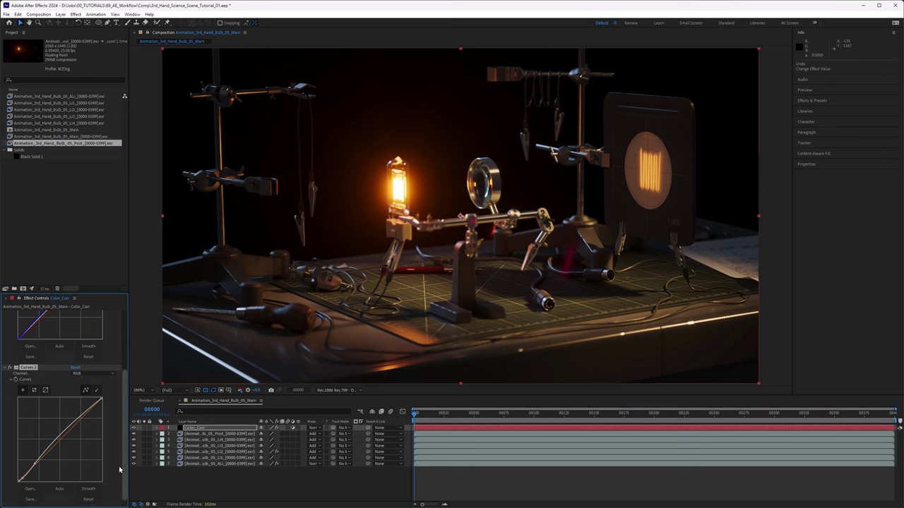
pyautogui.moveTo(37, 467)
pyautogui.mouseDown()
pyautogui.moveTo(48, 439)
pyautogui.moveTo(55, 445)
pyautogui.moveTo(55, 429)
pyautogui.moveTo(59, 438)
pyautogui.moveTo(34, 469)
pyautogui.mouseUp()
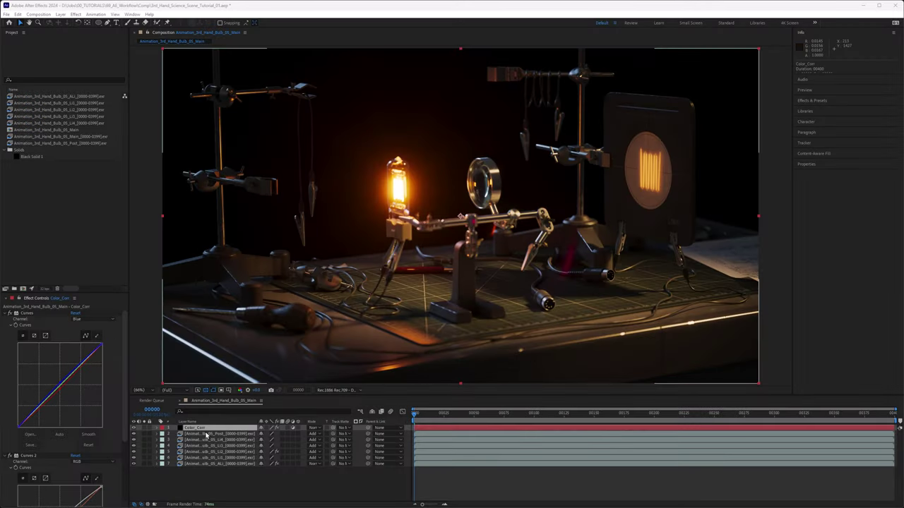
pyautogui.hotkey('ctrl', 's')
# - Select the LI4 light pass and toggle its visibility to compare
pyautogui.click(204, 441)
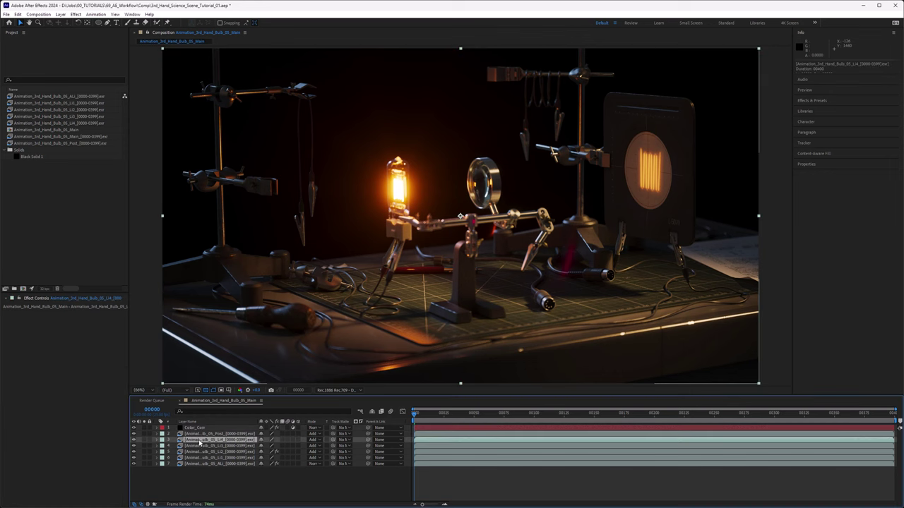
pyautogui.click(134, 440)
pyautogui.click(134, 440)
# - Apply Curves to LI4 and bow its Red channel curve upward to boost red
pyautogui.hotkey('ctrl', 'space')
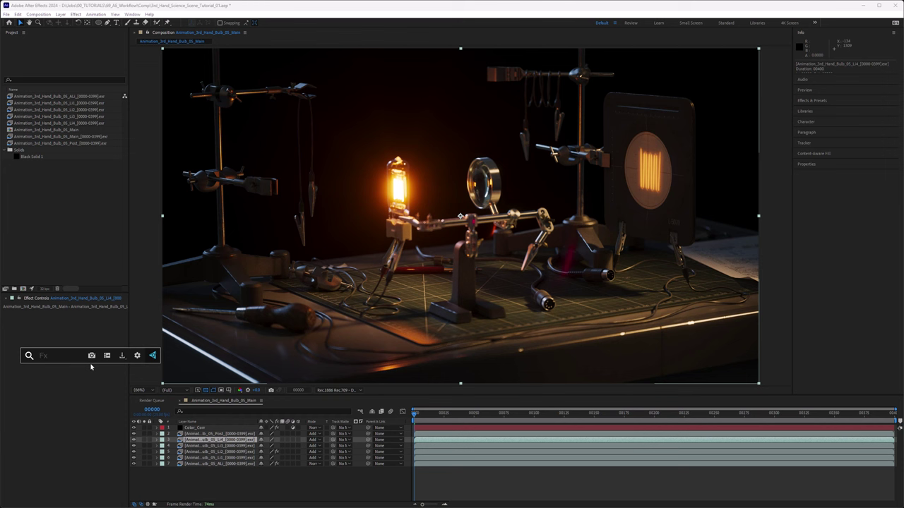
pyautogui.write('curves')
pyautogui.press('Return')
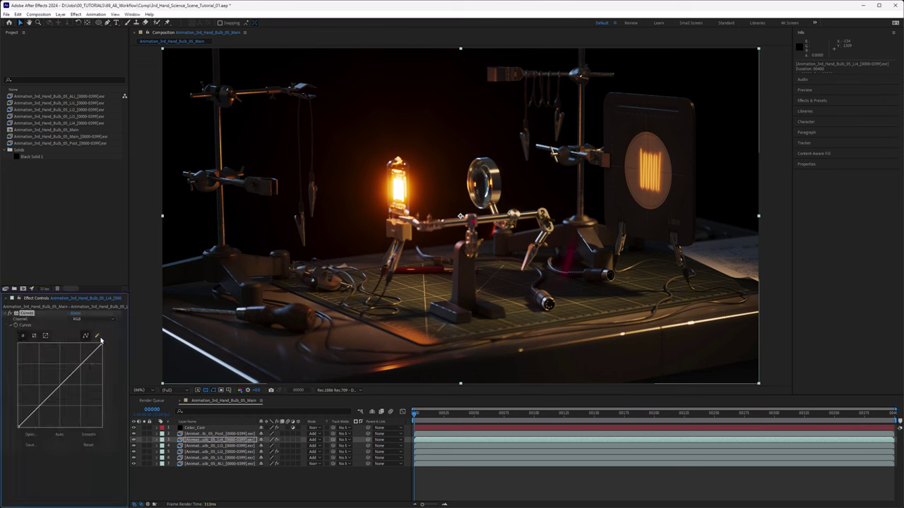
pyautogui.click(91, 319)
pyautogui.click(90, 336)
pyautogui.moveTo(63, 382); pyautogui.dragTo(61, 376)
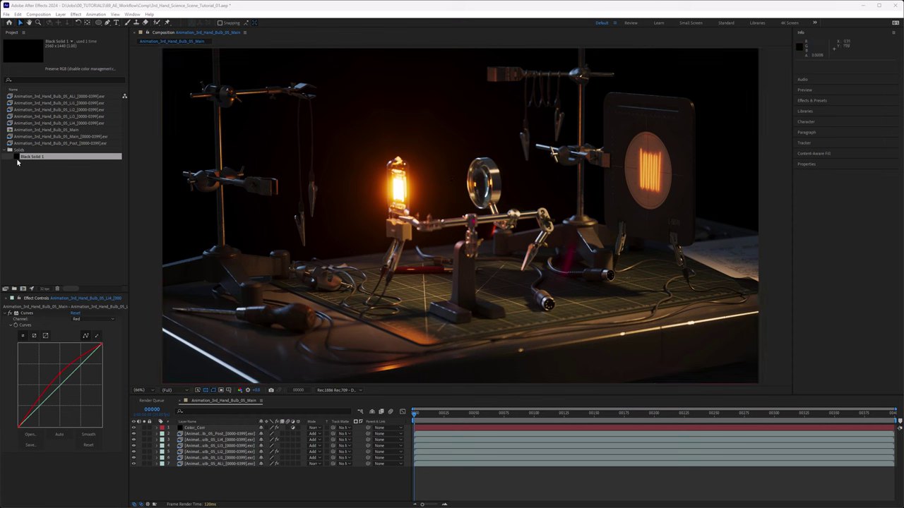
# - Add Black Solid 1 to the top of the comp, undoing a trial fitted ellipse mask
pyautogui.moveTo(21, 156); pyautogui.dragTo(215, 428)
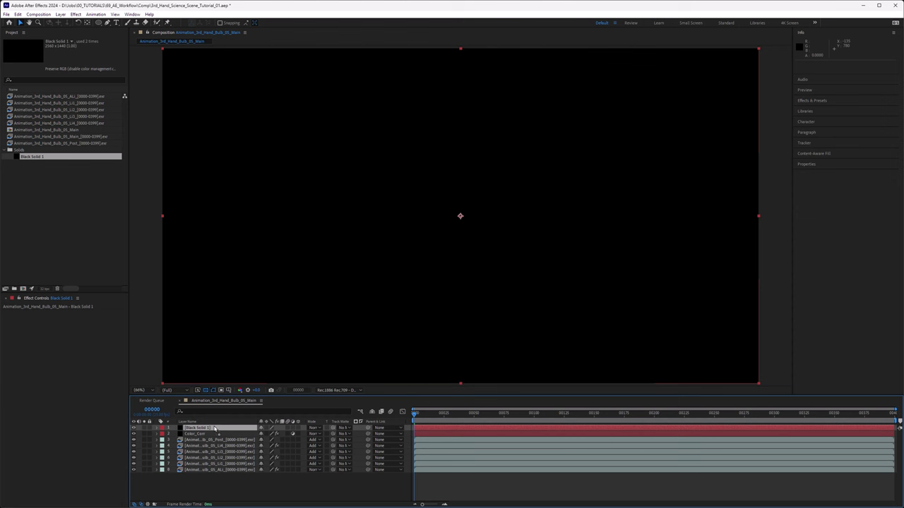
pyautogui.click(99, 22)
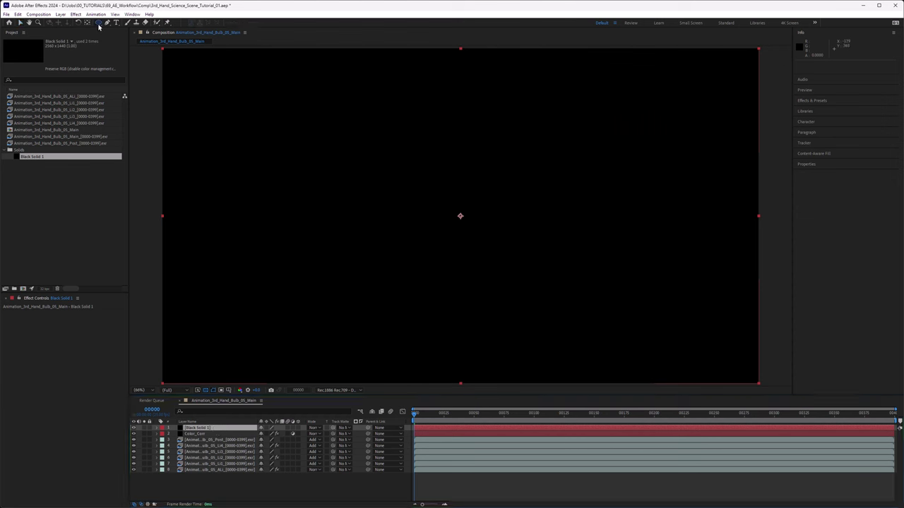
pyautogui.doubleClick(98, 22)
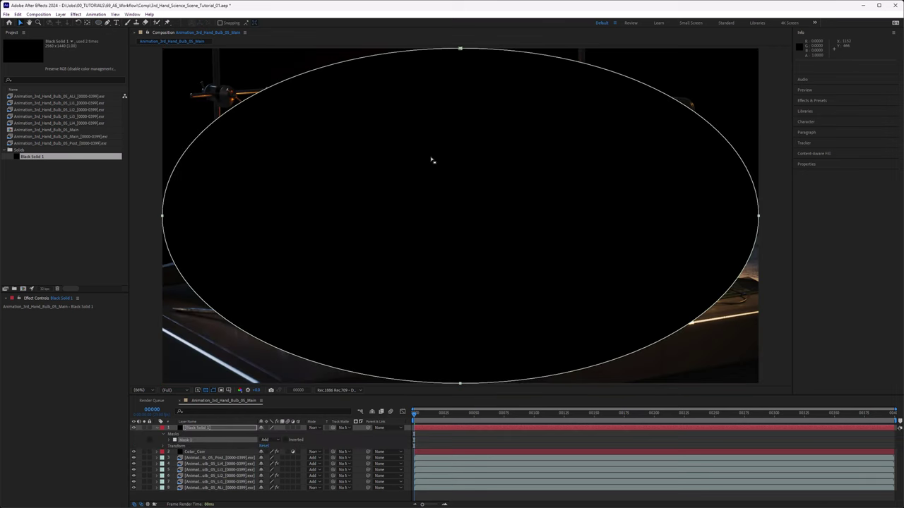
pyautogui.hotkey('ctrl', 'z')
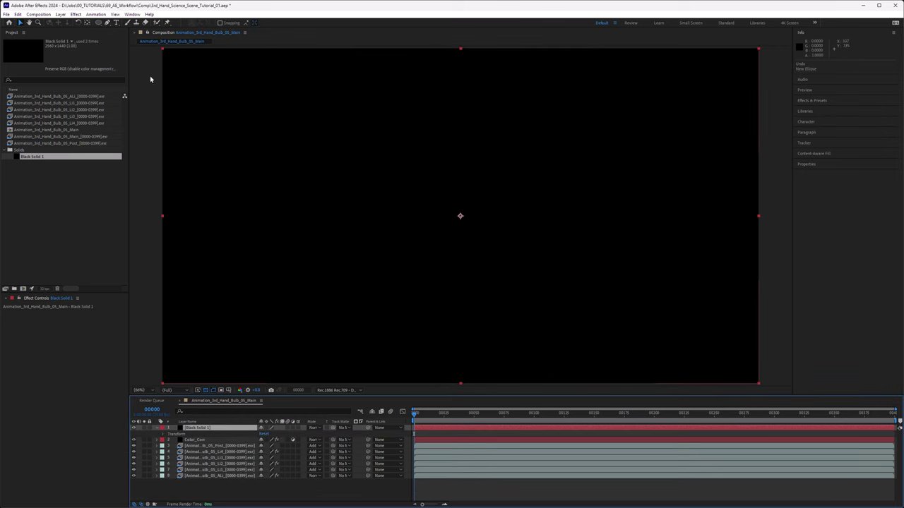
# - Draw a large circular mask out from the frame centre and zoom out to view it
pyautogui.click(98, 23)
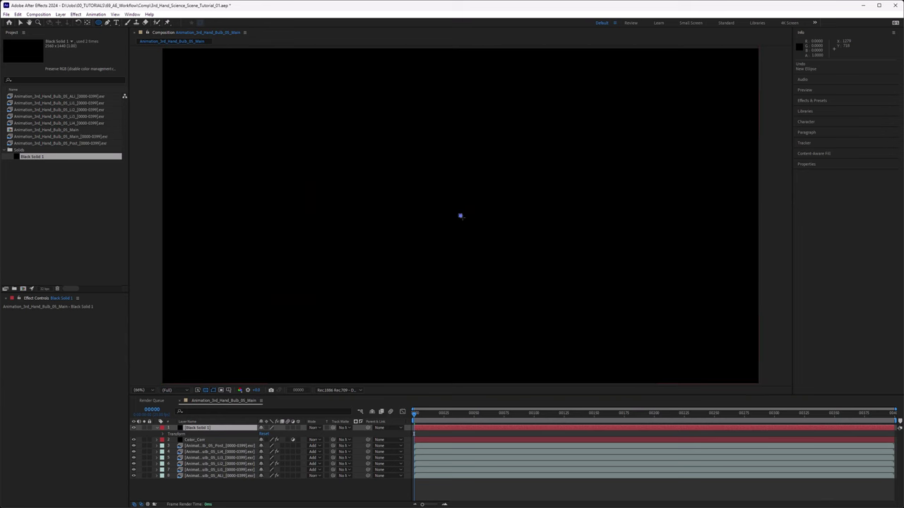
pyautogui.moveTo(461, 217); pyautogui.dragTo(744, 498)
pyautogui.moveTo(744, 400); pyautogui.dragTo(750, 408)
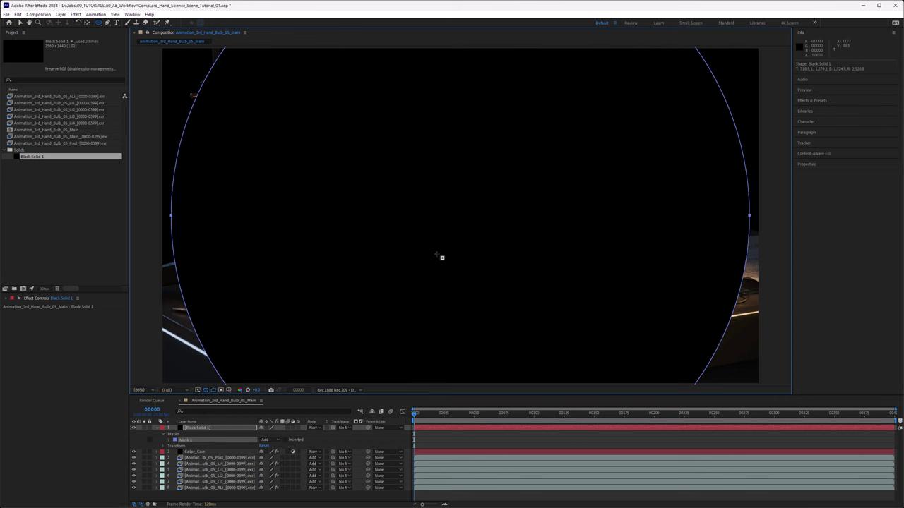
pyautogui.press(',')
pyautogui.press(',')
pyautogui.press(',')
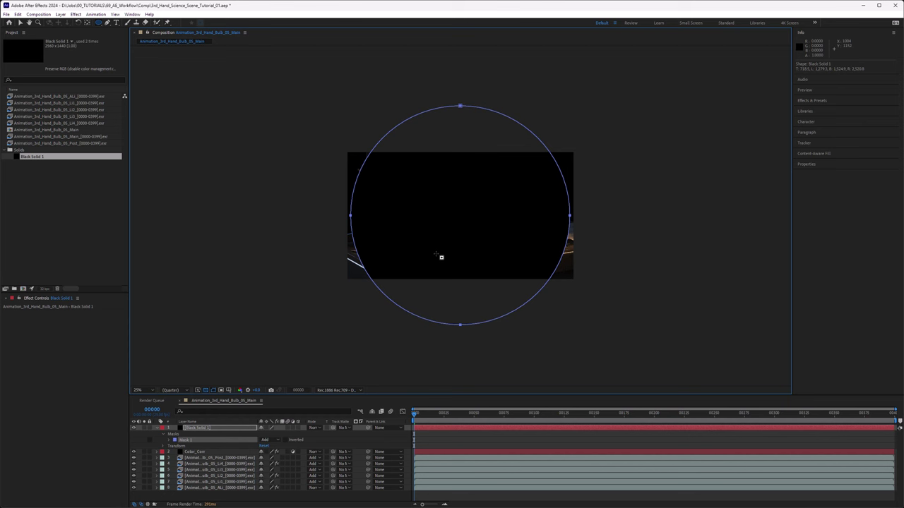
# - Set Mask 1's mode to Subtract
pyautogui.click(170, 441)
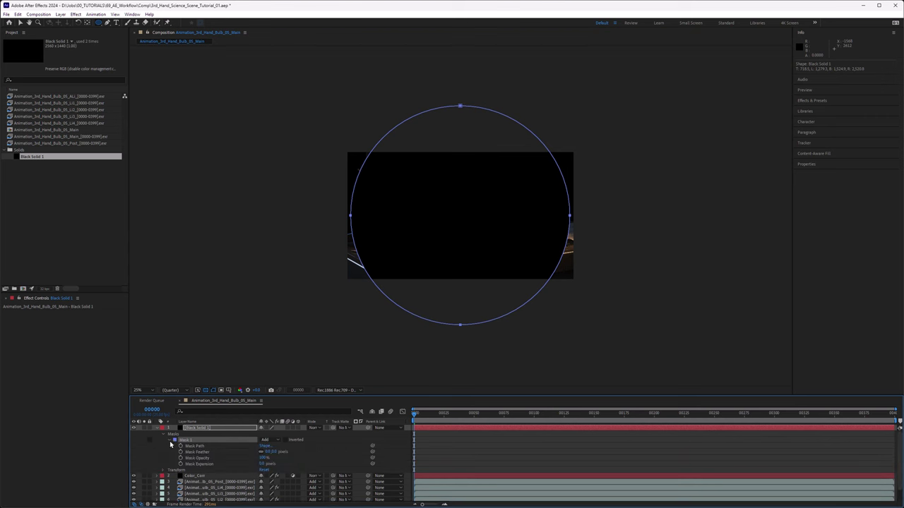
pyautogui.click(271, 440)
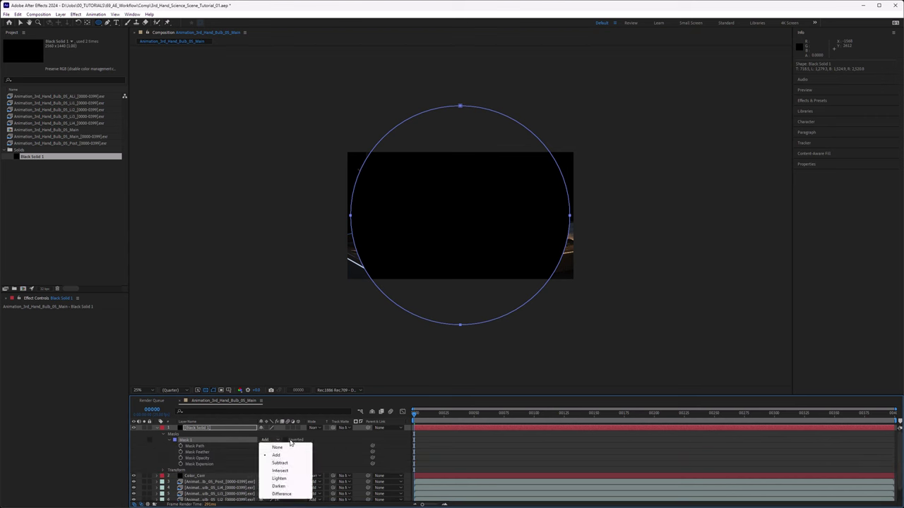
pyautogui.click(290, 443)
pyautogui.click(270, 440)
pyautogui.click(280, 463)
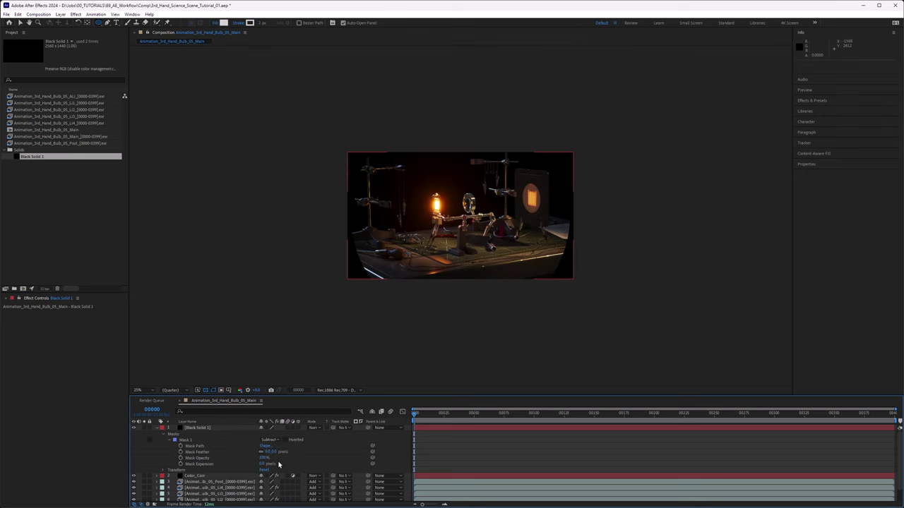
pyautogui.scroll(4, 486, 242)
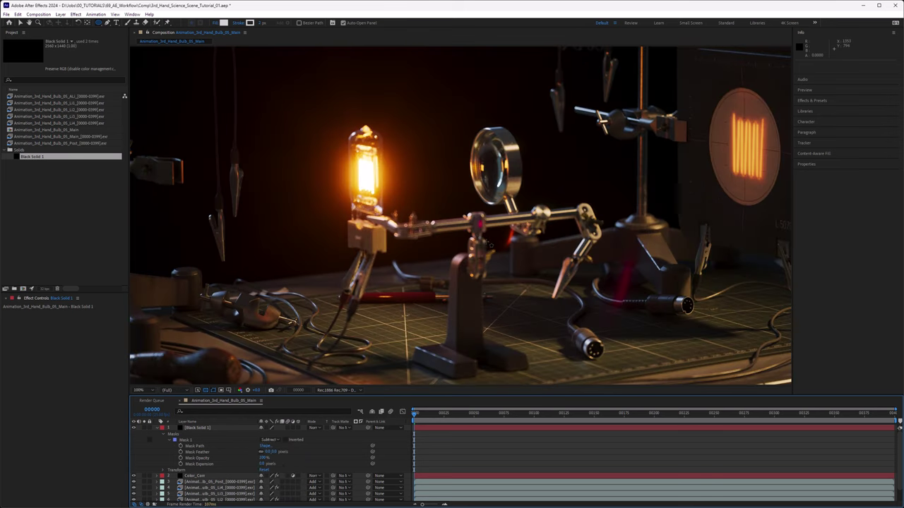
pyautogui.scroll(-2, 486, 242)
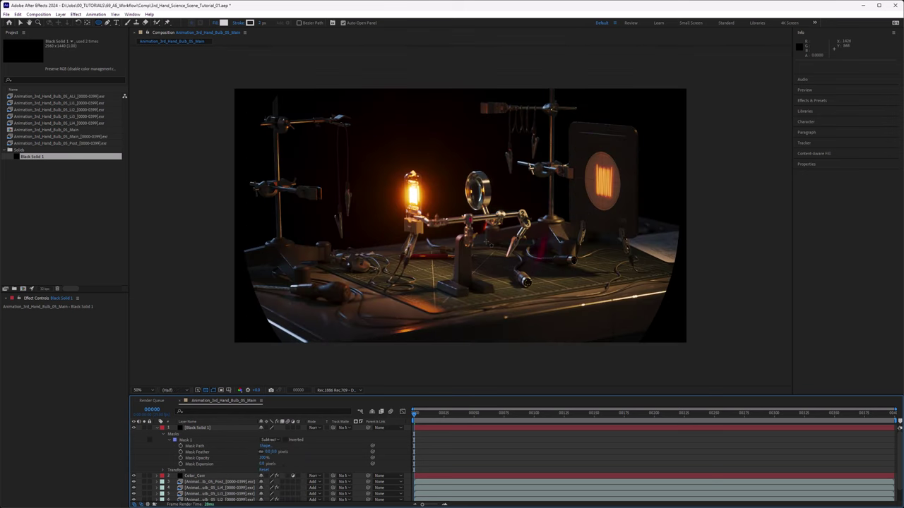
# - Set Mask Feather to 100 and Mask Expansion to -250 pixels
pyautogui.click(269, 451)
pyautogui.write('1000')
pyautogui.press('Return')
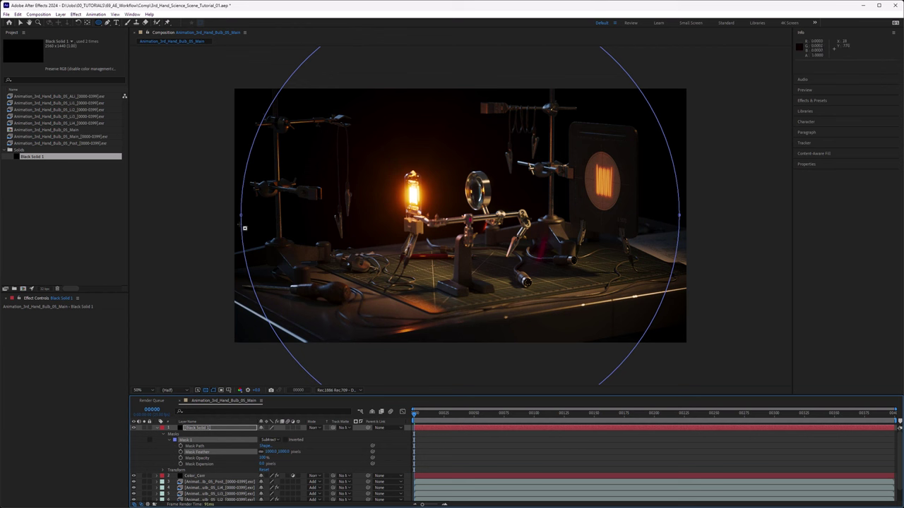
pyautogui.click(199, 464)
pyautogui.click(265, 465)
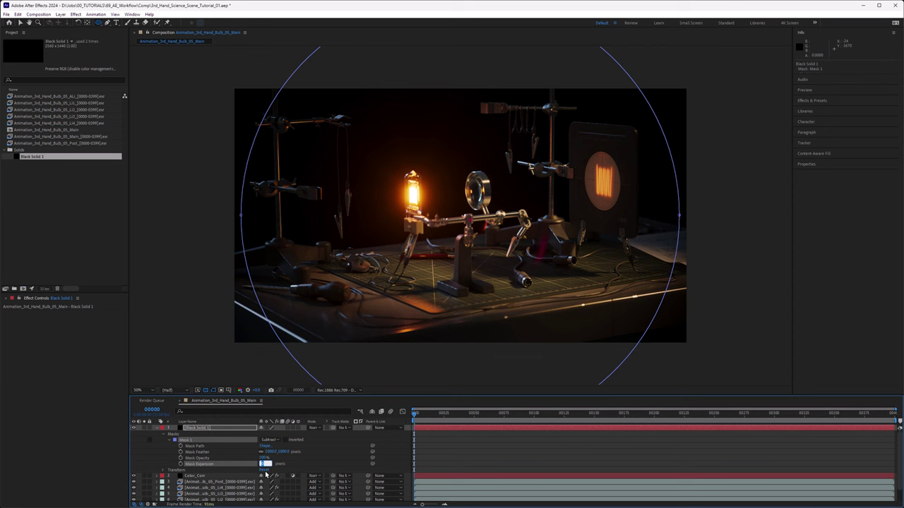
pyautogui.write('-250')
pyautogui.press('Return')
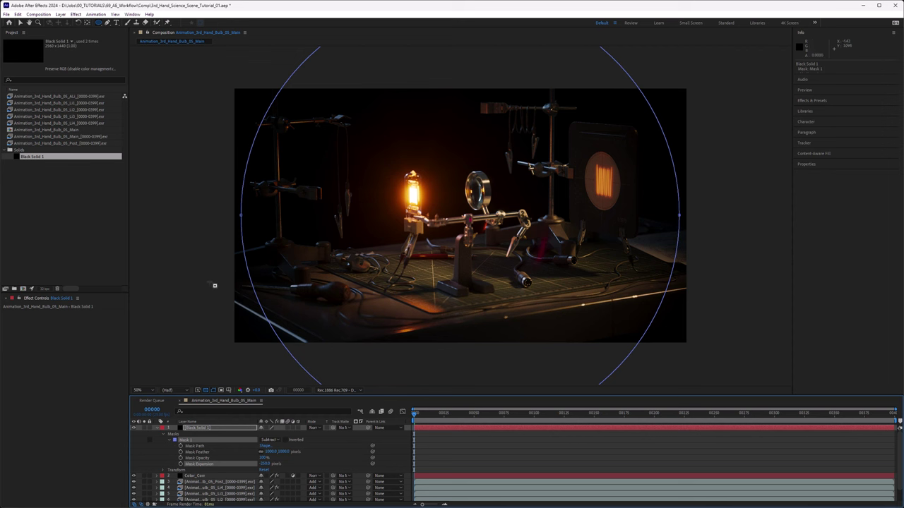
pyautogui.click(196, 430)
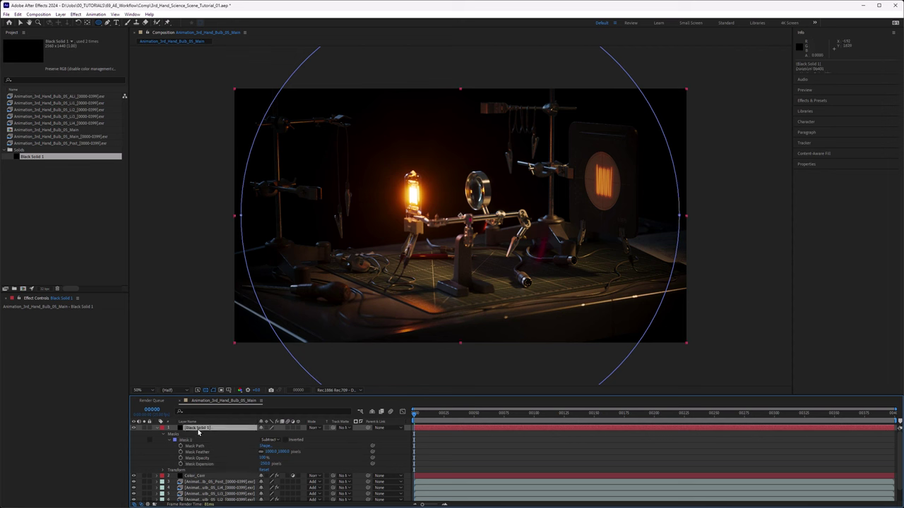
# - Set the masked solid's opacity to 50%
pyautogui.press('t')
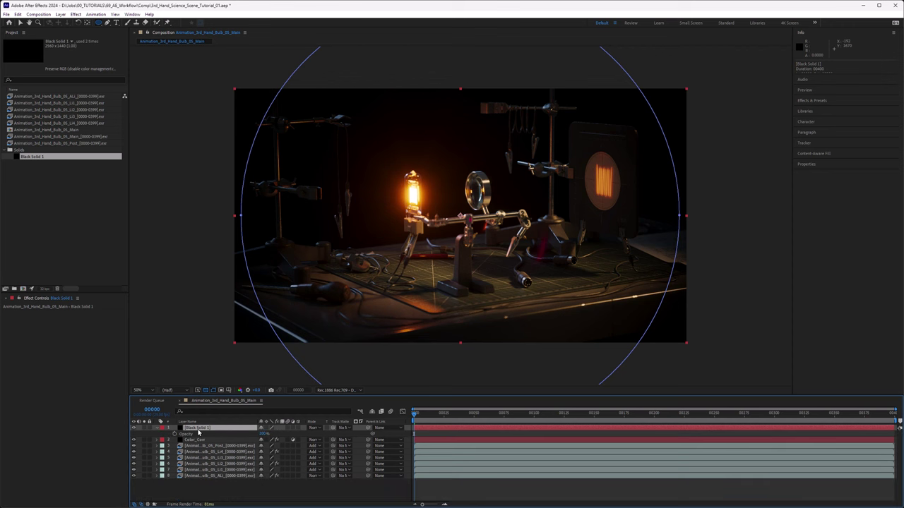
pyautogui.click(264, 433)
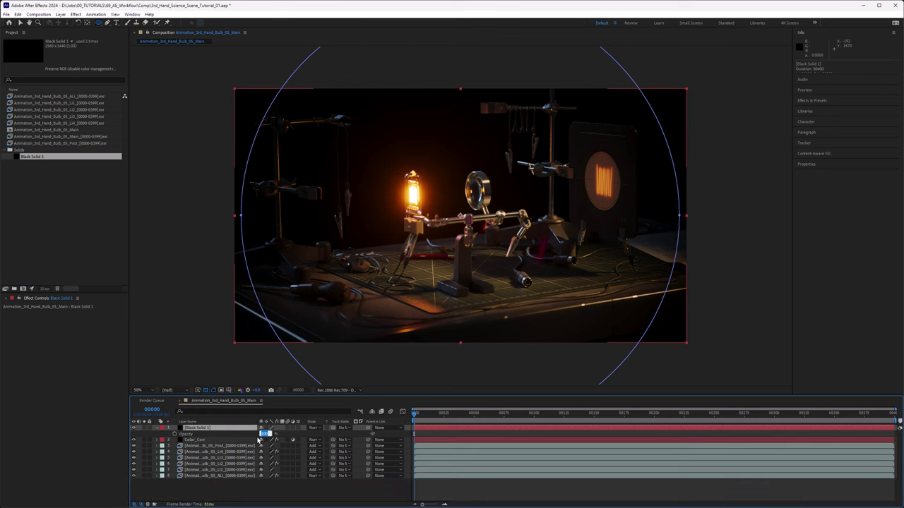
pyautogui.write('50')
pyautogui.press('Return')
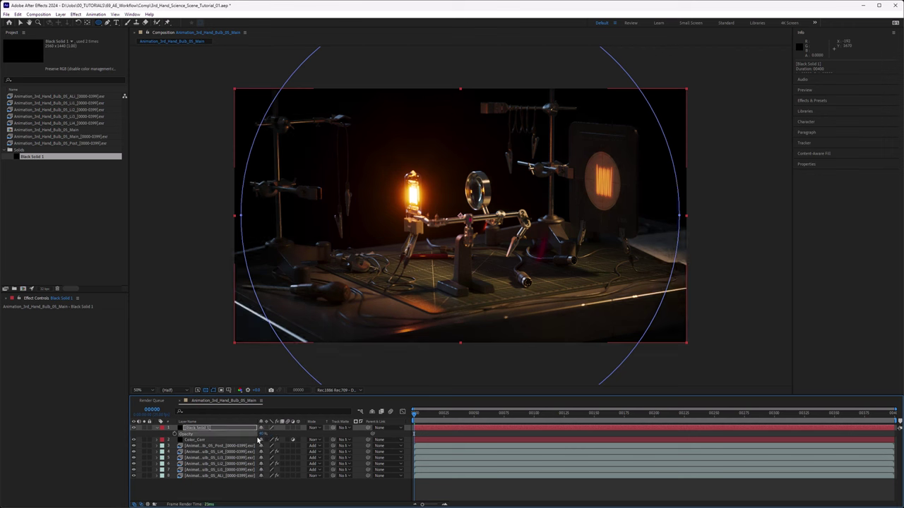
# - Toggle the vignette's visibility repeatedly to compare the frame with and without it
pyautogui.click(134, 428)
pyautogui.click(134, 428)
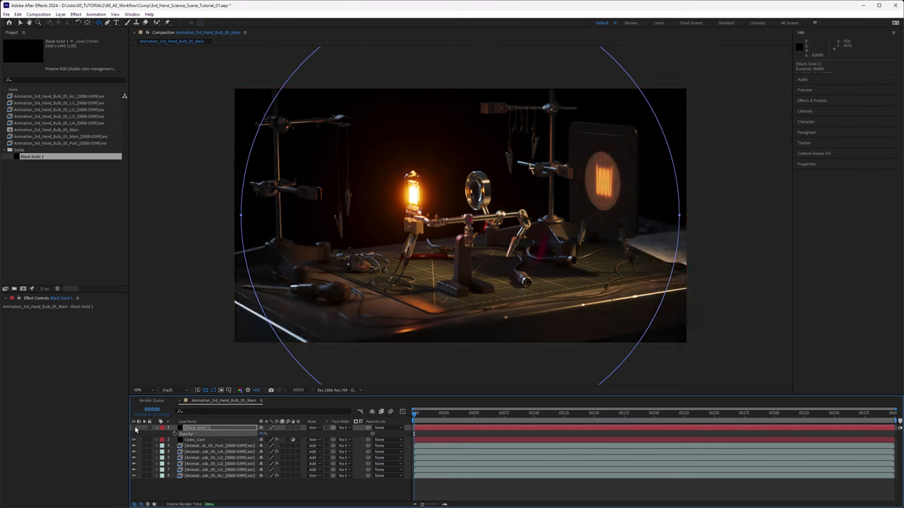
pyautogui.click(134, 428)
pyautogui.click(180, 368)
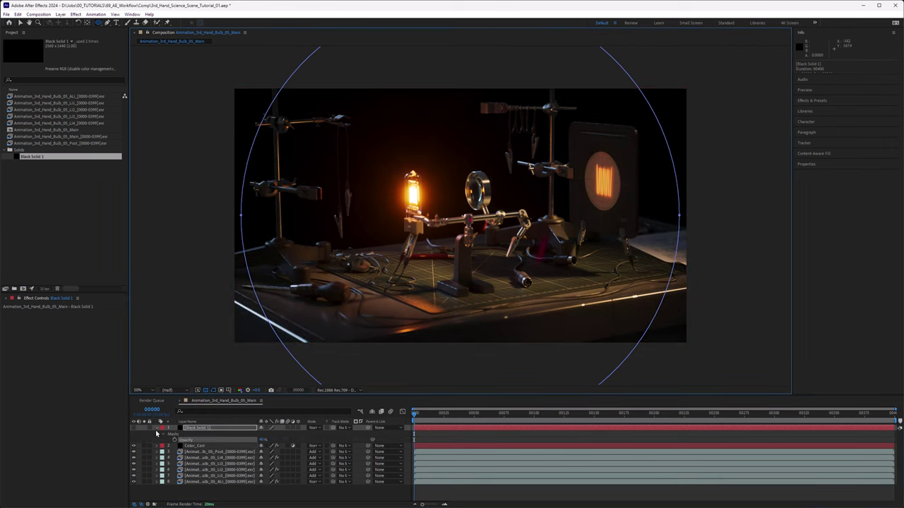
pyautogui.click(133, 428)
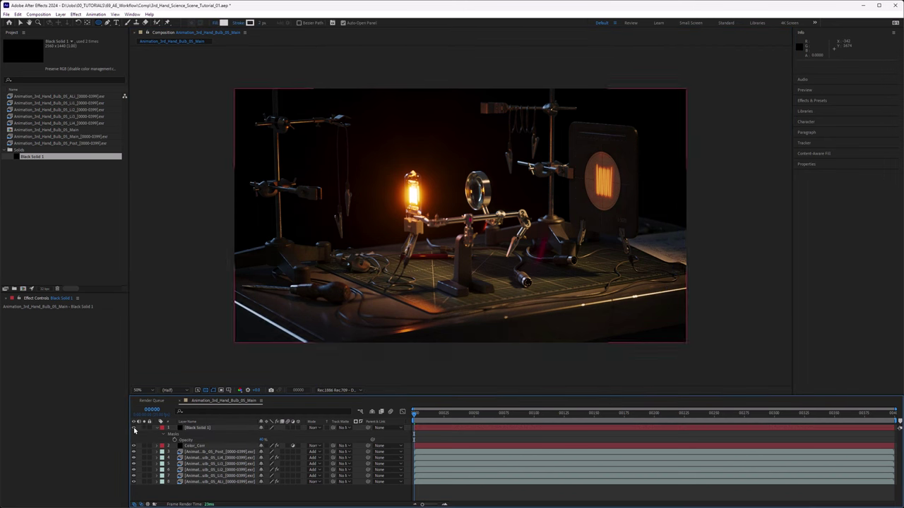
pyautogui.click(133, 428)
pyautogui.click(133, 428)
pyautogui.click(133, 428)
pyautogui.click(133, 428)
pyautogui.click(134, 428)
pyautogui.click(133, 428)
pyautogui.click(133, 428)
pyautogui.click(133, 428)
# - Rename the masked black solid layer to 'Vignette'
pyautogui.click(185, 428)
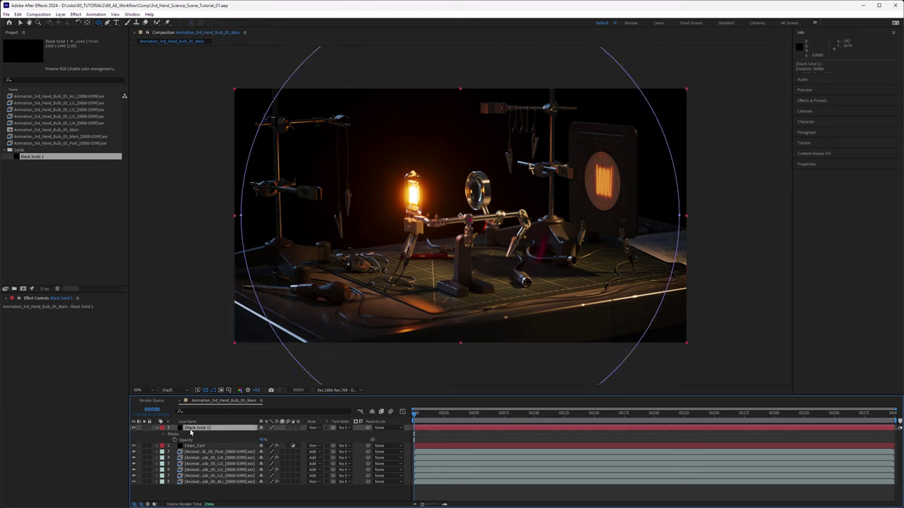
pyautogui.press('Return')
pyautogui.write('Vignette')
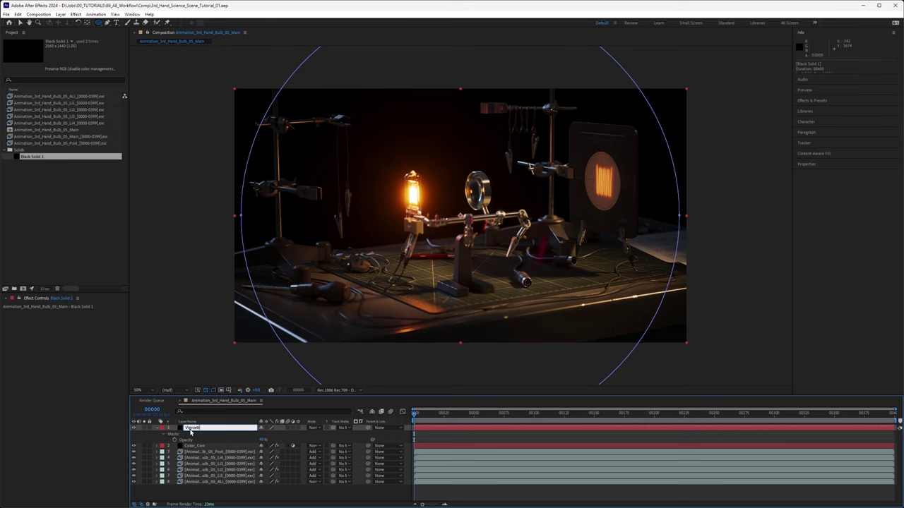
pyautogui.press('Return')
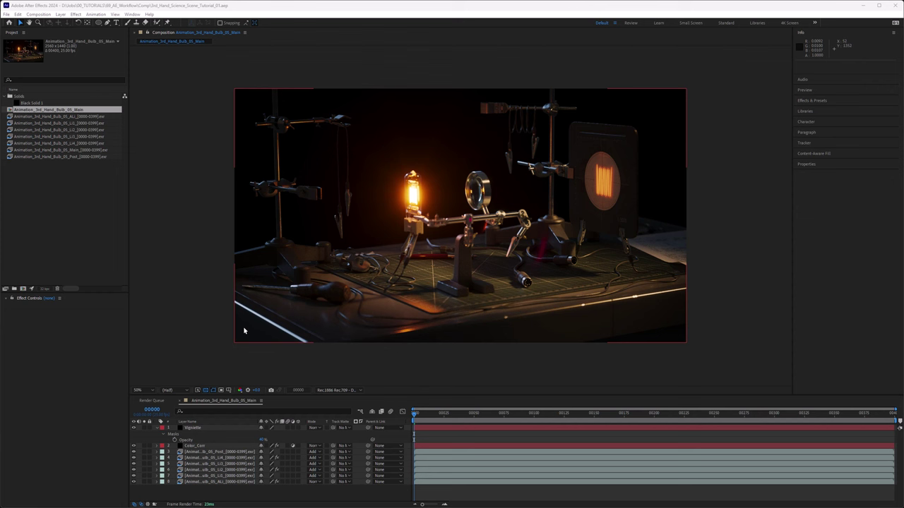
# - Copy the Vignette layer and create a new 2560×1440 composition, Comp 1, with default settings
pyautogui.click(196, 428)
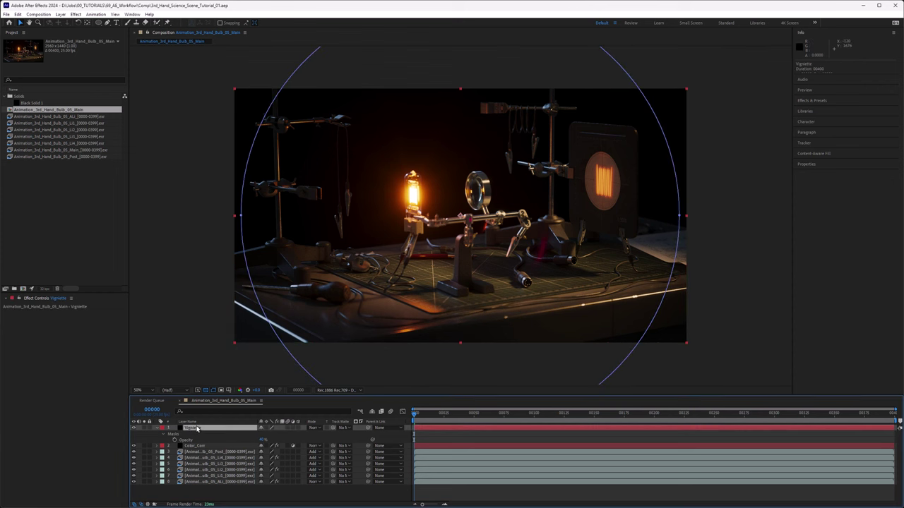
pyautogui.hotkey('ctrl', 'c')
pyautogui.click(40, 14)
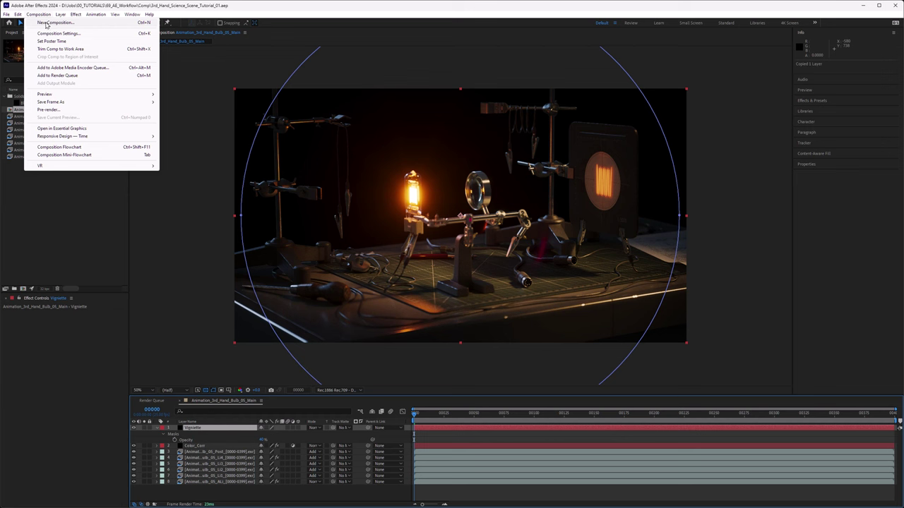
pyautogui.click(45, 24)
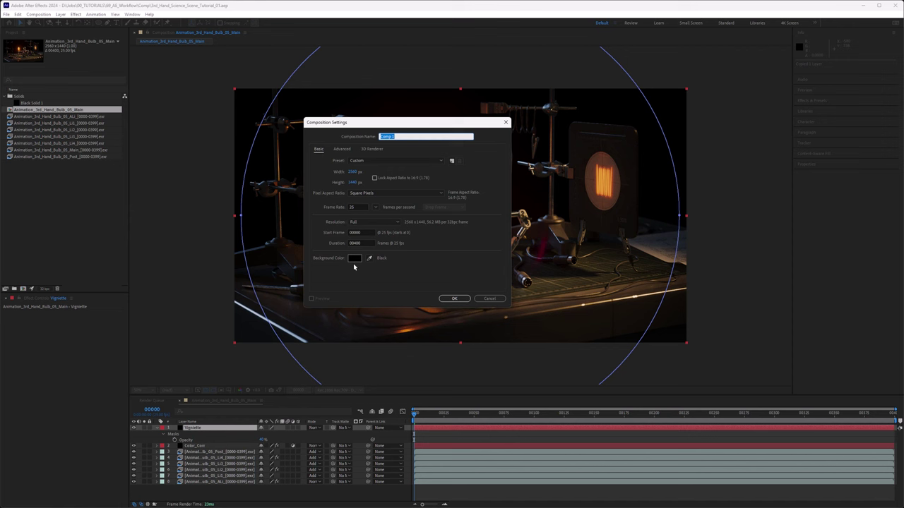
pyautogui.click(455, 299)
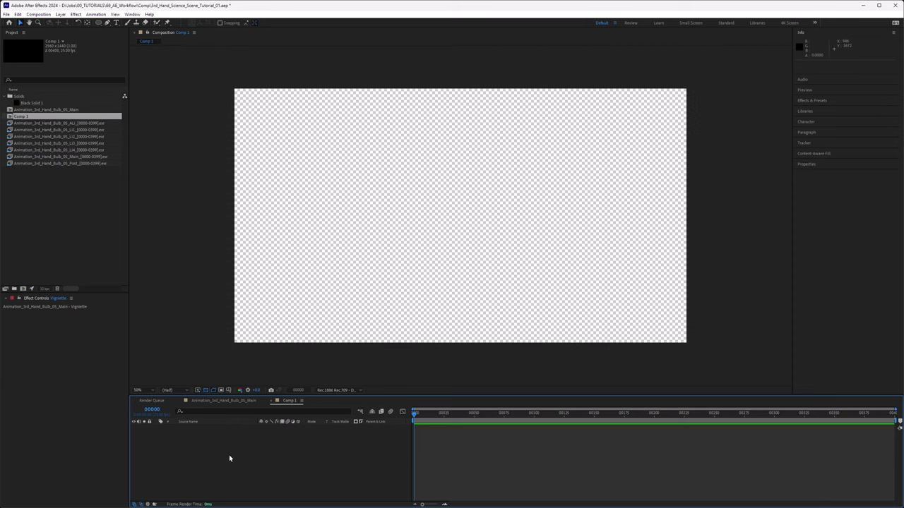
# - Paste the Vignette layer into Comp 1 and set its opacity to 100%
pyautogui.hotkey('ctrl', 'v')
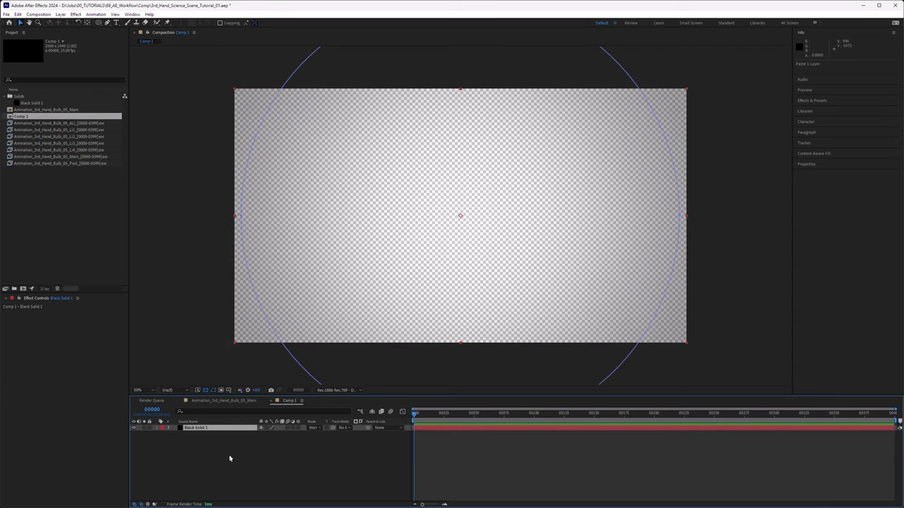
pyautogui.press('t')
pyautogui.click(261, 433)
pyautogui.write('100')
pyautogui.press('Return')
pyautogui.click(294, 460)
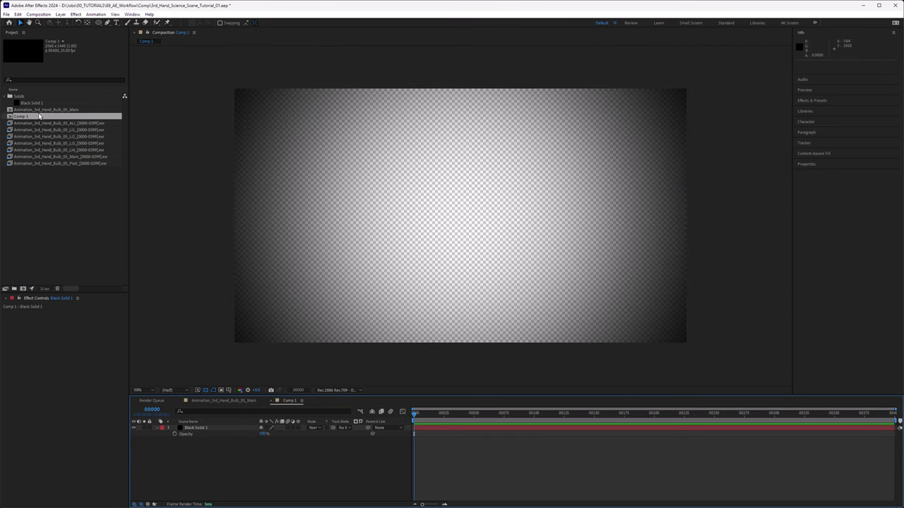
# - Add Black Solid 1 and apply Tint with Map Black To set to white
pyautogui.moveTo(38, 105); pyautogui.dragTo(228, 455)
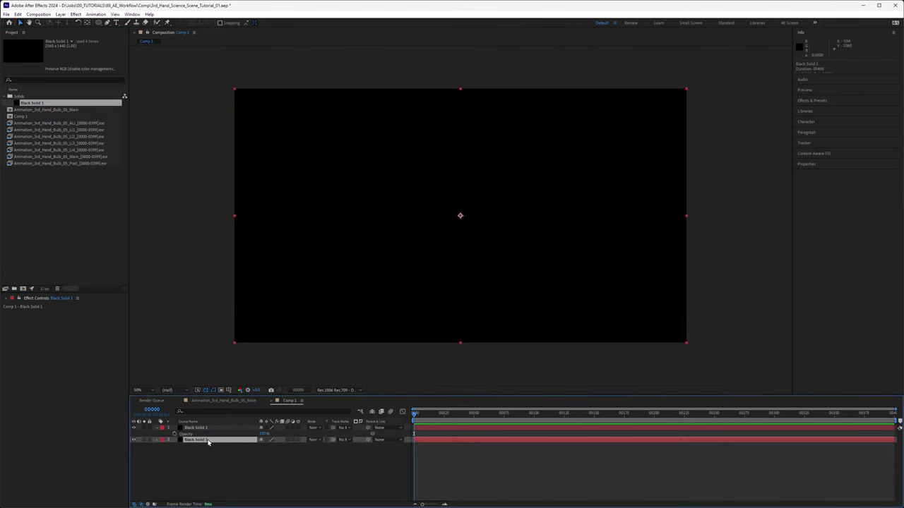
pyautogui.hotkey('ctrl', 'space')
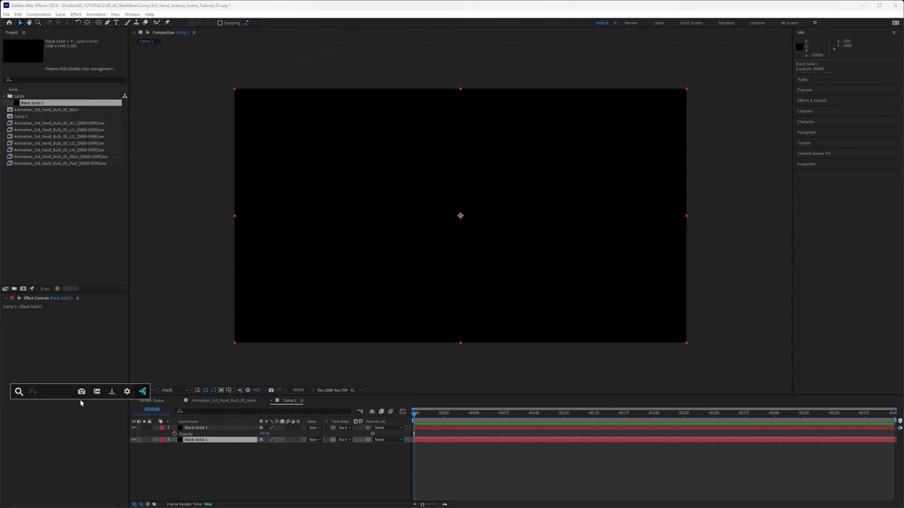
pyautogui.write('tint')
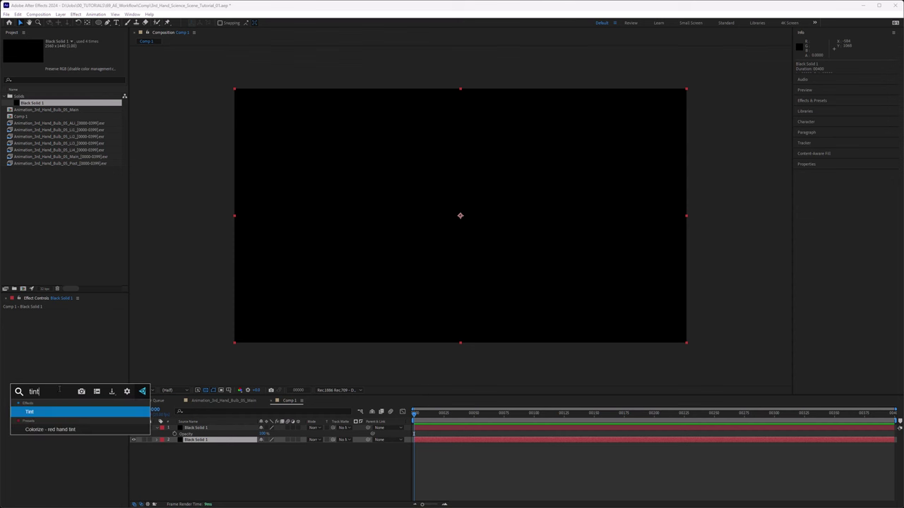
pyautogui.click(84, 414)
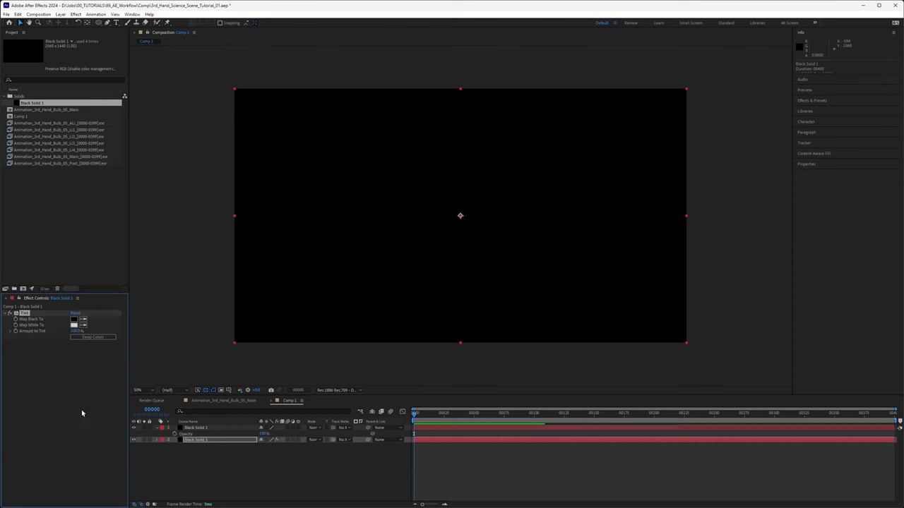
pyautogui.click(83, 321)
pyautogui.click(74, 325)
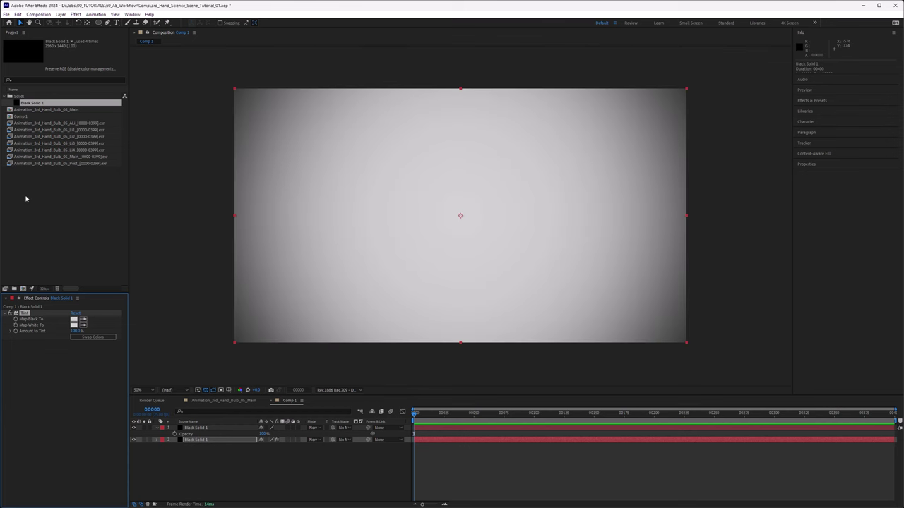
# - Rename the tinted solid layer to 'White'
pyautogui.click(199, 443)
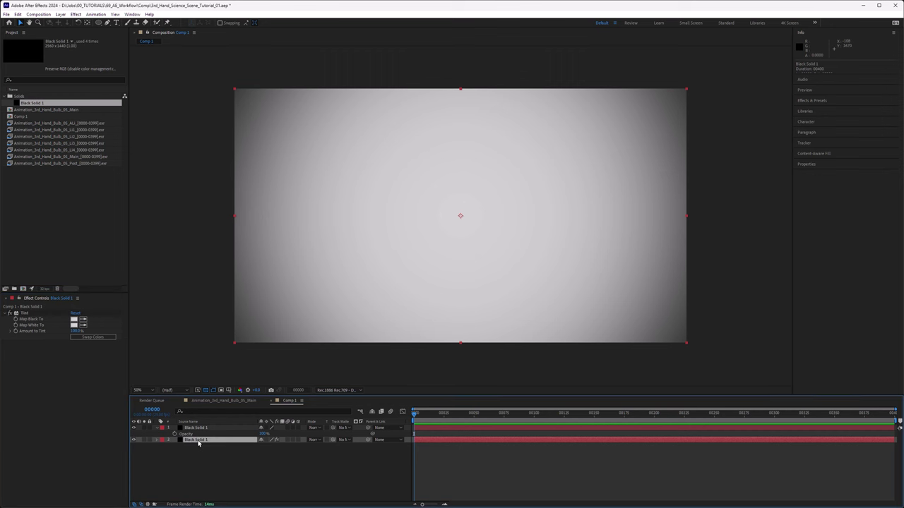
pyautogui.press('Return')
pyautogui.write('White')
pyautogui.press('Return')
# - Raise the Vignette's Mask Feather to 7500 pixels and preview the softened edges
pyautogui.click(192, 430)
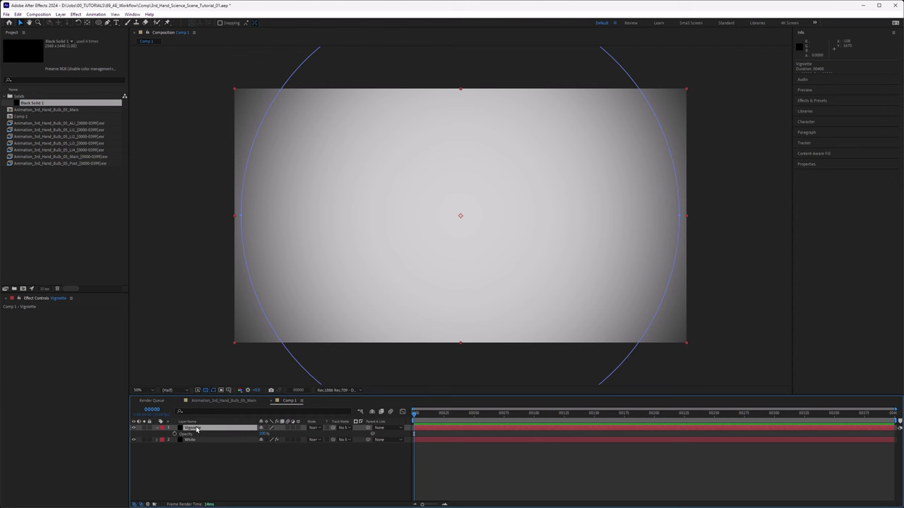
pyautogui.press('t')
pyautogui.press('m')
pyautogui.press('m')
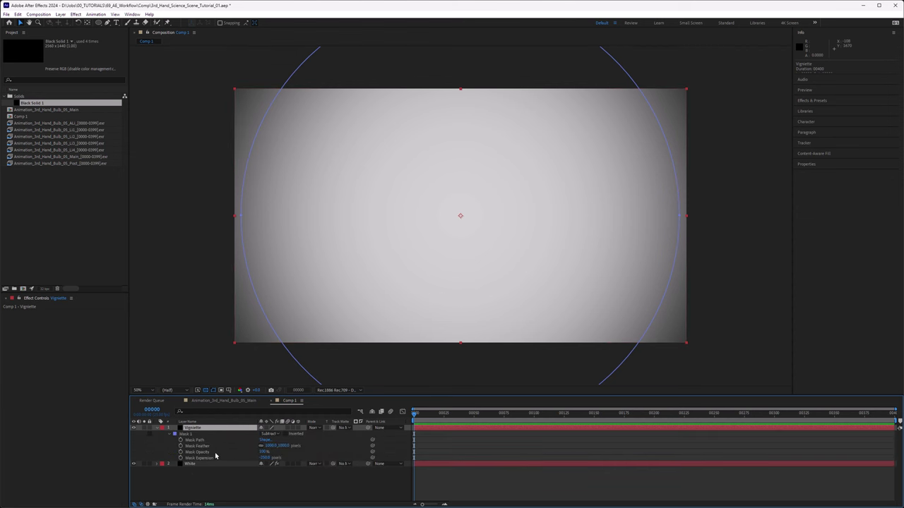
pyautogui.click(271, 446)
pyautogui.write('7500')
pyautogui.press('Return')
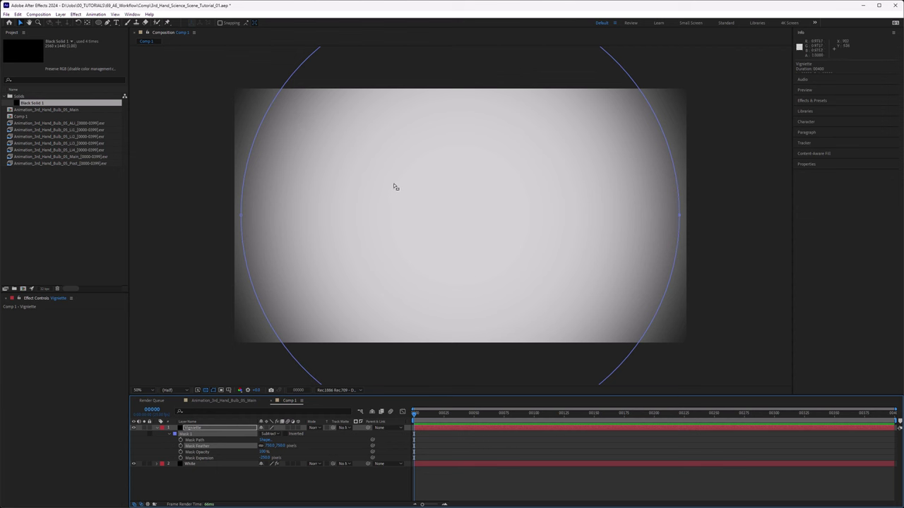
pyautogui.click(246, 430)
pyautogui.click(241, 485)
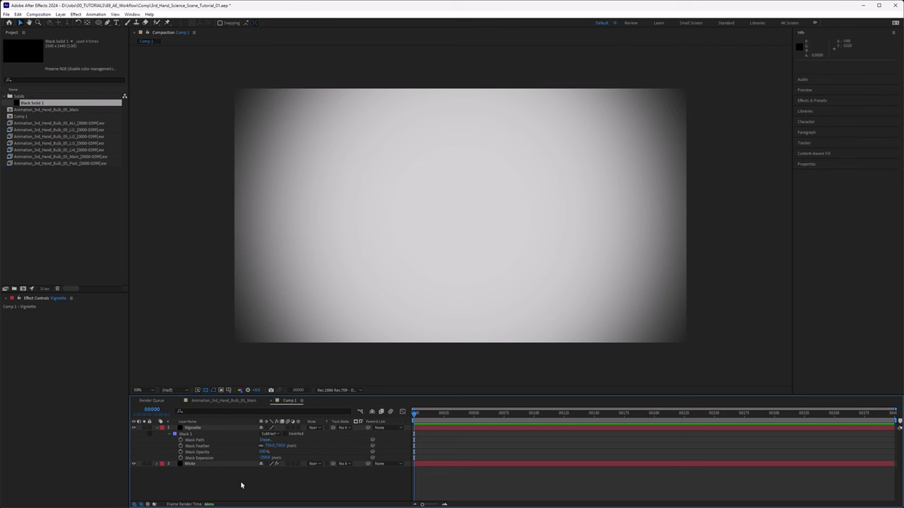
pyautogui.press('u')
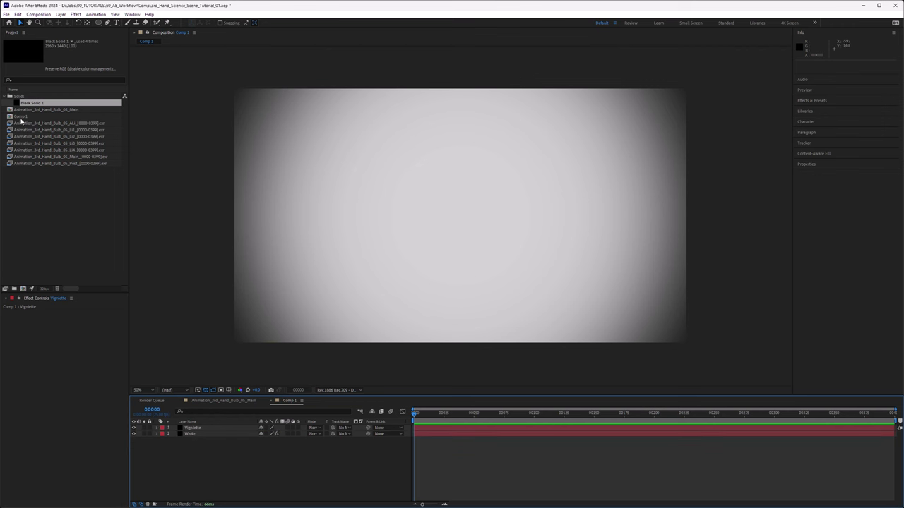
# - Back in the main comp, rename Comp 1 to 'Edgeblur' in the Project panel
pyautogui.click(240, 401)
pyautogui.moveTo(290, 407); pyautogui.dragTo(275, 407)
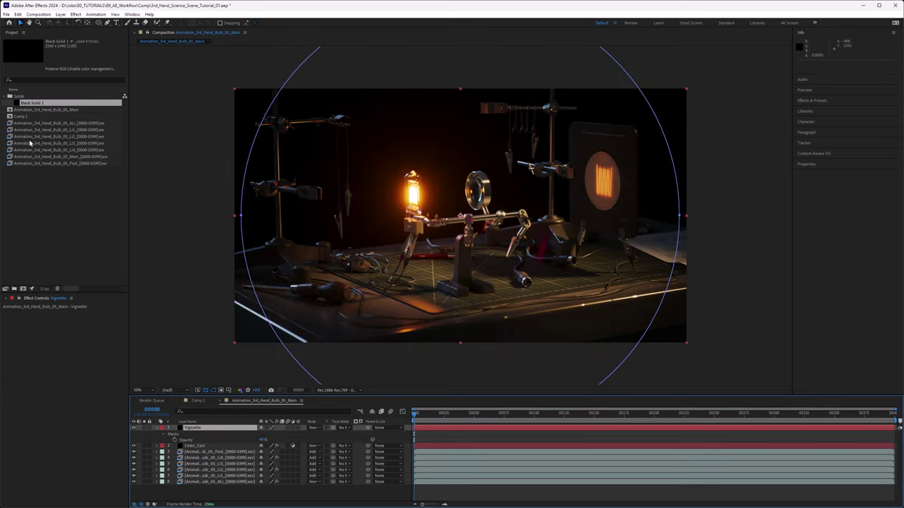
pyautogui.click(21, 118)
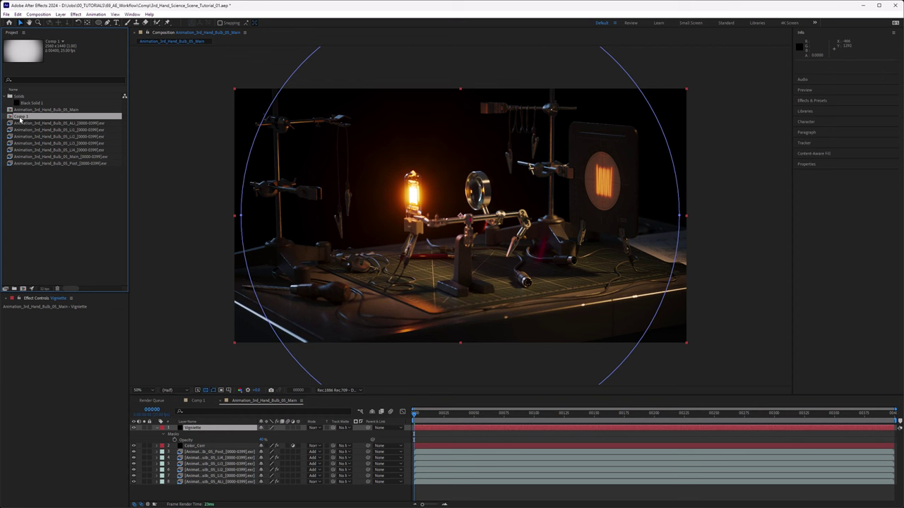
pyautogui.press('Return')
pyautogui.write('Edgeblur')
pyautogui.press('Return')
# - Place Edgeblur at the bottom of the main comp and add Black Solid 1 beneath Vignette
pyautogui.moveTo(20, 119); pyautogui.dragTo(203, 489)
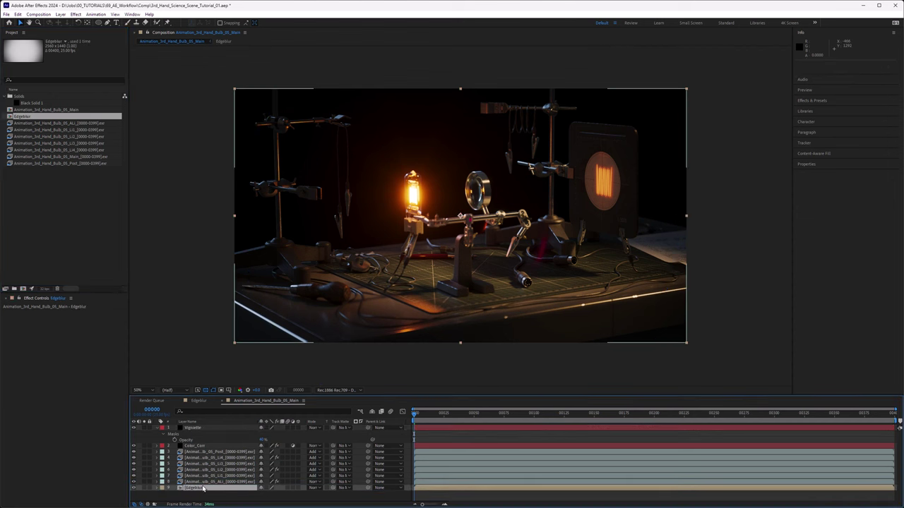
pyautogui.click(167, 493)
pyautogui.moveTo(23, 103); pyautogui.dragTo(198, 449)
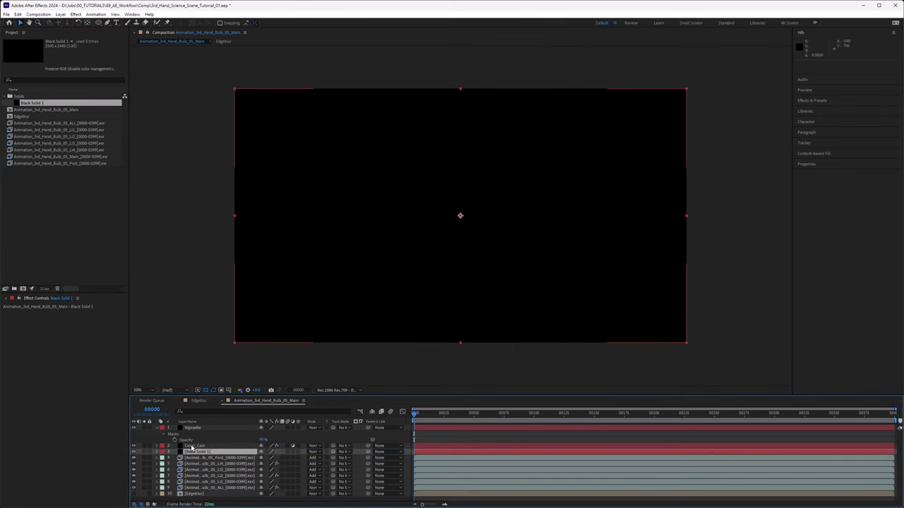
# - Make the black solid an adjustment layer and rename it Edgeblur
pyautogui.click(293, 452)
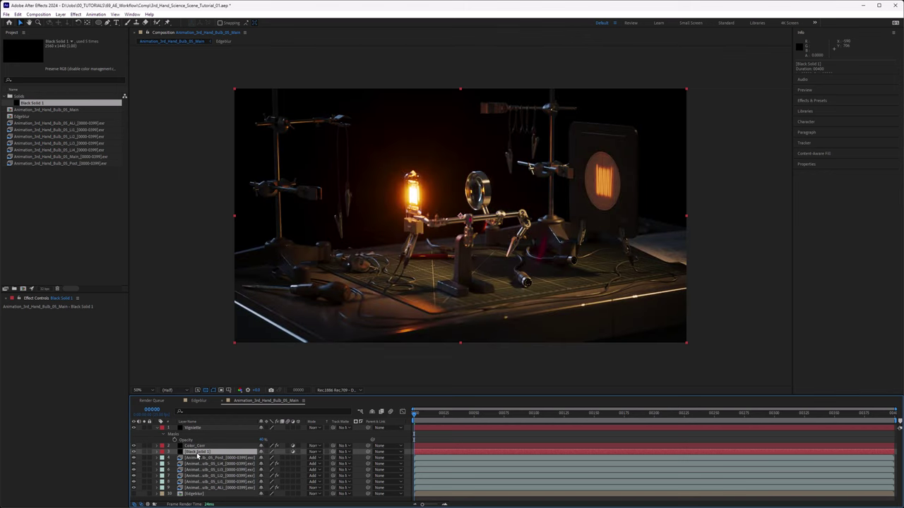
pyautogui.write('Edgeblur')
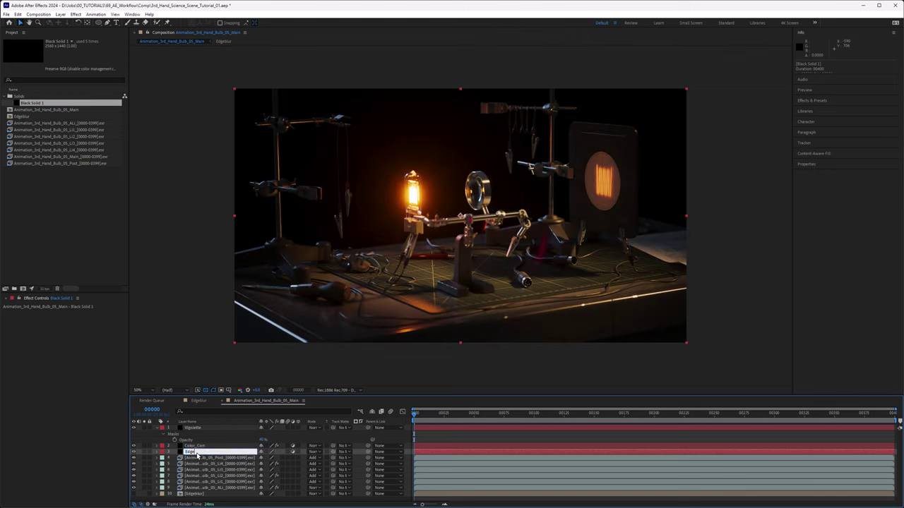
pyautogui.press('Return')
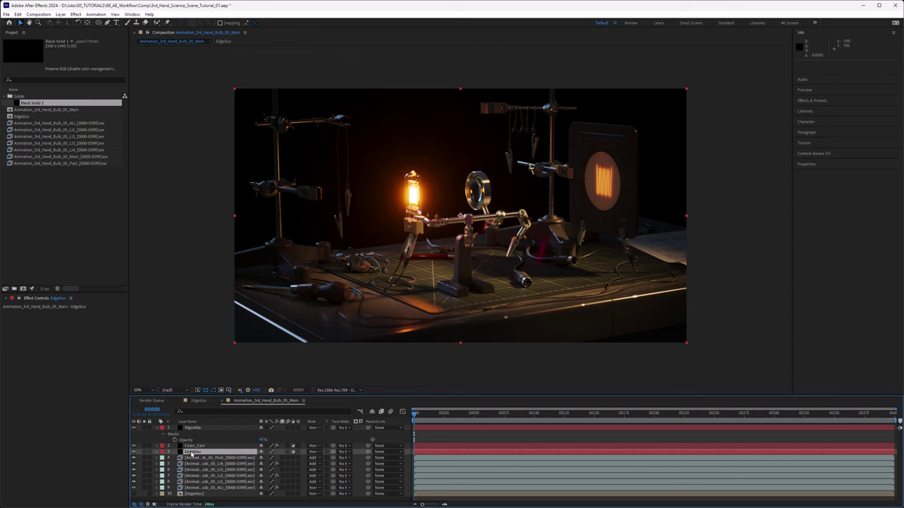
# - Apply Camera Lens Blur with its Blur Map Layer set to 10. Edgeblur
pyautogui.hotkey('ctrl', 'space')
pyautogui.write('lens')
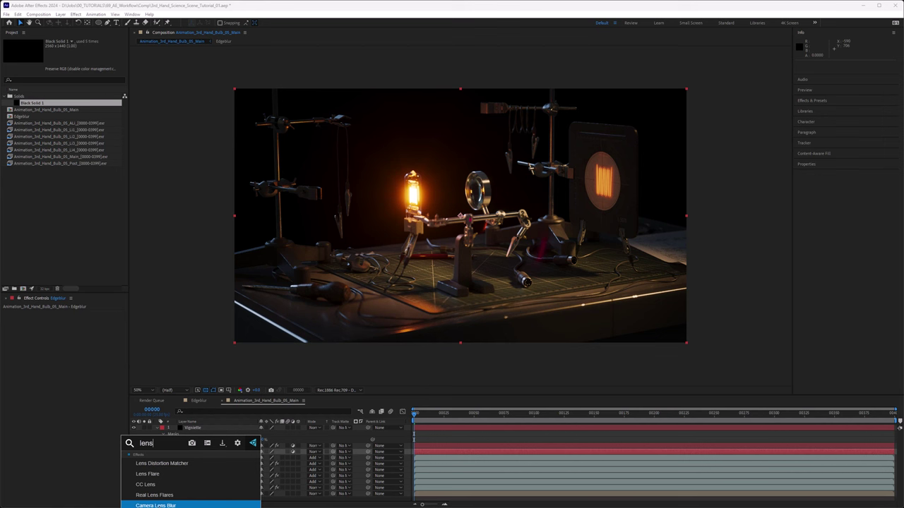
pyautogui.click(155, 505)
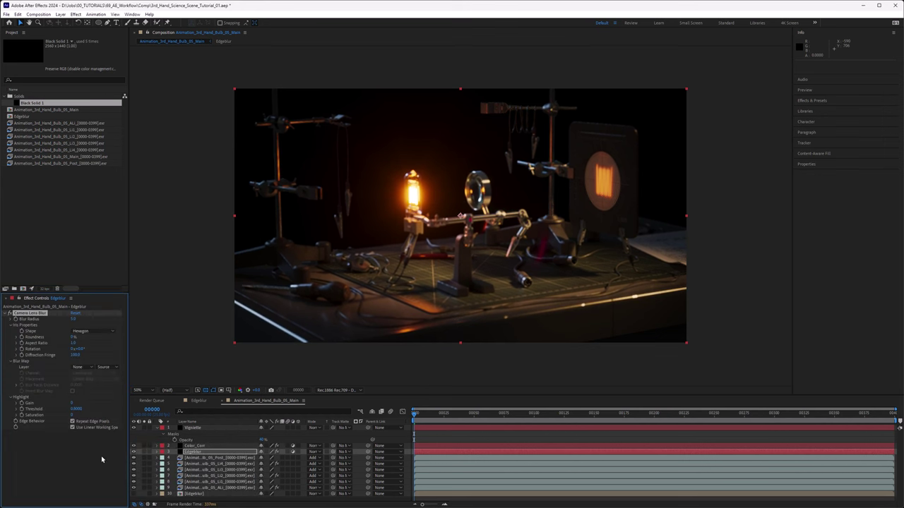
pyautogui.click(77, 368)
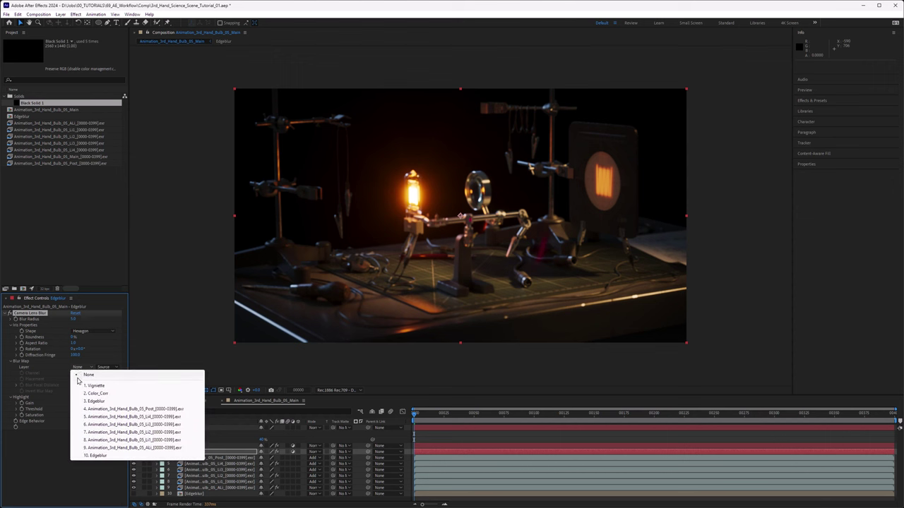
pyautogui.click(98, 455)
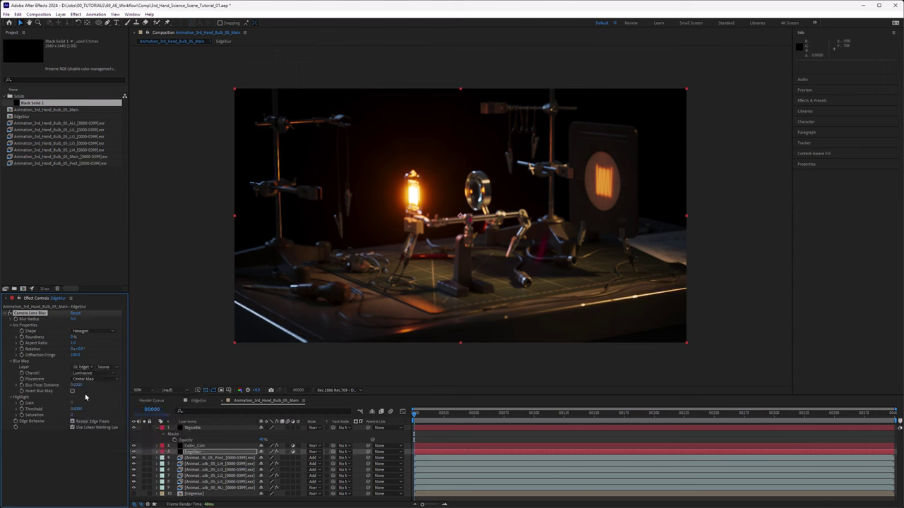
# - Turn on Invert Blur Map and settle the Camera Lens Blur radius at 7.5, down from 41
pyautogui.moveTo(74, 319); pyautogui.dragTo(92, 319)
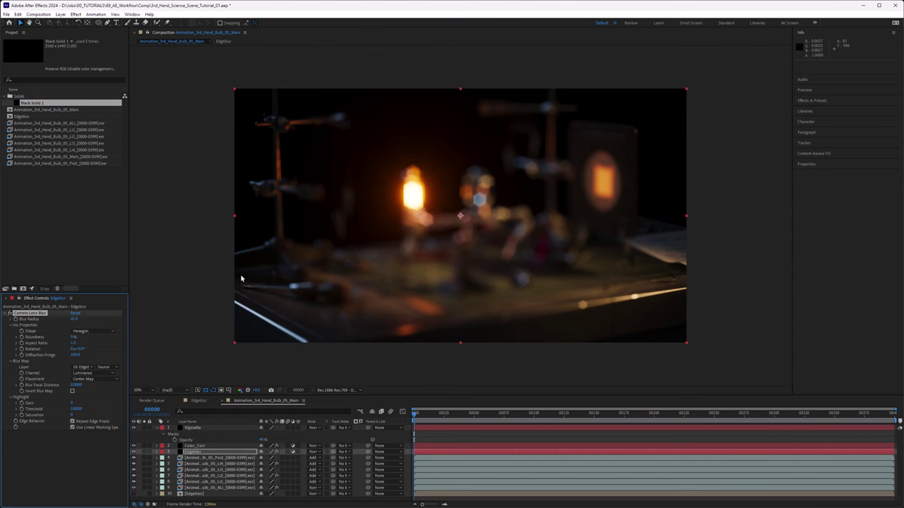
pyautogui.click(73, 391)
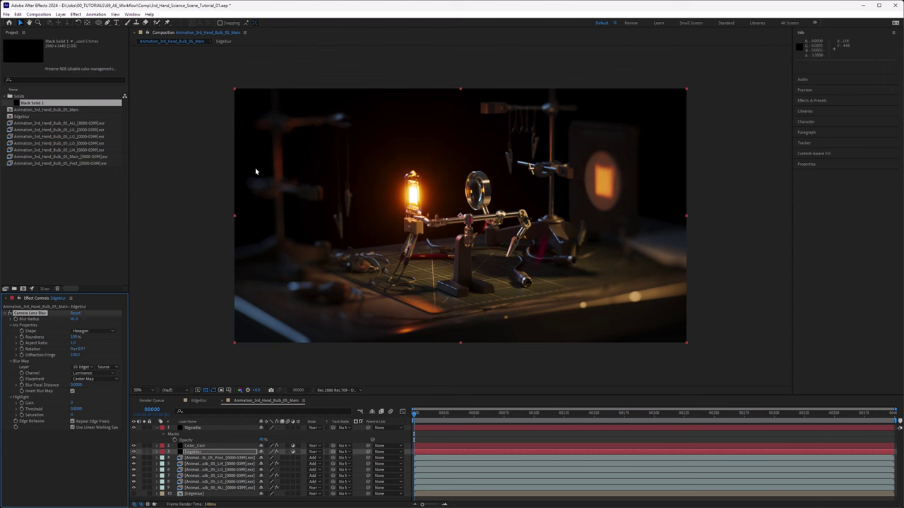
pyautogui.click(75, 319)
pyautogui.write('5')
pyautogui.press('Return')
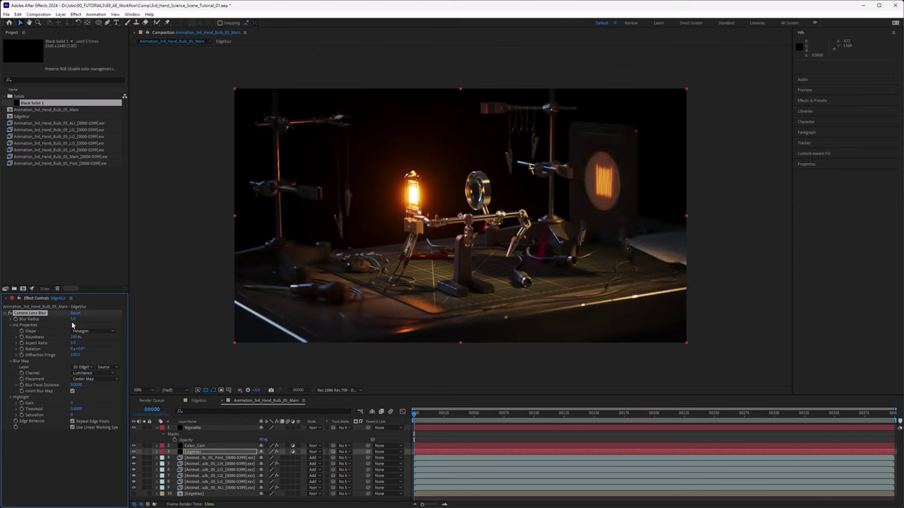
pyautogui.click(74, 319)
pyautogui.write('7.5')
pyautogui.press('Return')
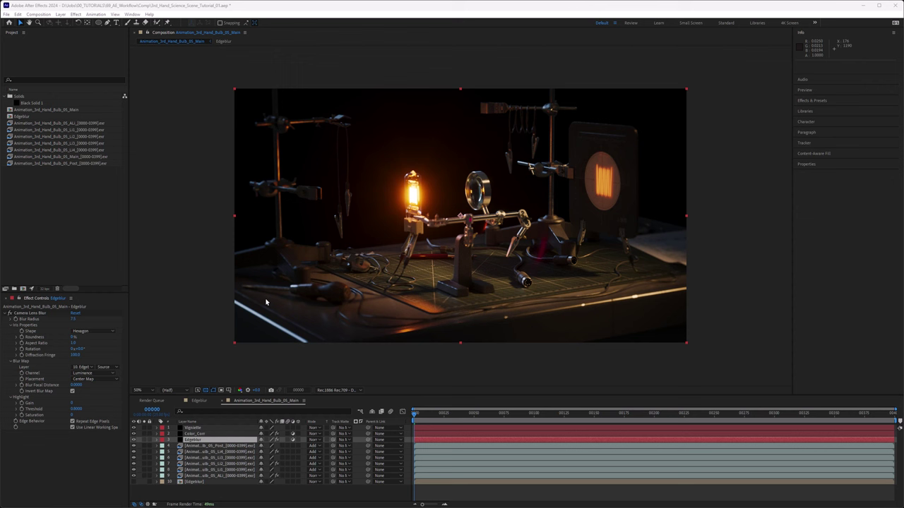
# - Rename the main comp to Animation_3rd_Hand_Bulb_01 by deleting its Main suffix
pyautogui.click(26, 111)
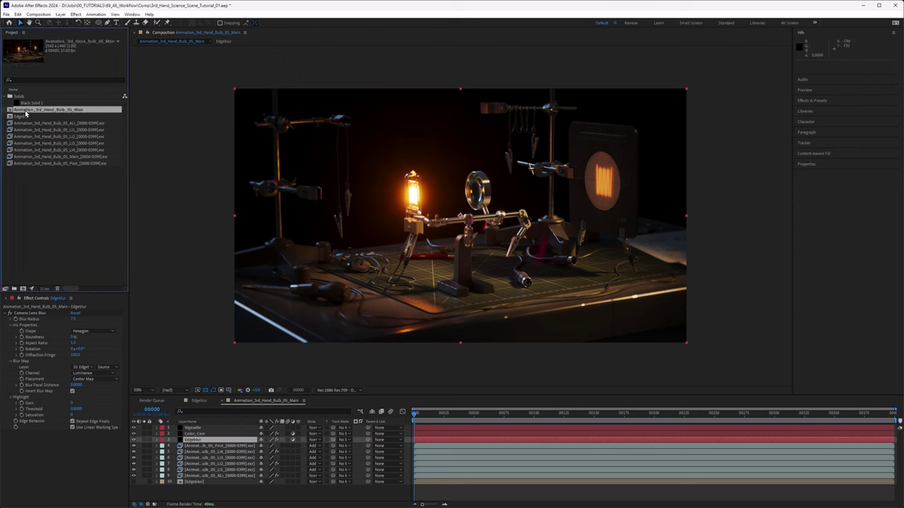
pyautogui.press('Return')
pyautogui.press('End')
pyautogui.hotkey('shift', 'Left')
pyautogui.hotkey('shift', 'Left')
pyautogui.hotkey('shift', 'Left')
pyautogui.hotkey('shift', 'Left')
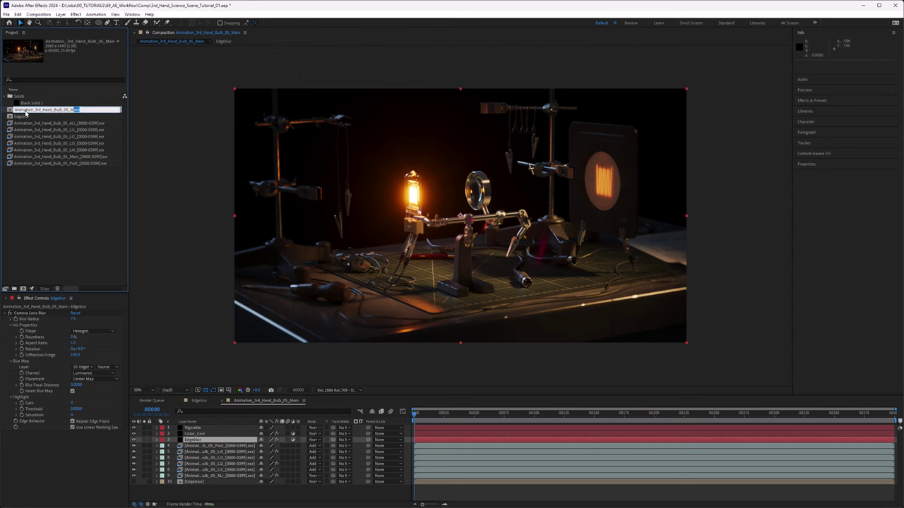
pyautogui.press('BackSpace')
pyautogui.press('Return')
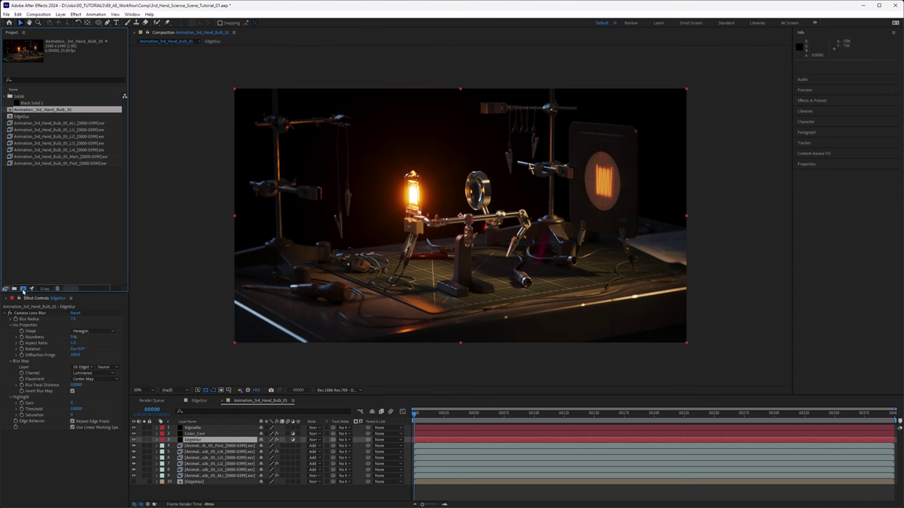
# - Nest it in a new comp, Animation_3rd_Hand_Bulb_02, and check the nested layers
pyautogui.moveTo(23, 290); pyautogui.dragTo(23, 290)
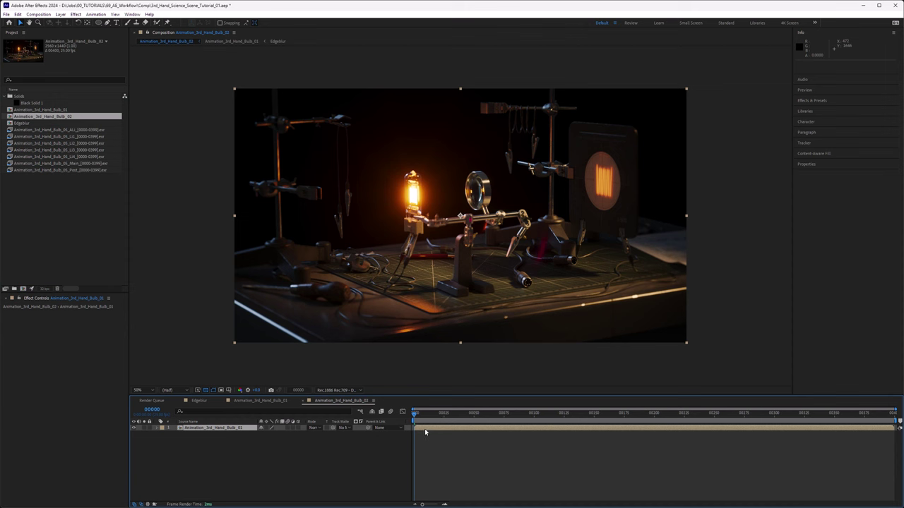
pyautogui.doubleClick(425, 429)
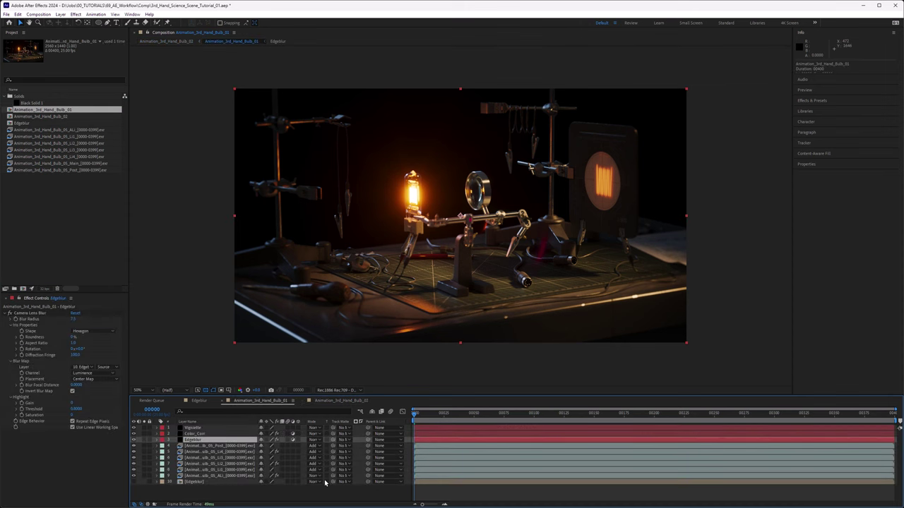
pyautogui.click(336, 401)
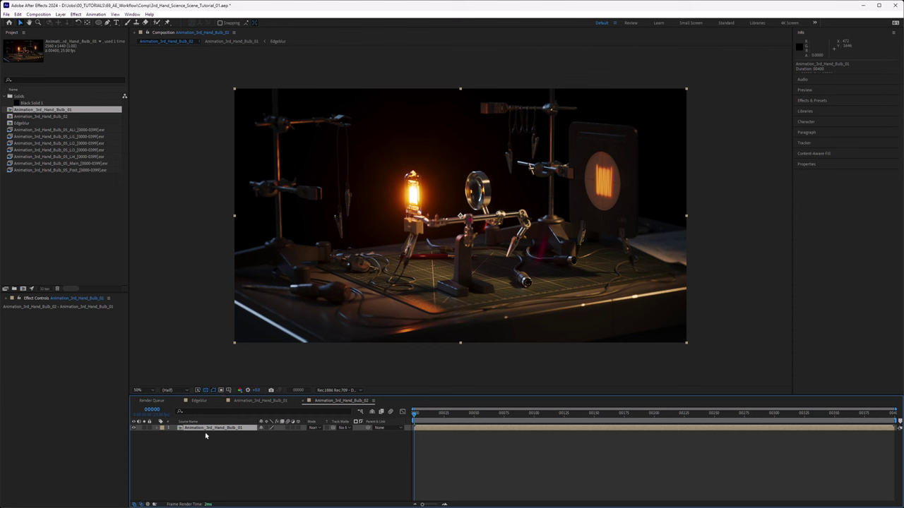
# - Apply Shift Channels to the nested layer and duplicate it into three copies
pyautogui.hotkey('ctrl', 'space')
pyautogui.write('s')
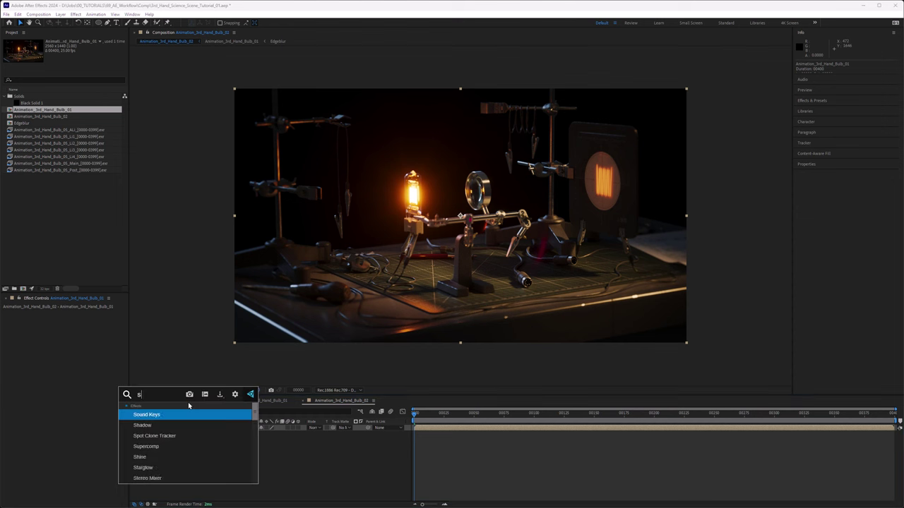
pyautogui.write('hif')
pyautogui.click(168, 415)
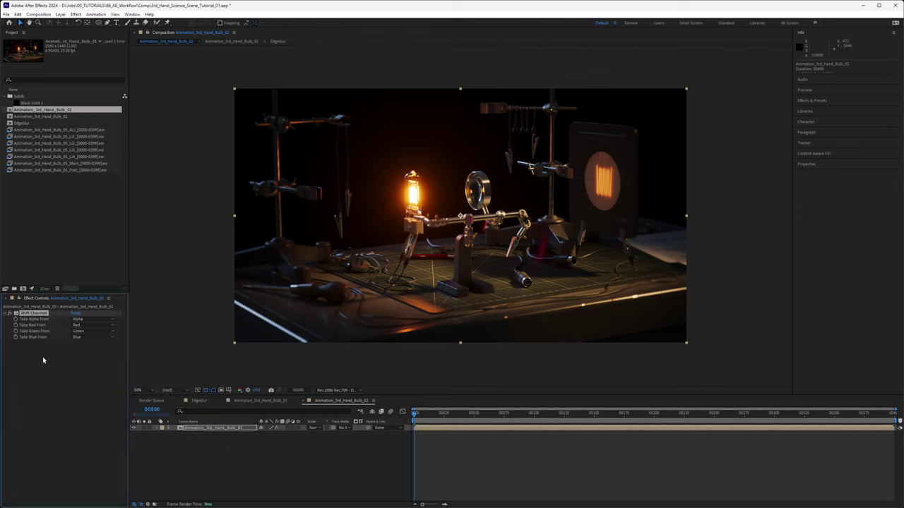
pyautogui.click(198, 434)
pyautogui.click(196, 430)
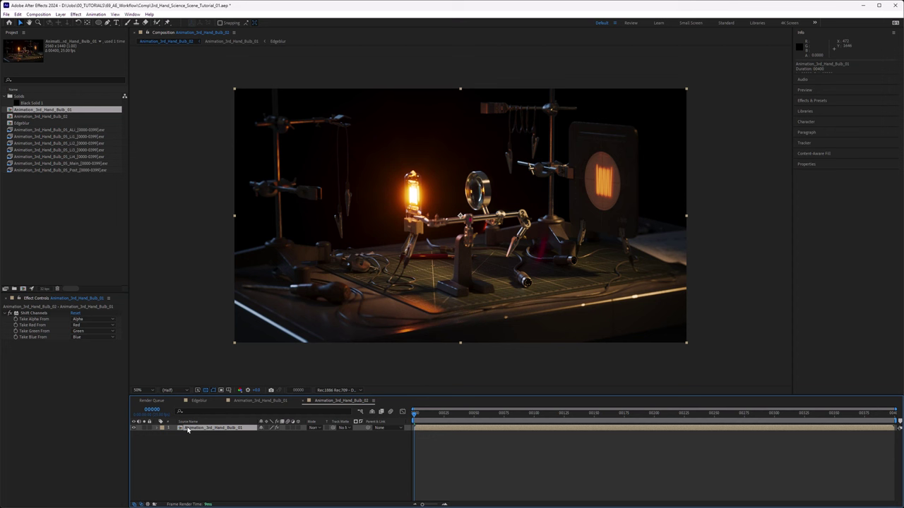
pyautogui.hotkey('ctrl', 'd')
pyautogui.hotkey('ctrl', 'd')
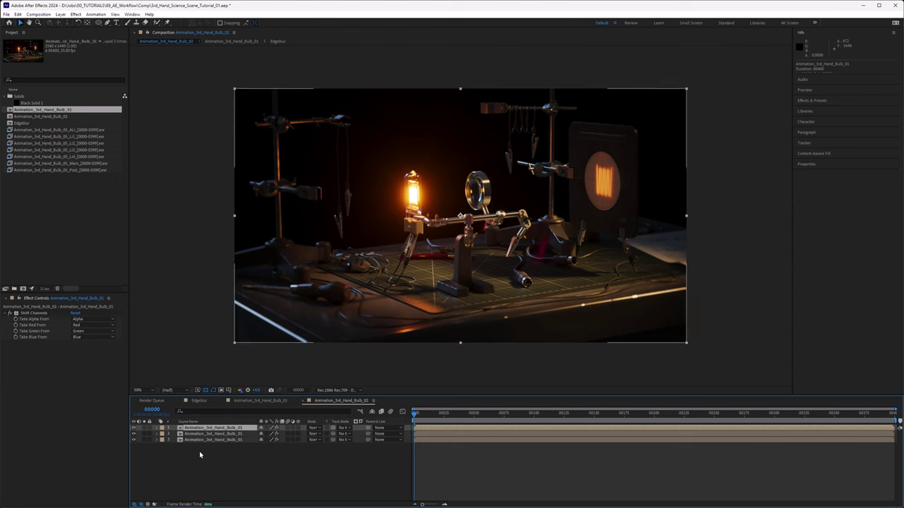
# - Isolate red on the top copy by setting green and blue Full Off, then hide it
pyautogui.click(220, 435)
pyautogui.click(222, 440)
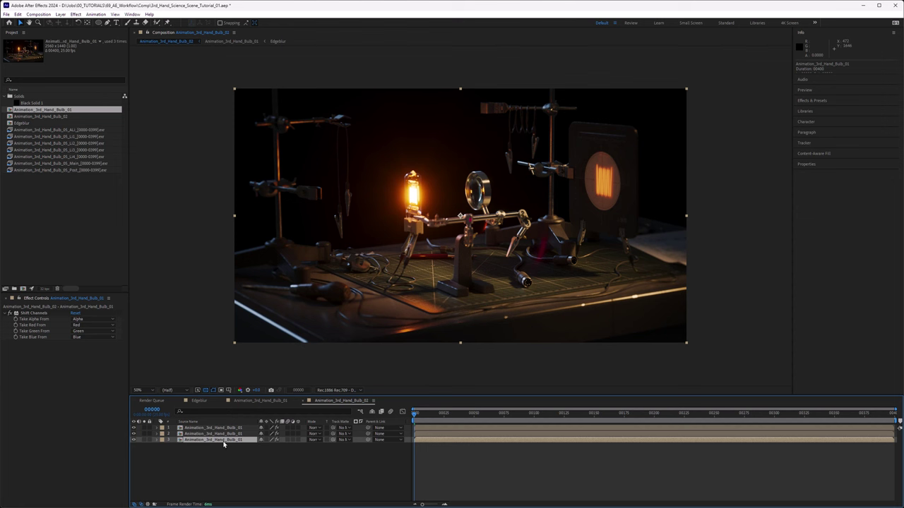
pyautogui.click(222, 428)
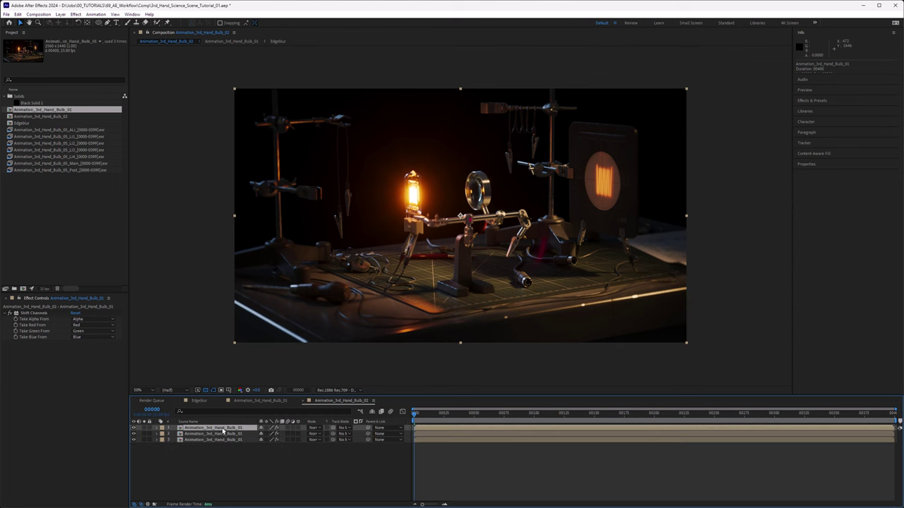
pyautogui.click(92, 331)
pyautogui.click(90, 407)
pyautogui.click(78, 337)
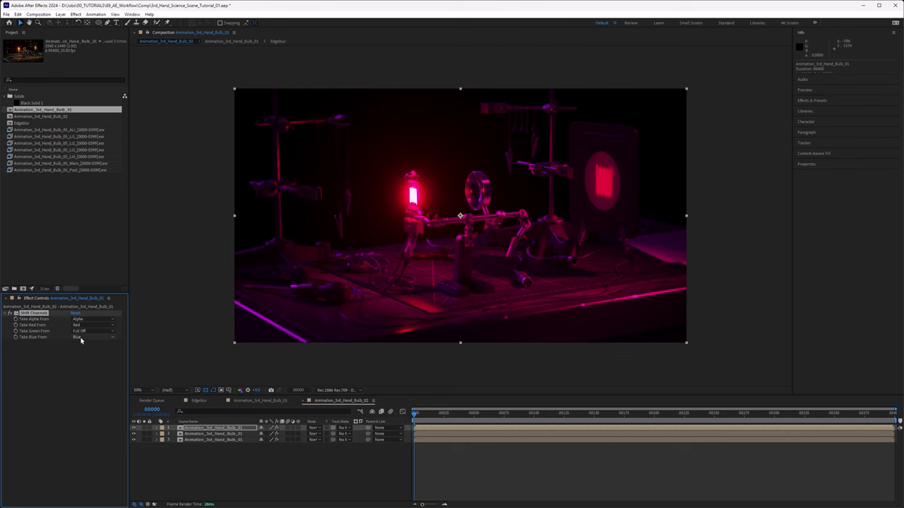
pyautogui.click(93, 414)
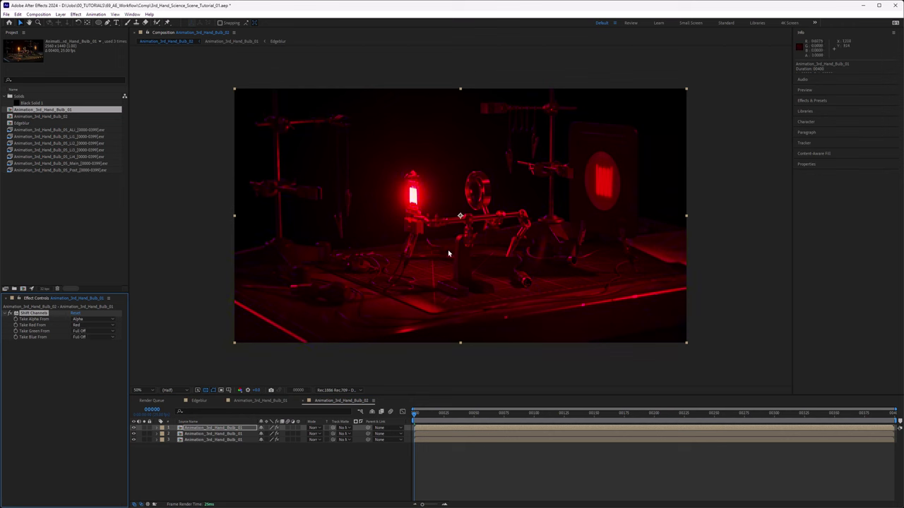
pyautogui.click(133, 427)
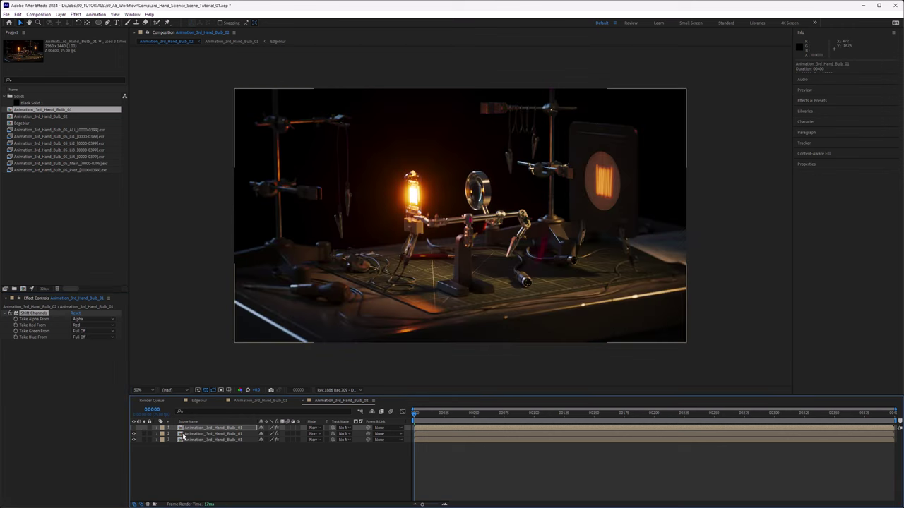
# - Isolate green on the second copy with red and blue Full Off, then hide it
pyautogui.click(91, 325)
pyautogui.click(91, 402)
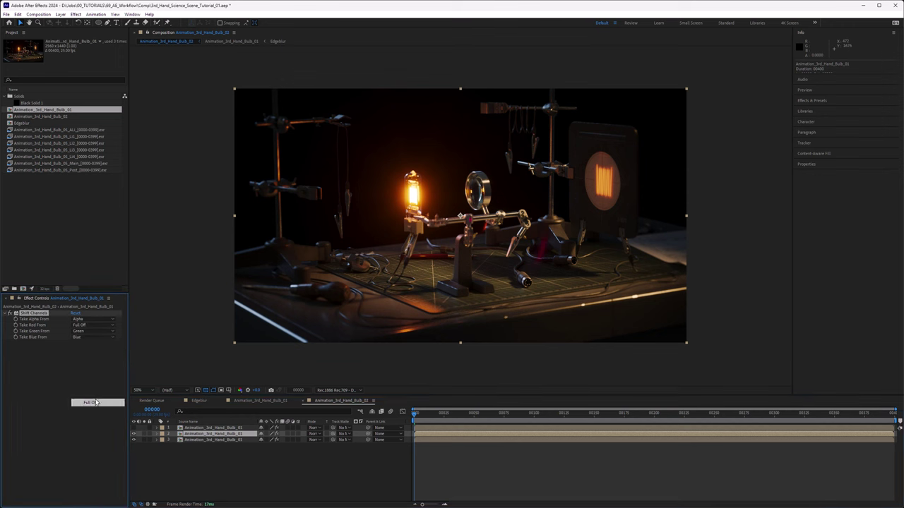
pyautogui.click(86, 337)
pyautogui.click(99, 415)
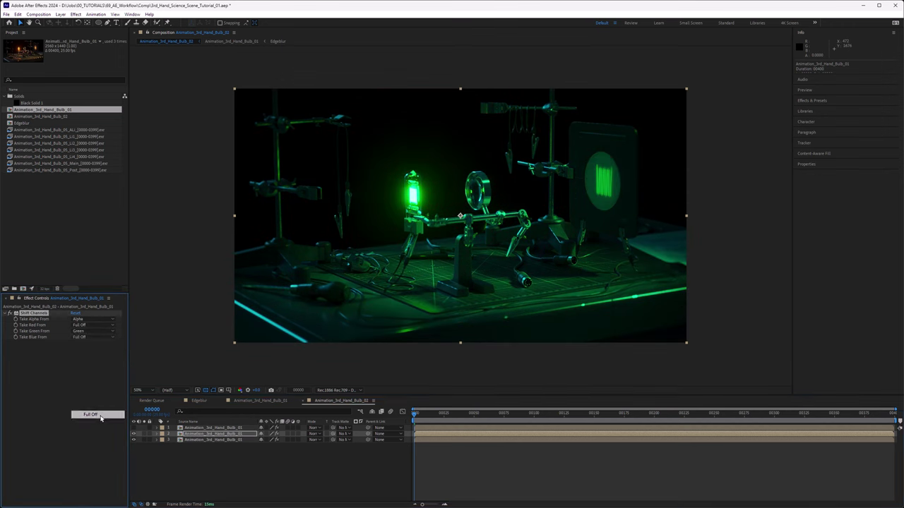
pyautogui.click(133, 433)
# - Isolate blue on the third copy with red and green Full Off, and unhide the red copy
pyautogui.click(206, 440)
pyautogui.click(79, 324)
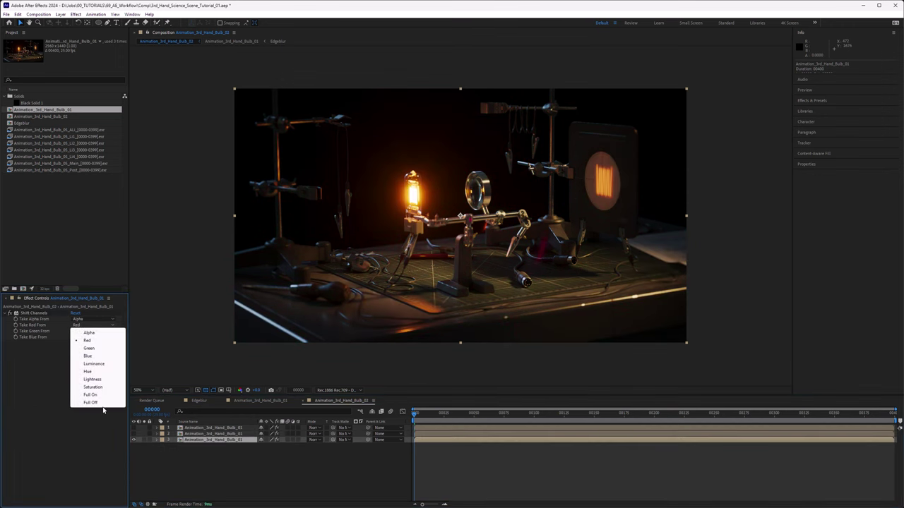
pyautogui.click(101, 403)
pyautogui.click(88, 331)
pyautogui.click(110, 410)
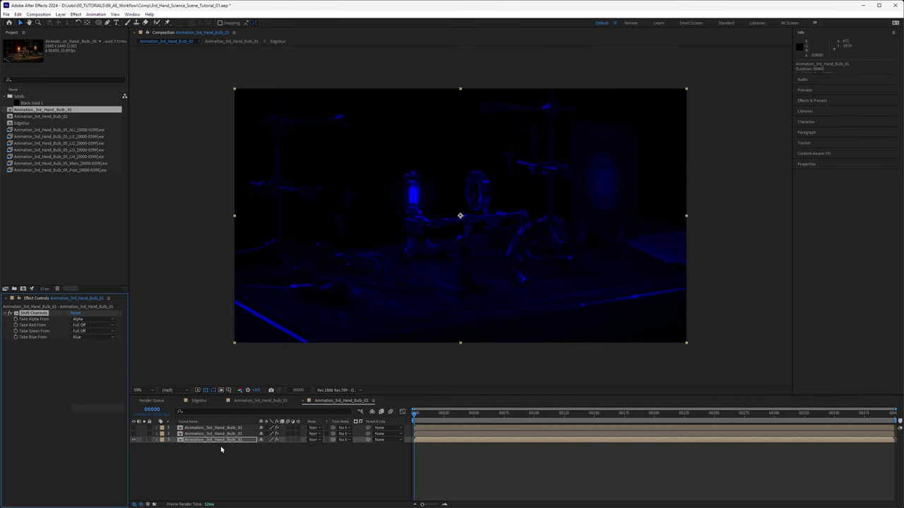
pyautogui.click(133, 429)
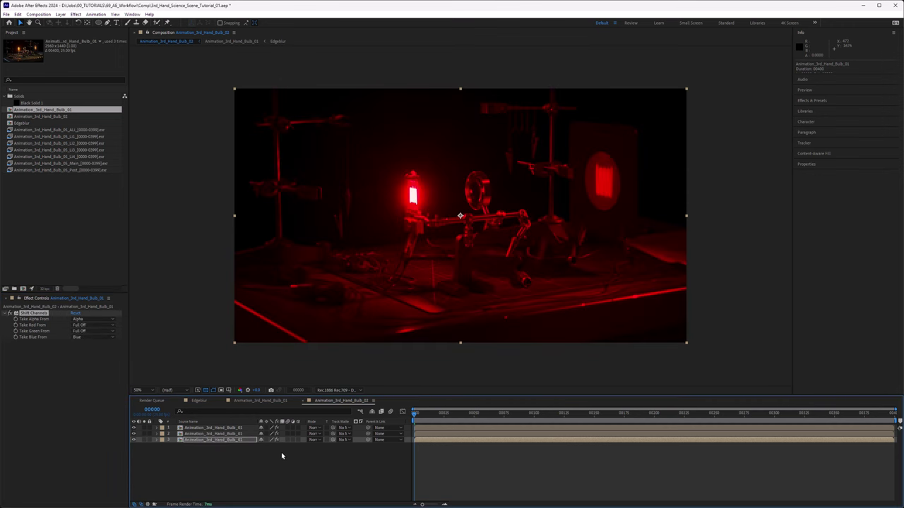
# - Set the top two copies' blend mode to Add
pyautogui.click(313, 428)
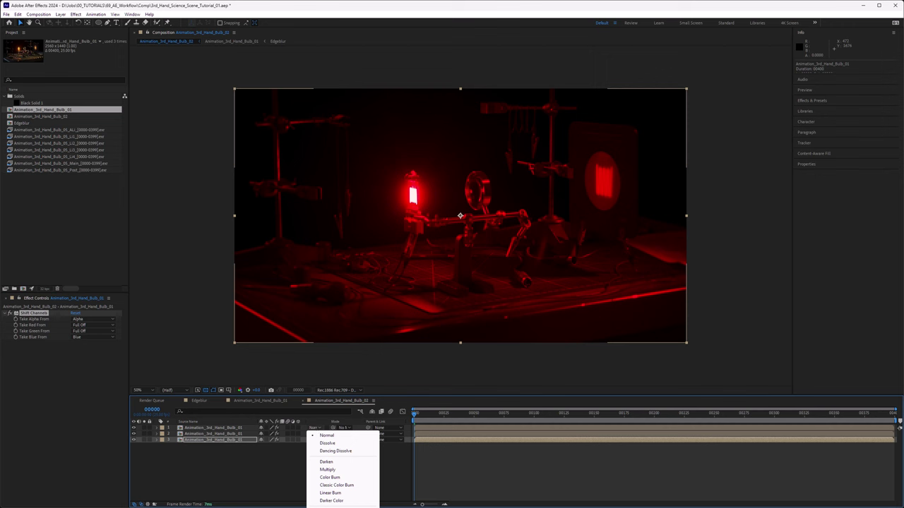
pyautogui.click(328, 502)
pyautogui.click(314, 433)
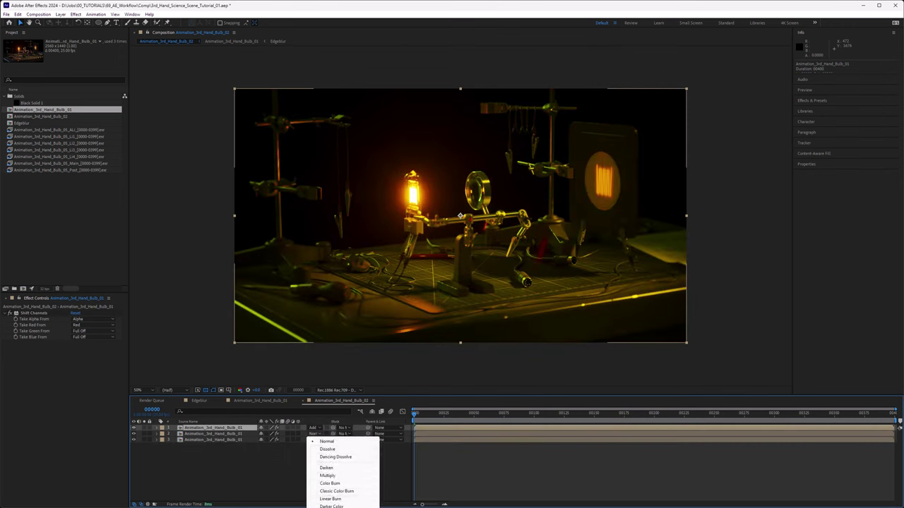
pyautogui.click(329, 491)
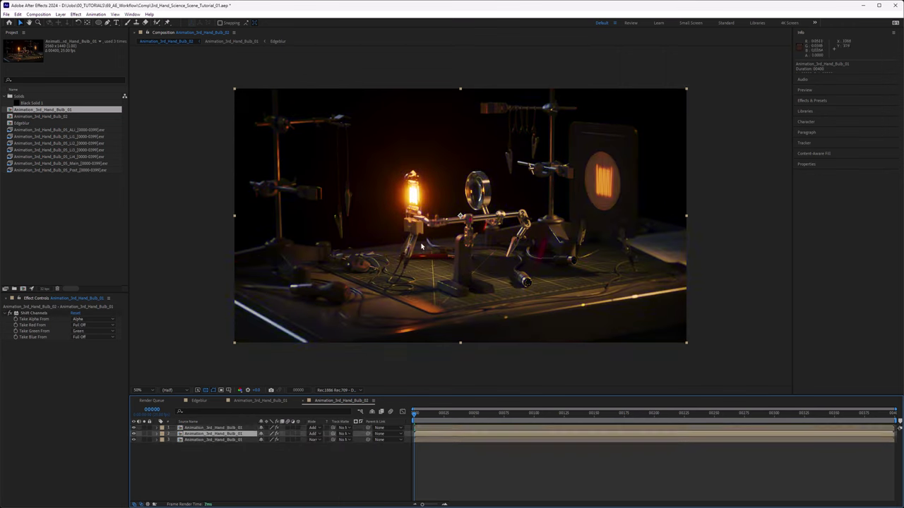
pyautogui.scroll(4, 399, 245)
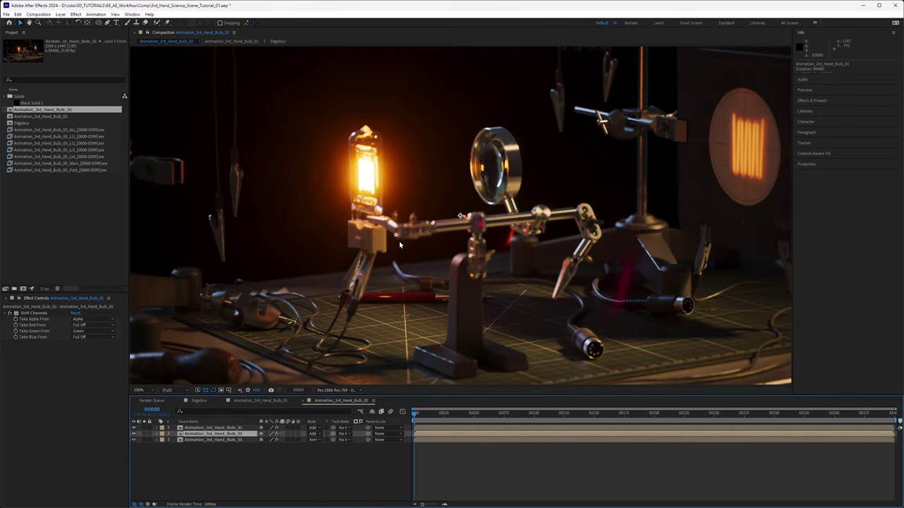
pyautogui.moveTo(416, 244); pyautogui.dragTo(385, 194)
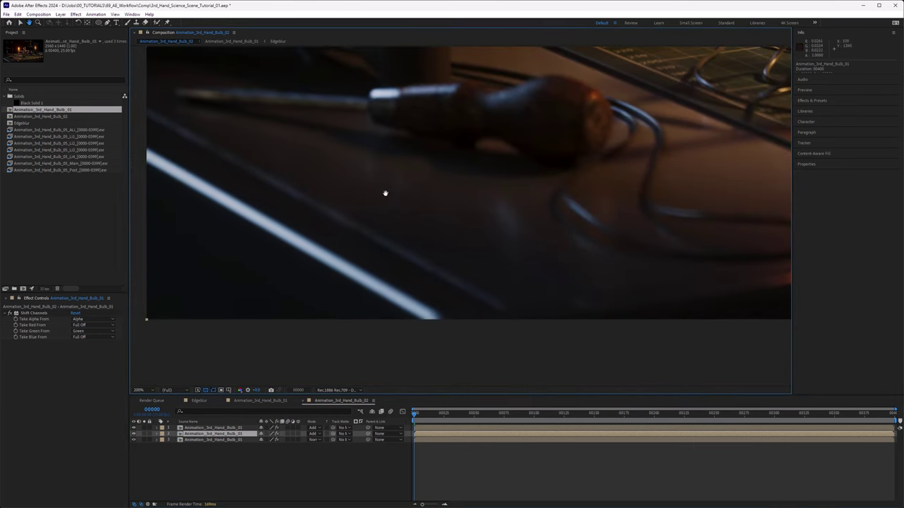
# - Scale the blue-only bottom copy to about 100.4% after undoing a 99.5% try
pyautogui.click(198, 439)
pyautogui.press('s')
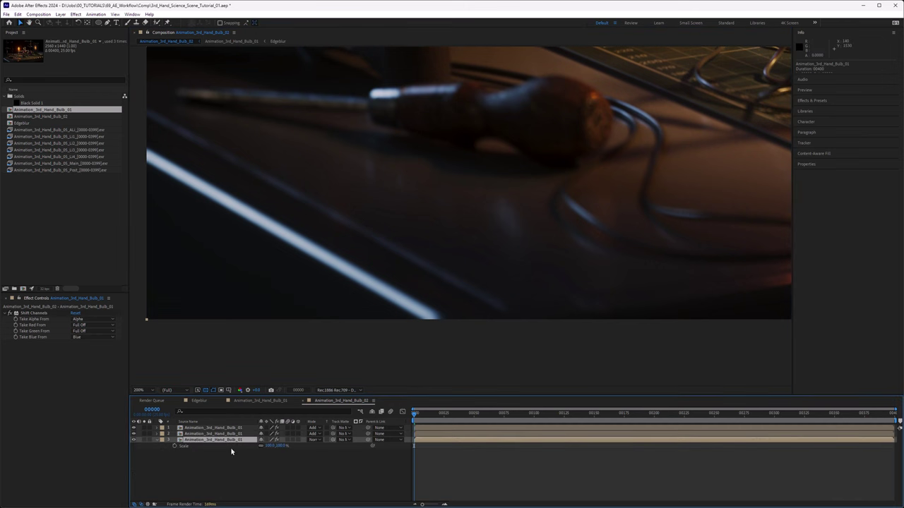
pyautogui.click(270, 446)
pyautogui.write('99.5')
pyautogui.press('Return')
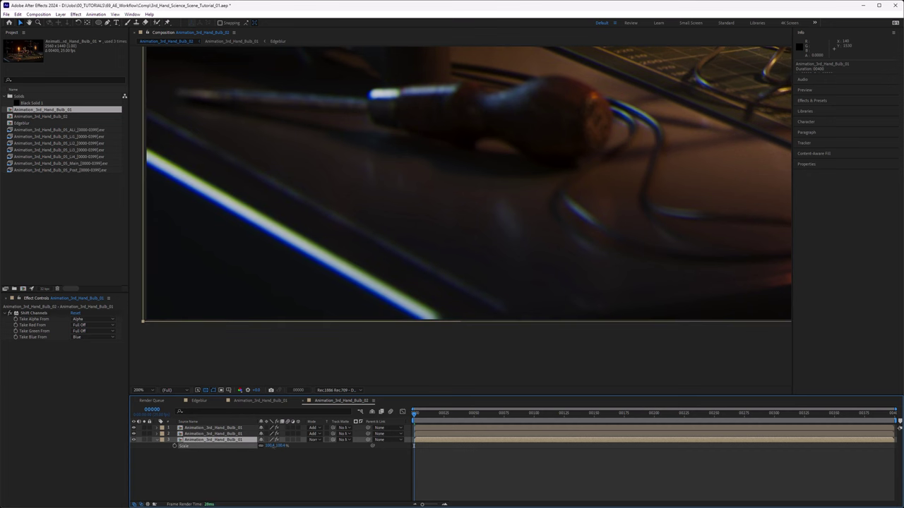
pyautogui.hotkey('ctrl', 'z')
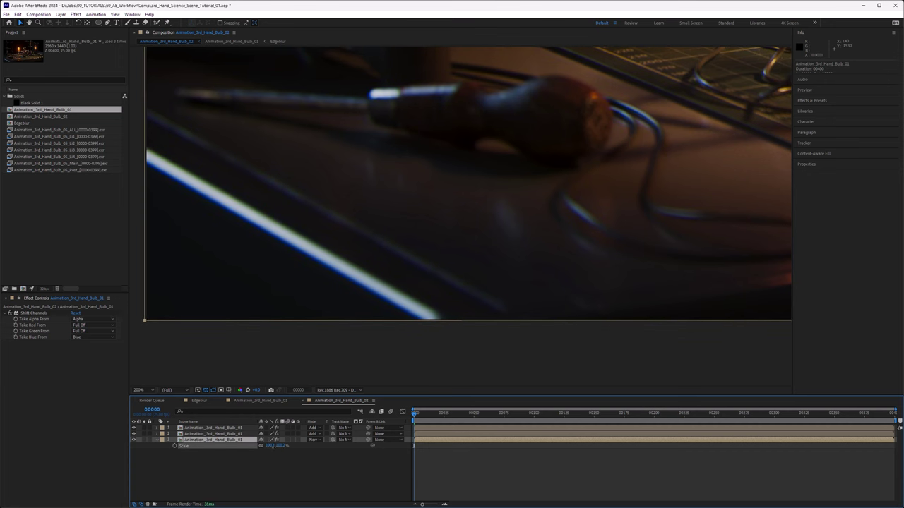
pyautogui.moveTo(269, 447); pyautogui.dragTo(271, 446)
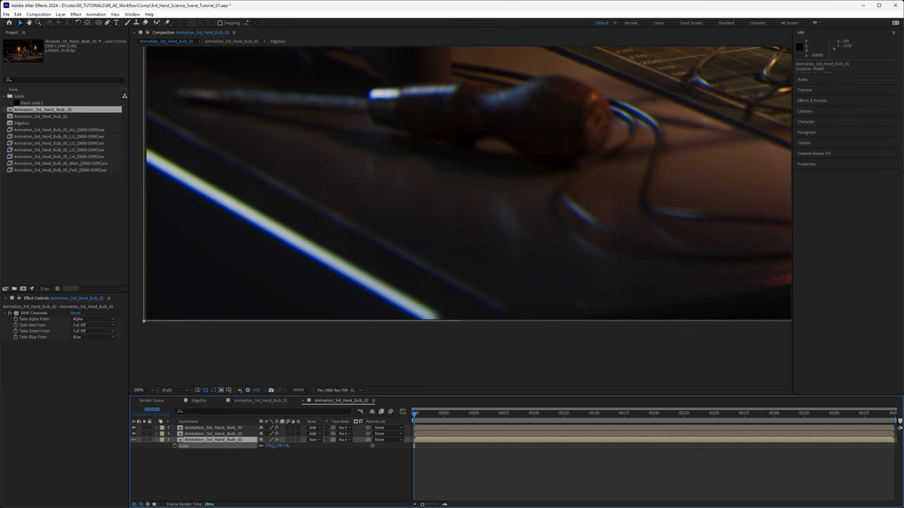
# - Pan the magnified view to the hanging clips and select green-channel layer 2
pyautogui.scroll(-4, 508, 250)
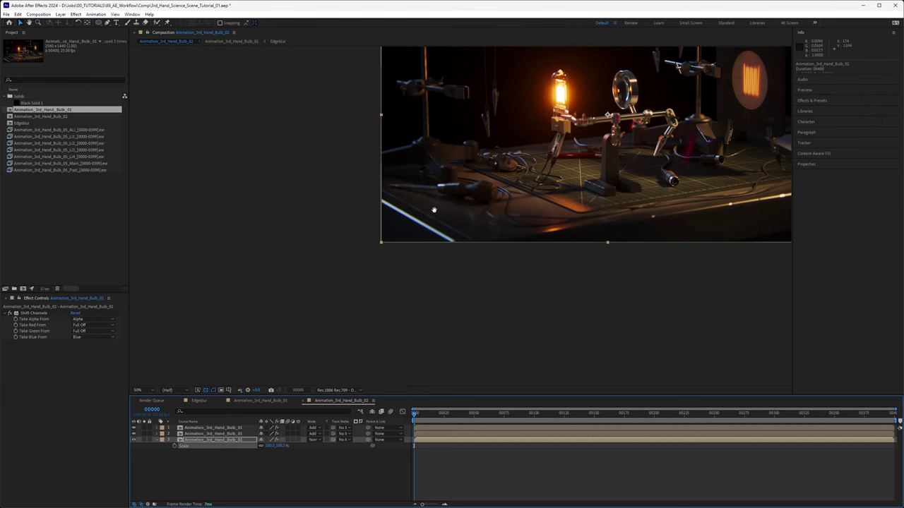
pyautogui.moveTo(473, 176); pyautogui.dragTo(297, 271)
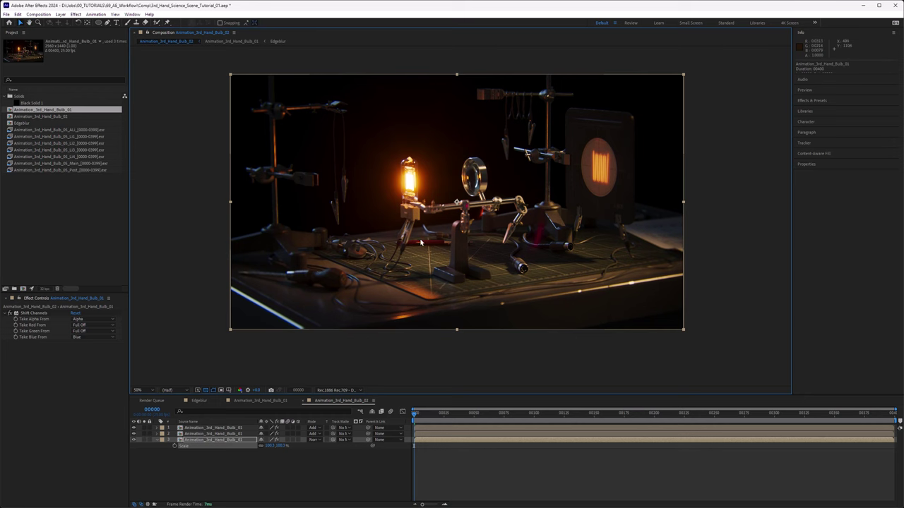
pyautogui.scroll(3, 429, 210)
pyautogui.hscroll(15, 448, 282)
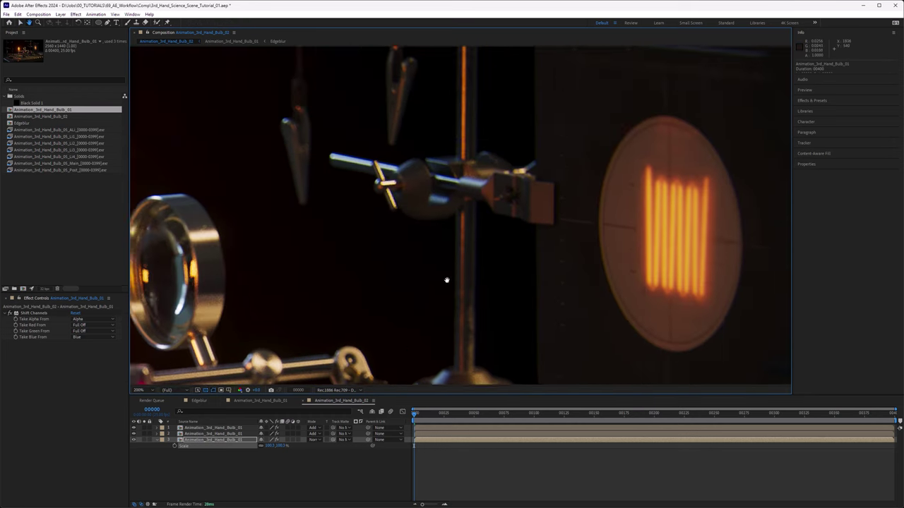
pyautogui.press('v')
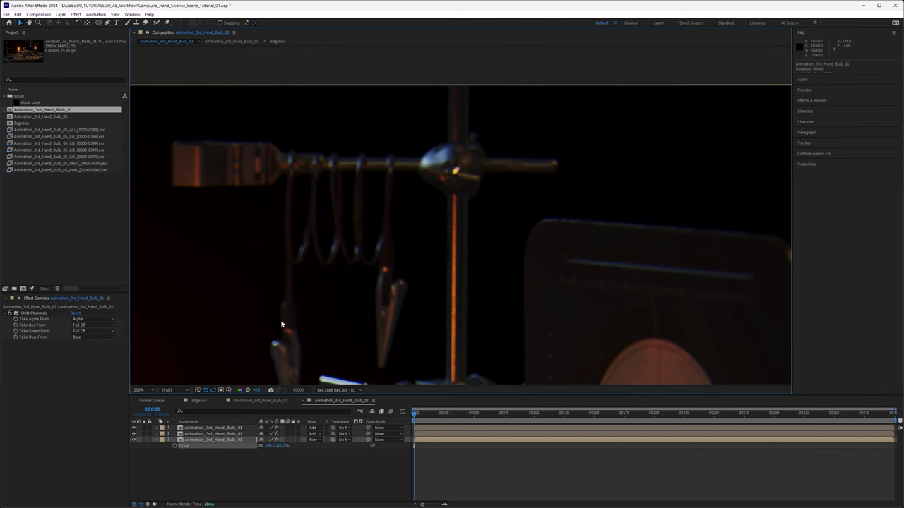
pyautogui.moveTo(280, 333); pyautogui.dragTo(339, 248)
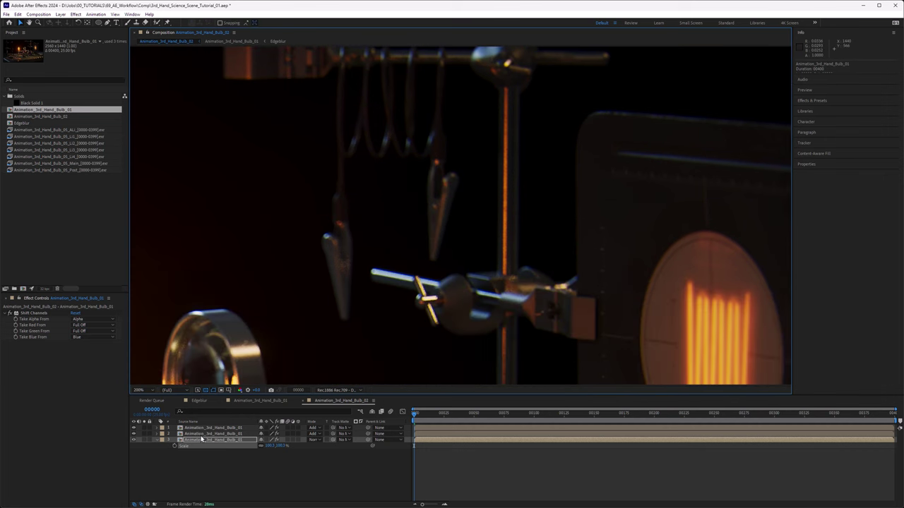
pyautogui.click(199, 434)
# - Test layer 2's Scale at 101.2, scrubbing slightly lower and checking the frame edges
pyautogui.press('s')
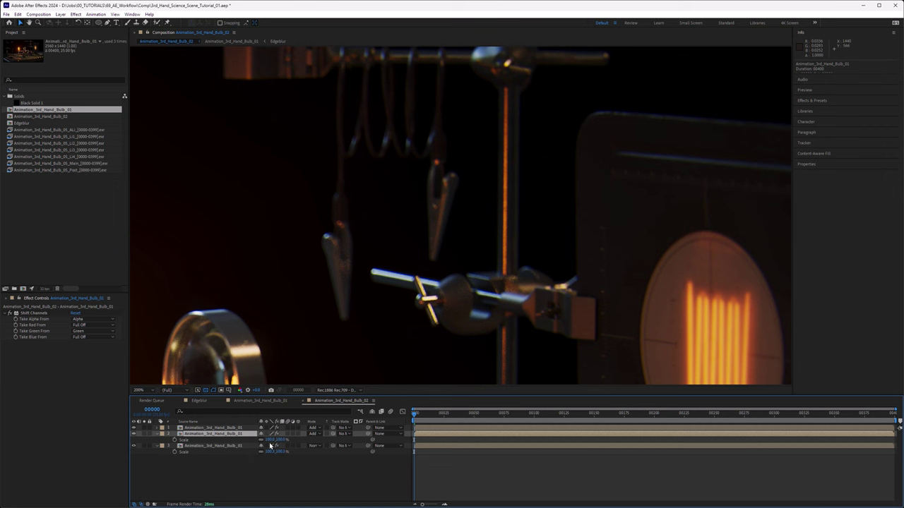
pyautogui.click(268, 440)
pyautogui.write('101.2')
pyautogui.press('Return')
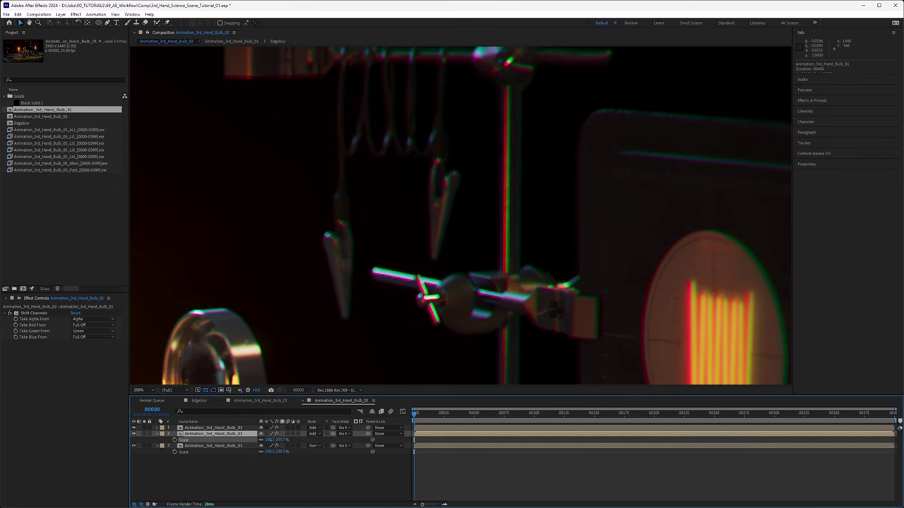
pyautogui.moveTo(269, 440); pyautogui.dragTo(264, 440)
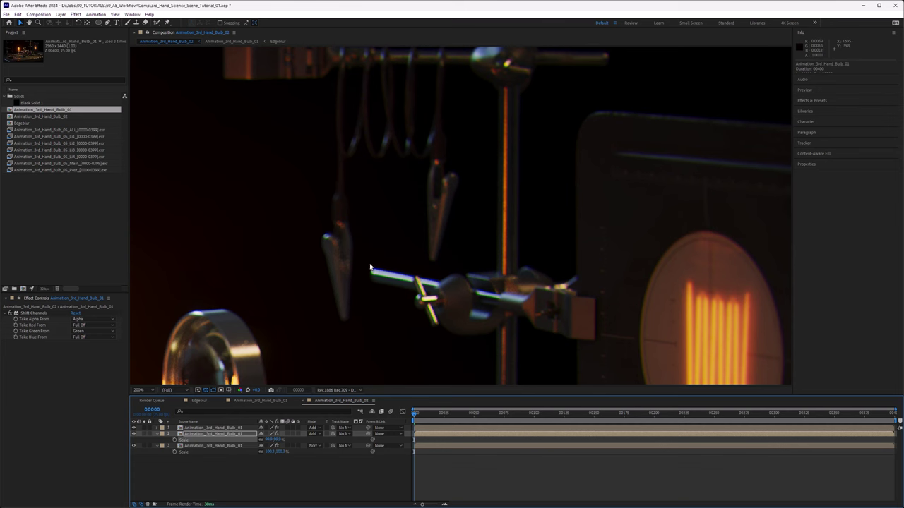
pyautogui.moveTo(319, 307); pyautogui.dragTo(453, 256)
pyautogui.press('v')
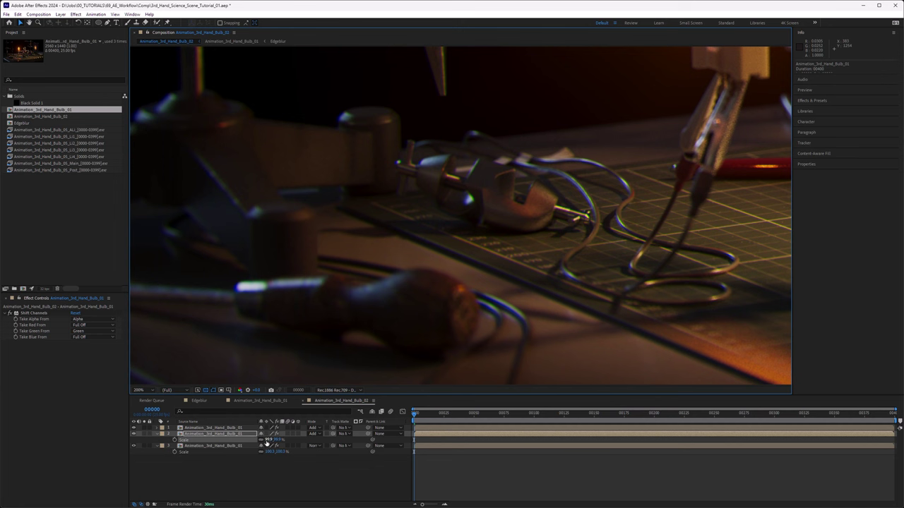
pyautogui.moveTo(181, 296); pyautogui.dragTo(308, 190)
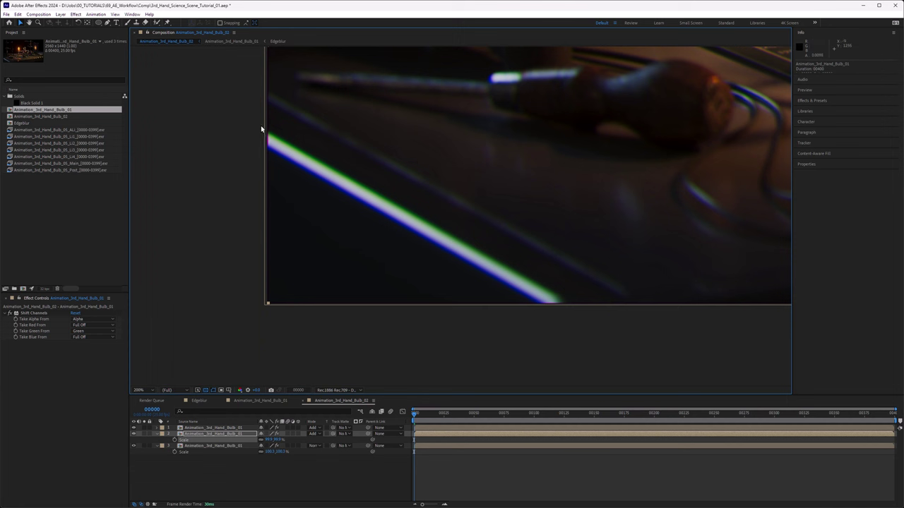
# - Reset layer 2's Scale to 100 and set the viewer magnification to Fit
pyautogui.click(267, 439)
pyautogui.write('100')
pyautogui.press('Return')
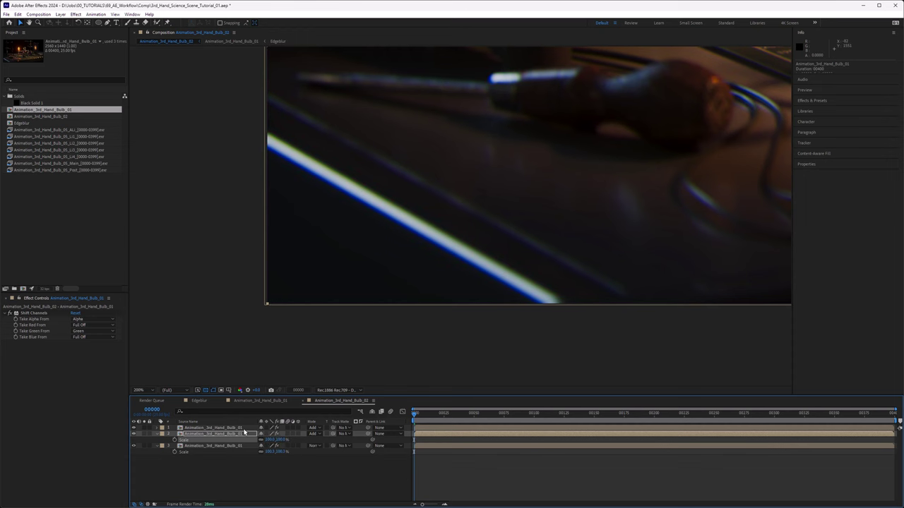
pyautogui.click(141, 390)
pyautogui.click(154, 407)
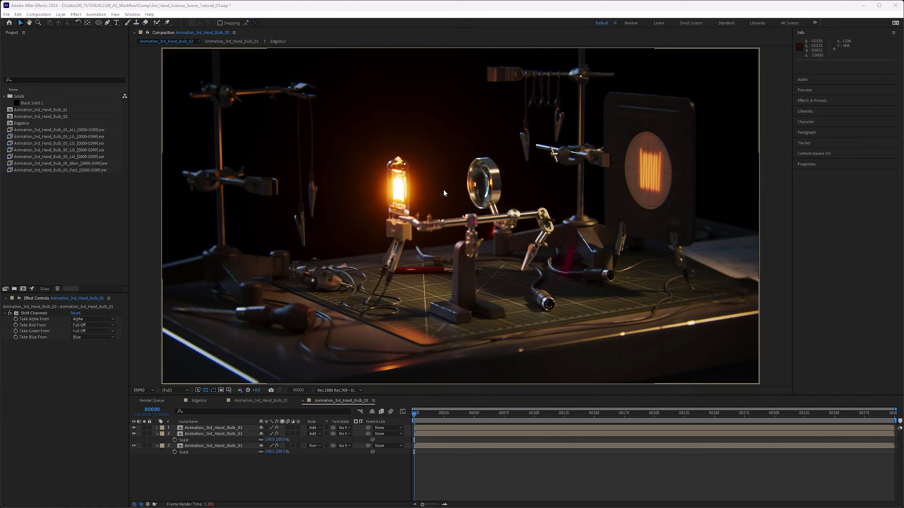
# - Save the project and collapse the revealed Scale properties
pyautogui.click(326, 466)
pyautogui.hotkey('ctrl', 's')
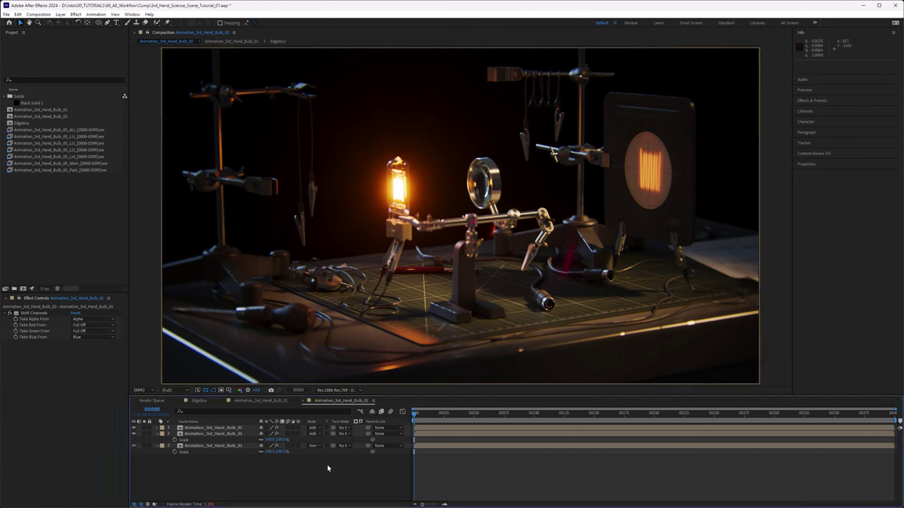
pyautogui.press('s')
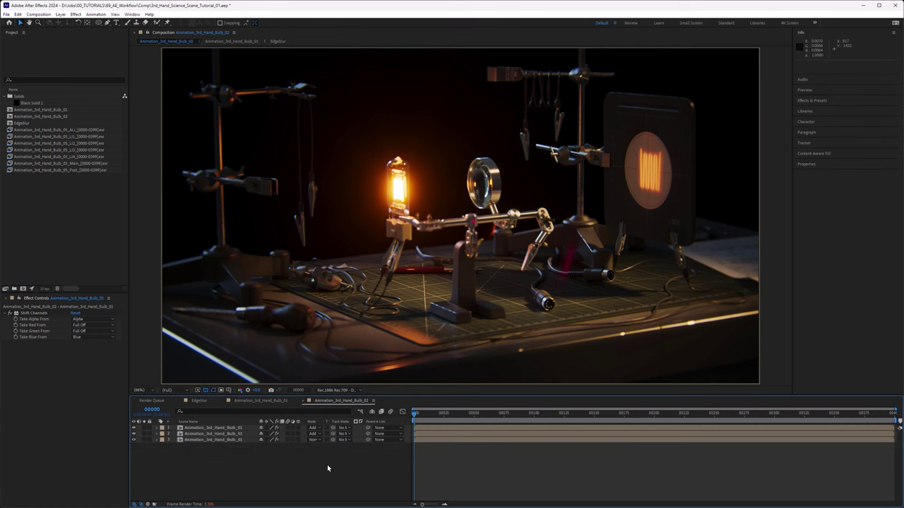
# - Nest Animation_3rd_Hand_Bulb_02 in a new comp, Animation_3rd_Hand_Bulb_03
pyautogui.click(29, 117)
pyautogui.moveTo(30, 118); pyautogui.dragTo(22, 288)
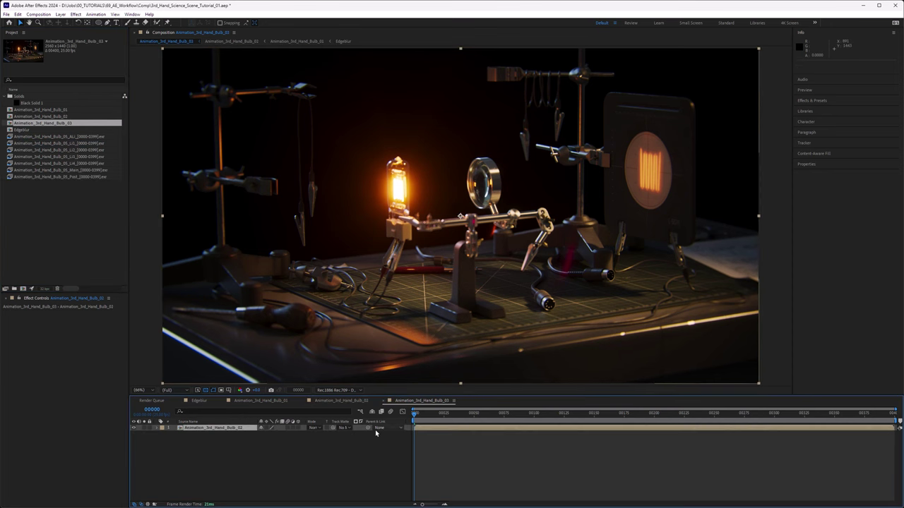
pyautogui.click(330, 433)
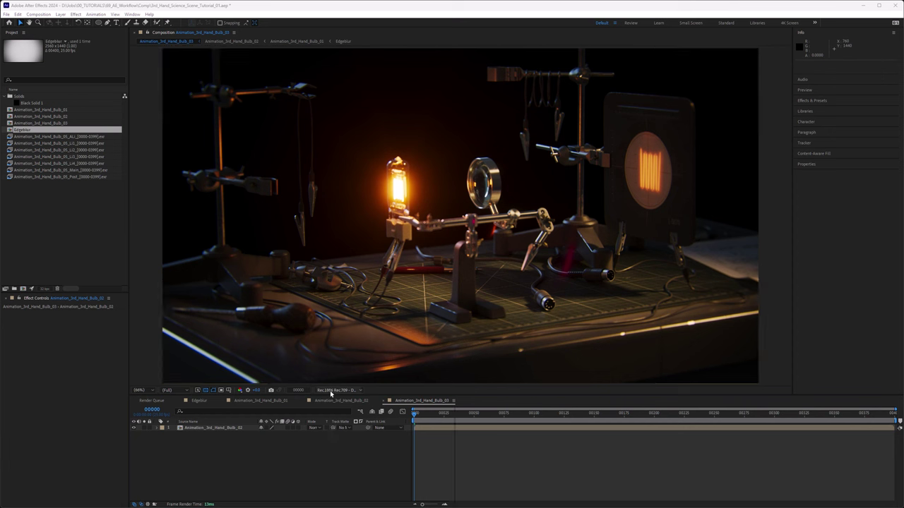
pyautogui.click(336, 391)
pyautogui.click(332, 398)
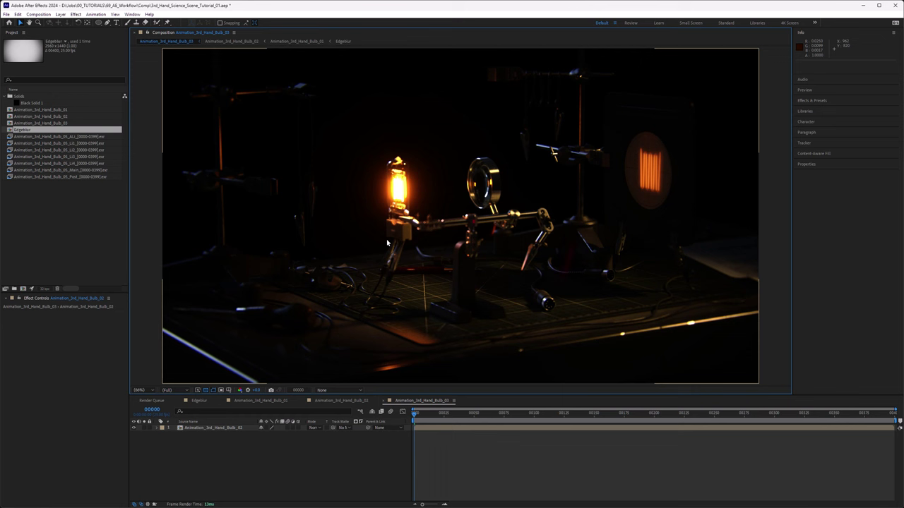
pyautogui.click(332, 390)
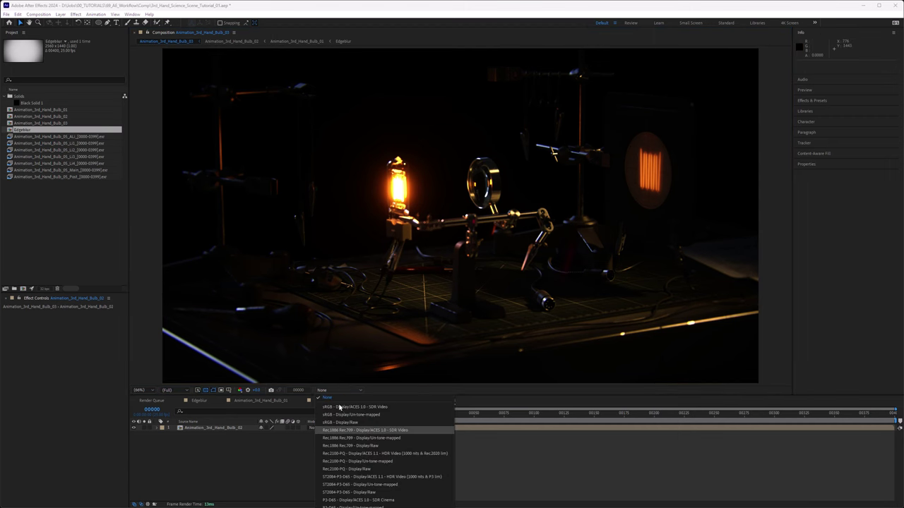
pyautogui.click(353, 427)
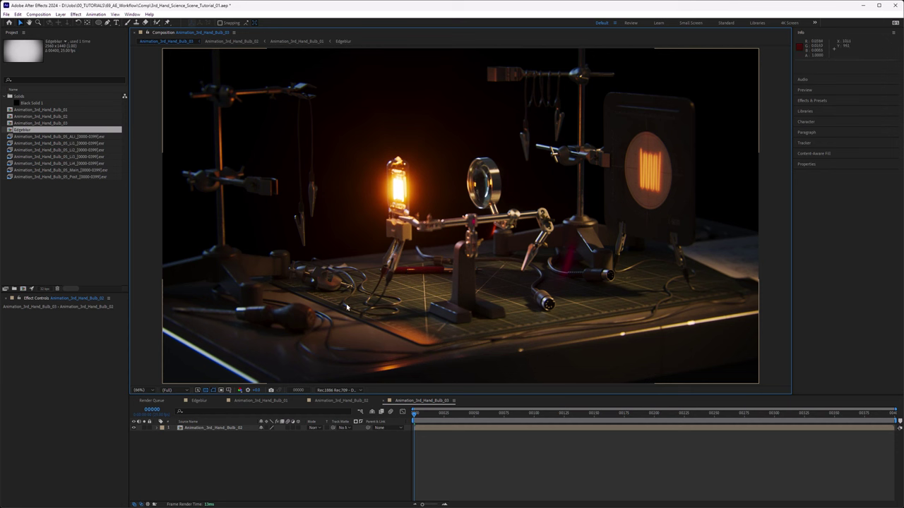
pyautogui.click(224, 428)
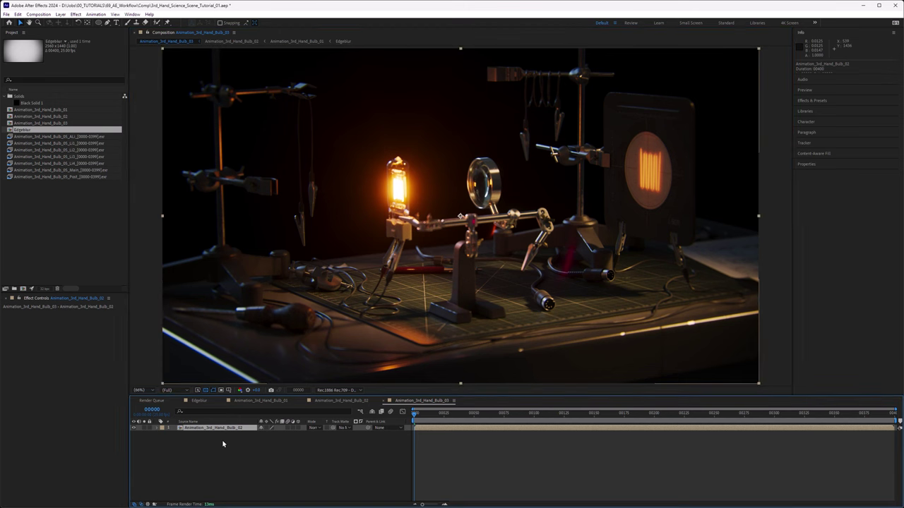
# - Apply OCIO Display Transform to the nested layer and review the project's colour settings
pyautogui.hotkey('ctrl', 'space')
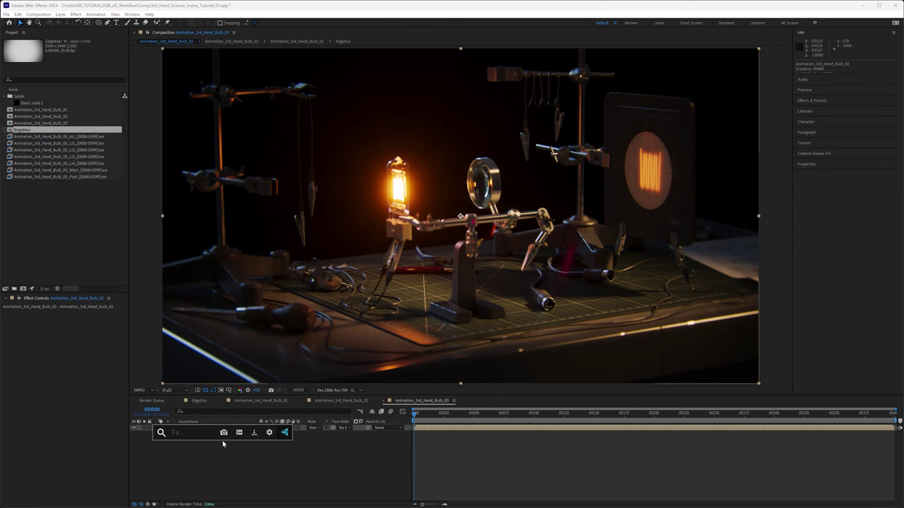
pyautogui.write('ocio')
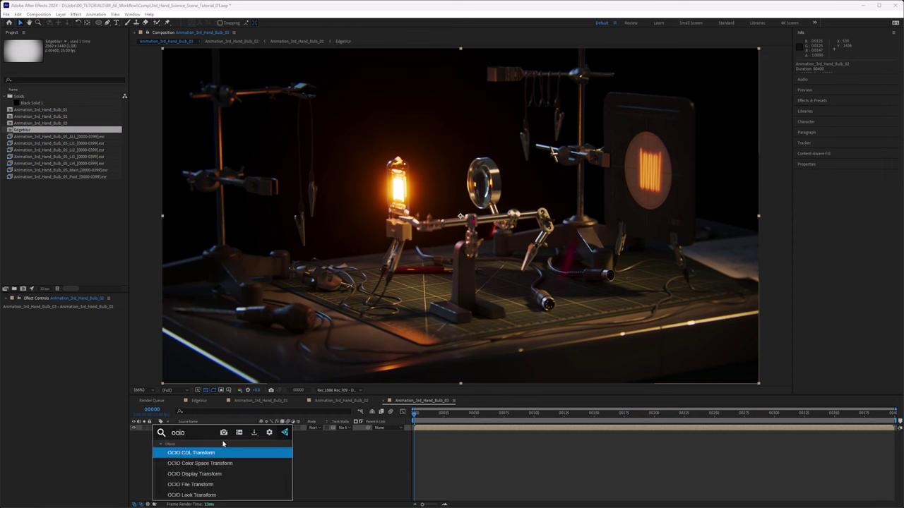
pyautogui.click(208, 475)
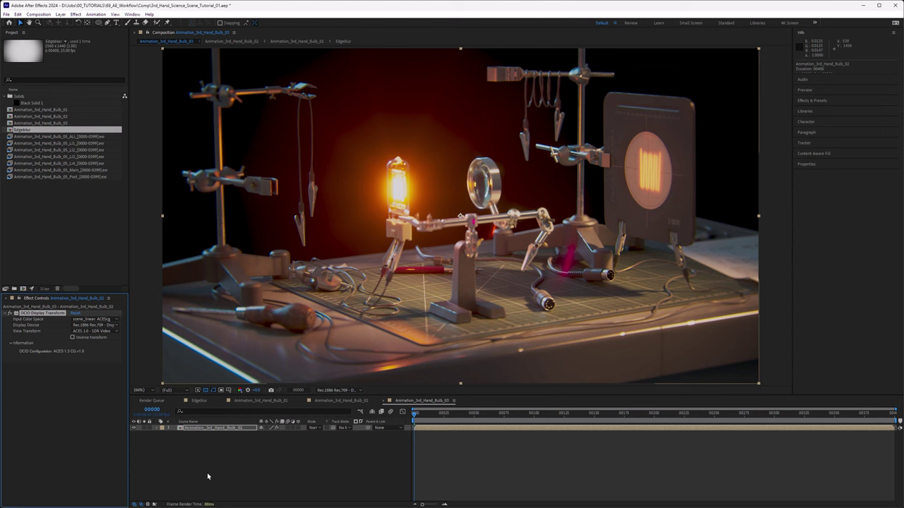
pyautogui.click(48, 288)
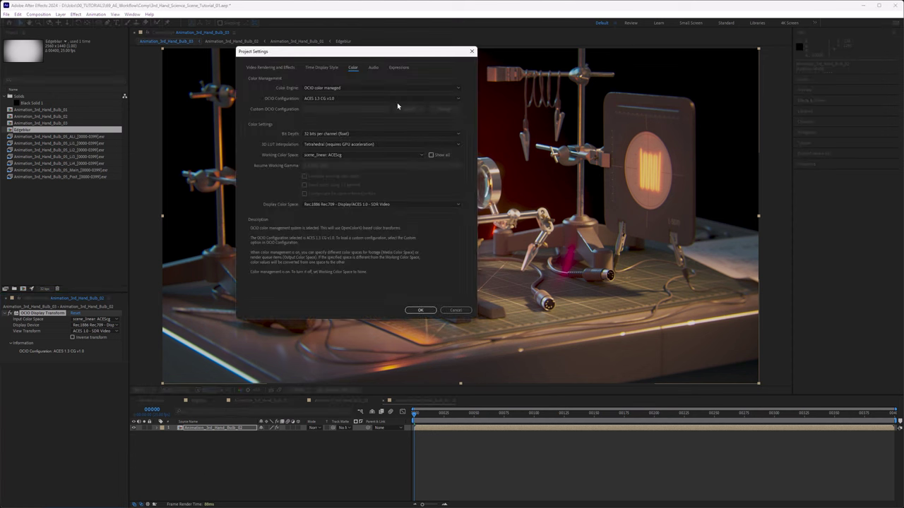
pyautogui.click(460, 313)
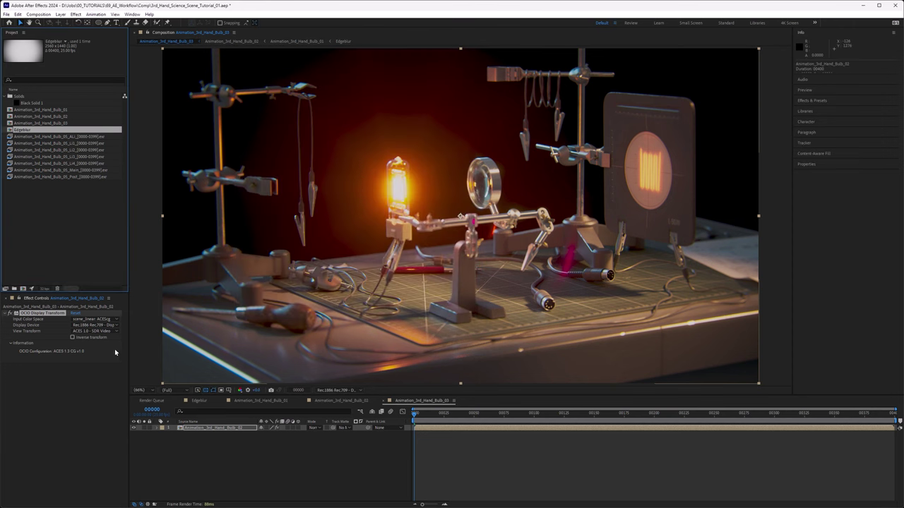
# - Keep Display Device at Rec.1886 Rec.709 and set the viewer's display colour space to None
pyautogui.click(92, 325)
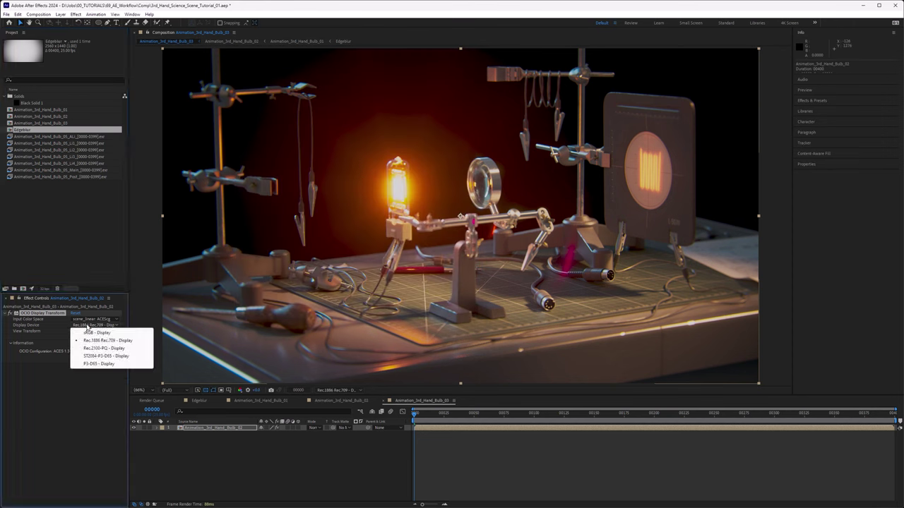
pyautogui.click(84, 341)
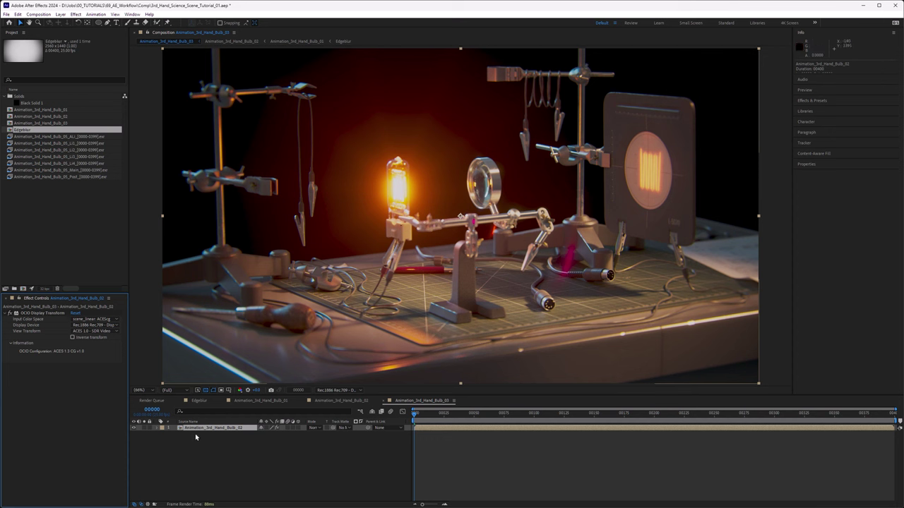
pyautogui.click(339, 391)
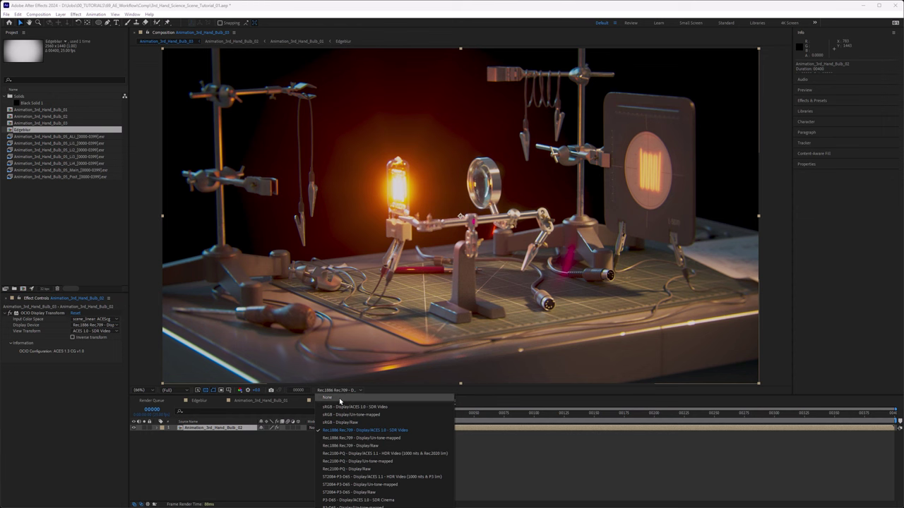
pyautogui.click(340, 399)
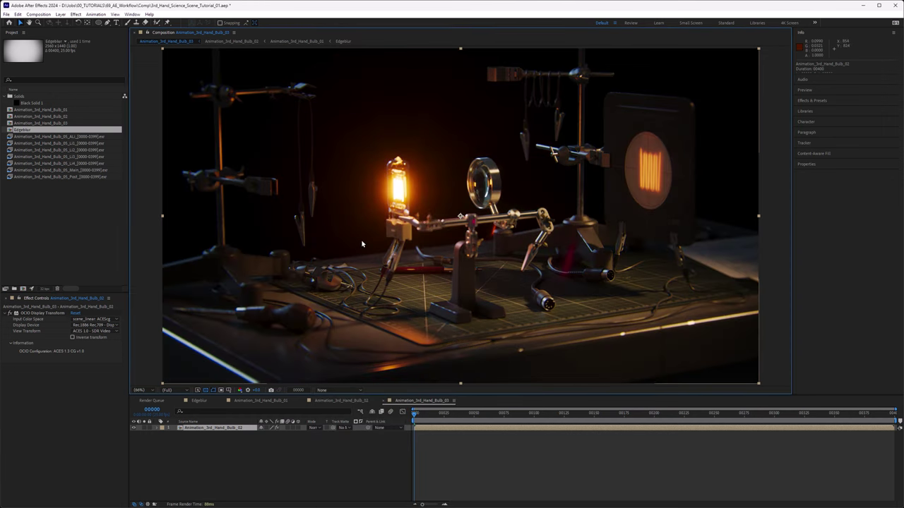
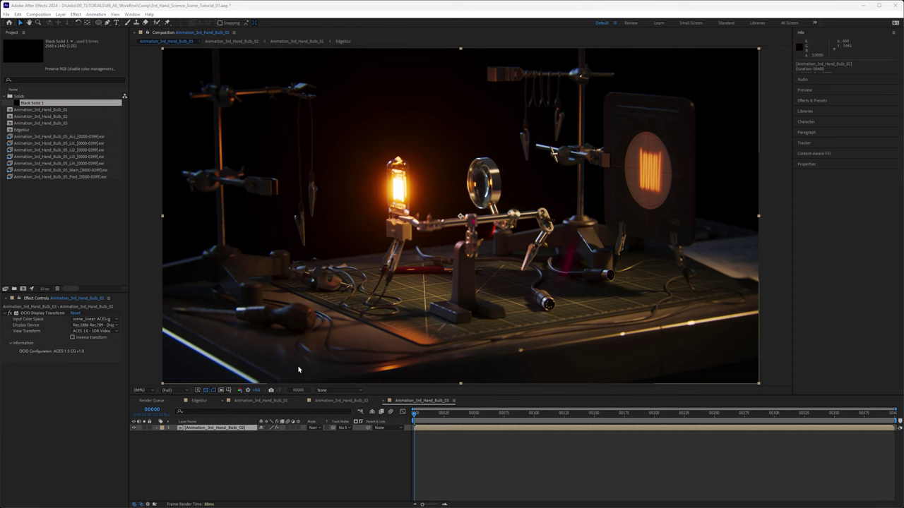
# - Queue the Animation_3rd_Hand_Bulb_03 comp in Media Encoder using Ctrl+Alt+M
pyautogui.click(308, 325)
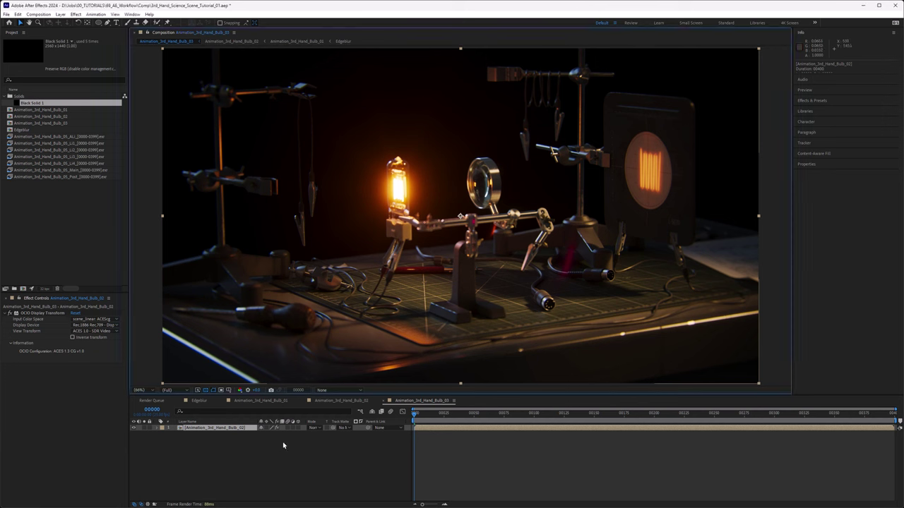
pyautogui.hotkey('ctrl', 'alt', 'm')
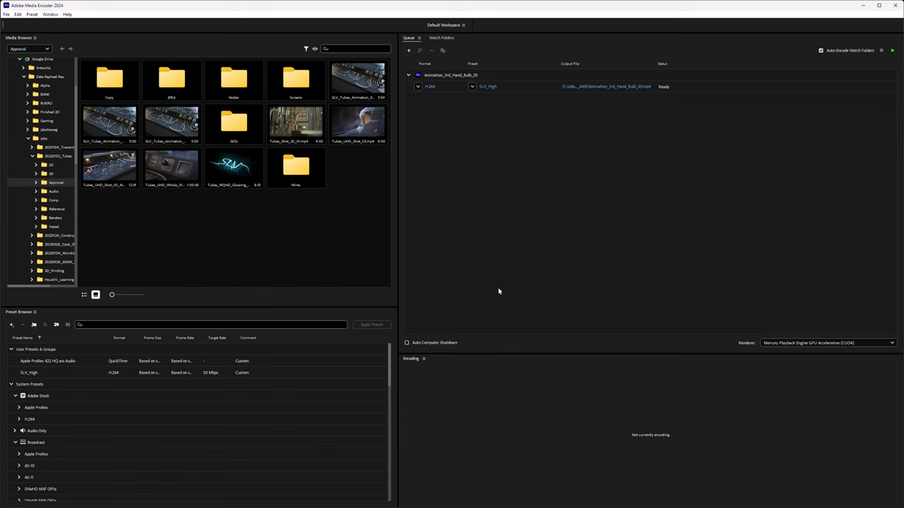
# - Review the H.264 export settings, then delete the Animation_3rd_Hand_Bulb_03 job from the queue
pyautogui.click(432, 88)
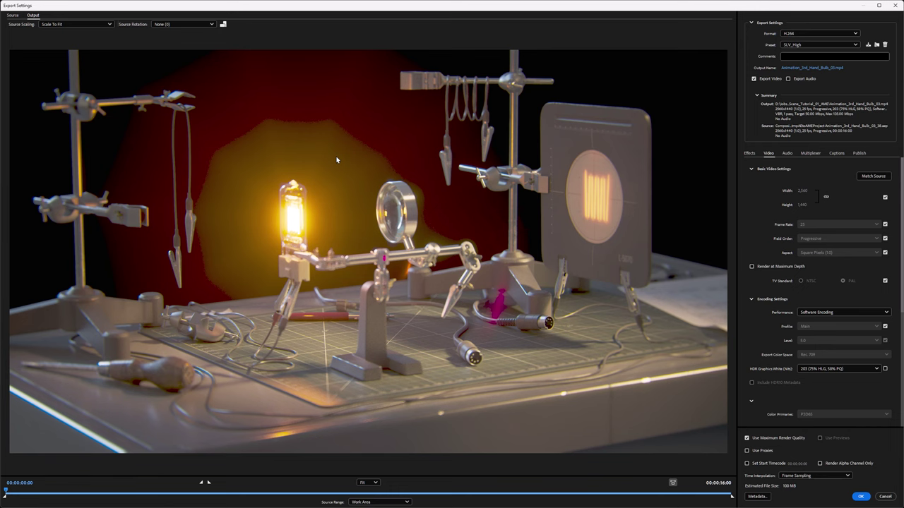
pyautogui.click(885, 497)
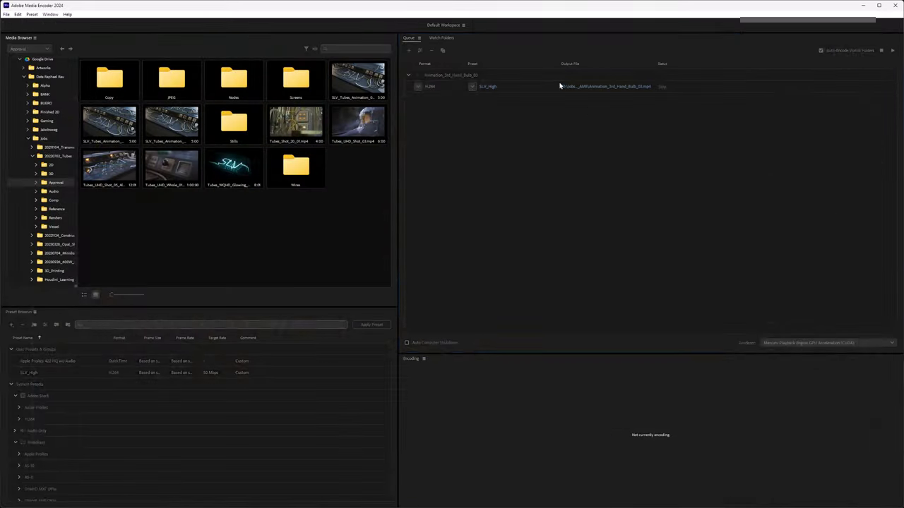
pyautogui.click(448, 77)
pyautogui.press('Delete')
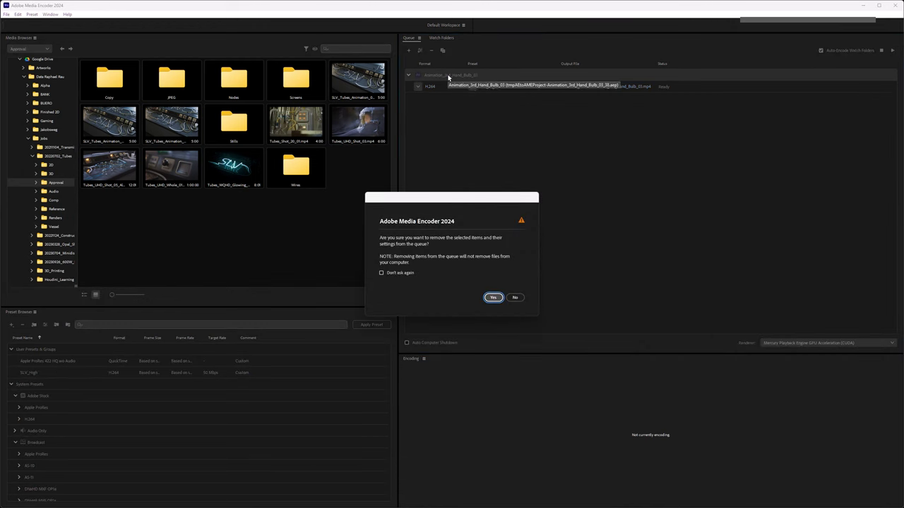
pyautogui.click(493, 296)
pyautogui.click(862, 7)
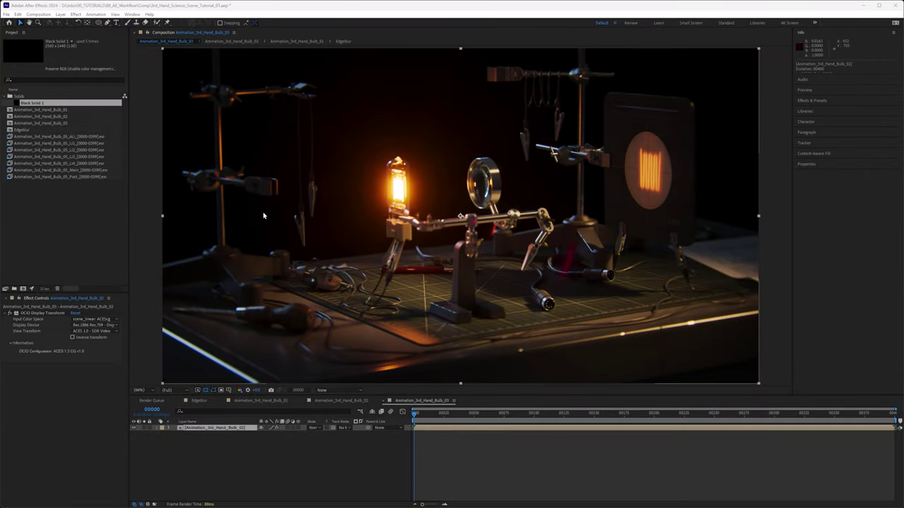
# - Switch the project Color Engine to Adobe color managed in Project Settings
pyautogui.click(45, 288)
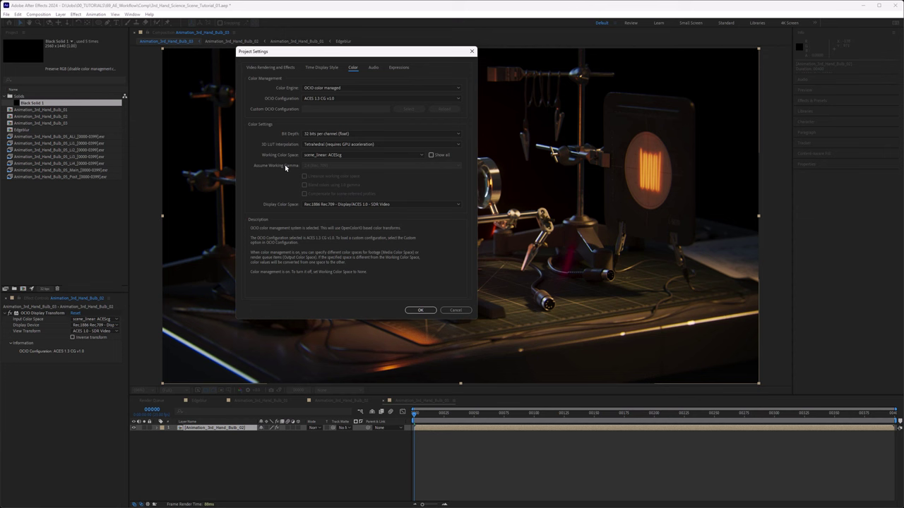
pyautogui.click(317, 88)
pyautogui.click(318, 97)
pyautogui.click(417, 111)
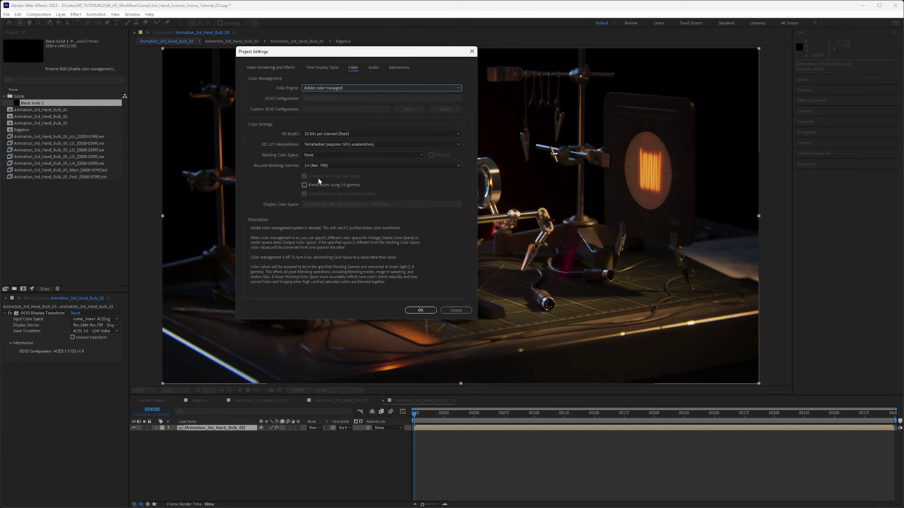
# - Set Working Color Space to sRGB without linearizing, then to None, and apply
pyautogui.click(322, 156)
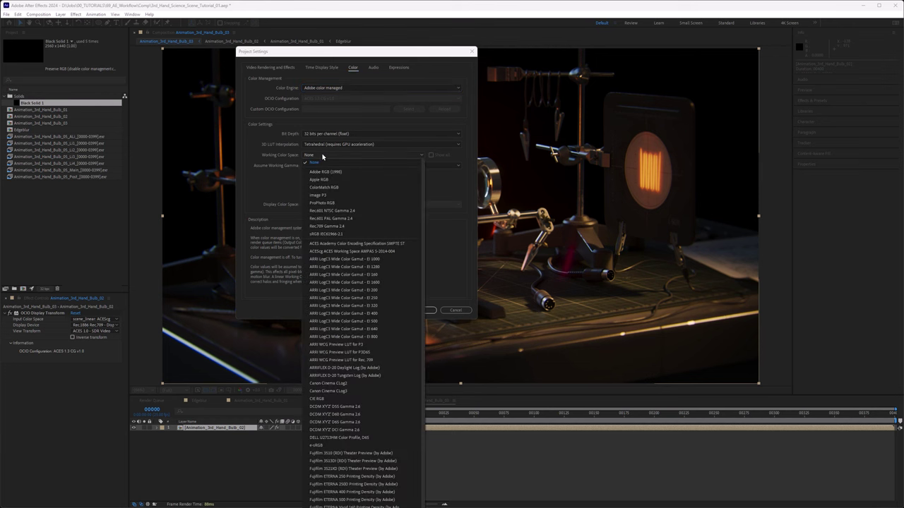
pyautogui.click(331, 234)
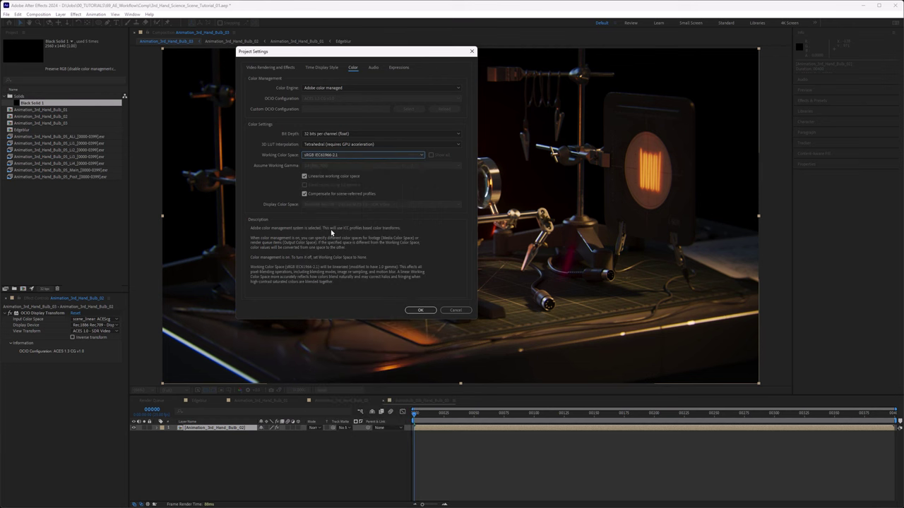
pyautogui.click(304, 193)
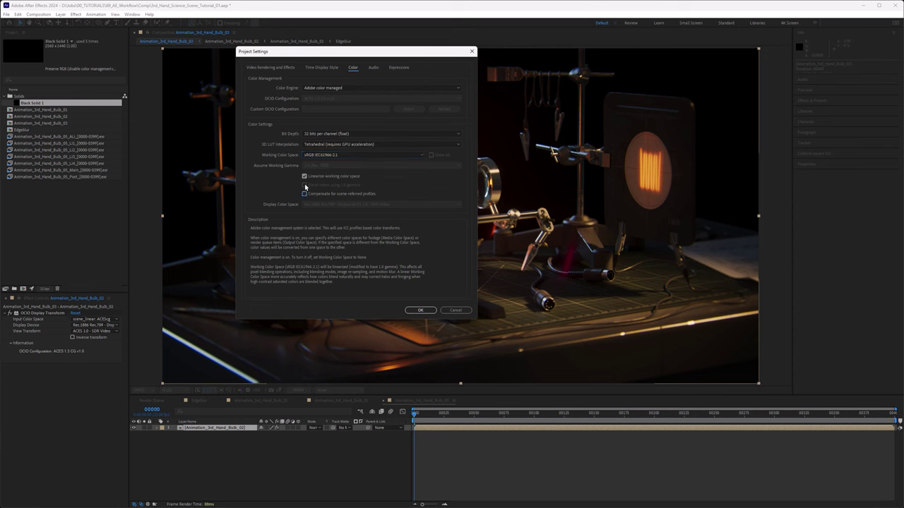
pyautogui.click(305, 177)
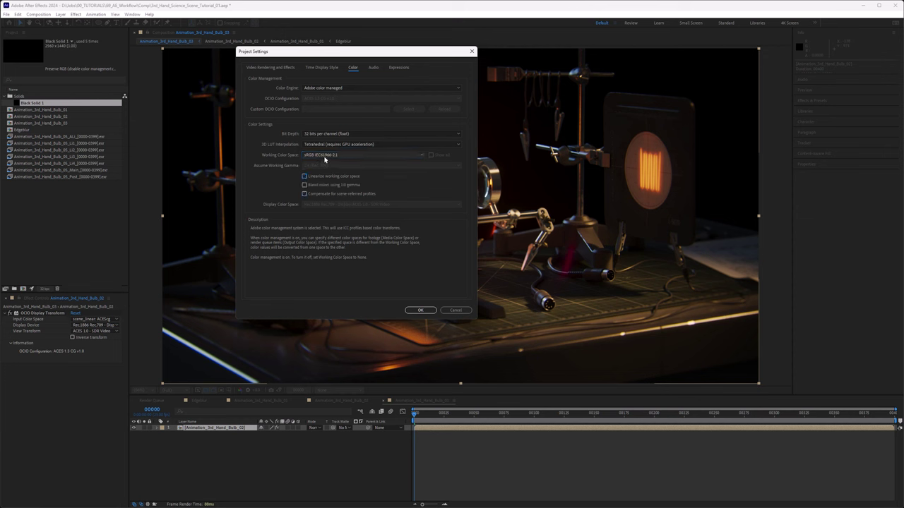
pyautogui.click(324, 160)
pyautogui.scroll(3, 329, 173)
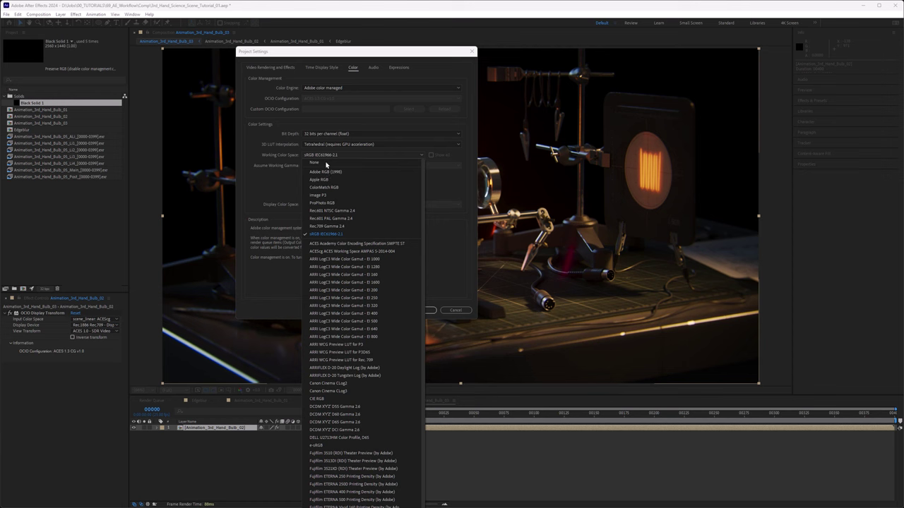
pyautogui.click(327, 169)
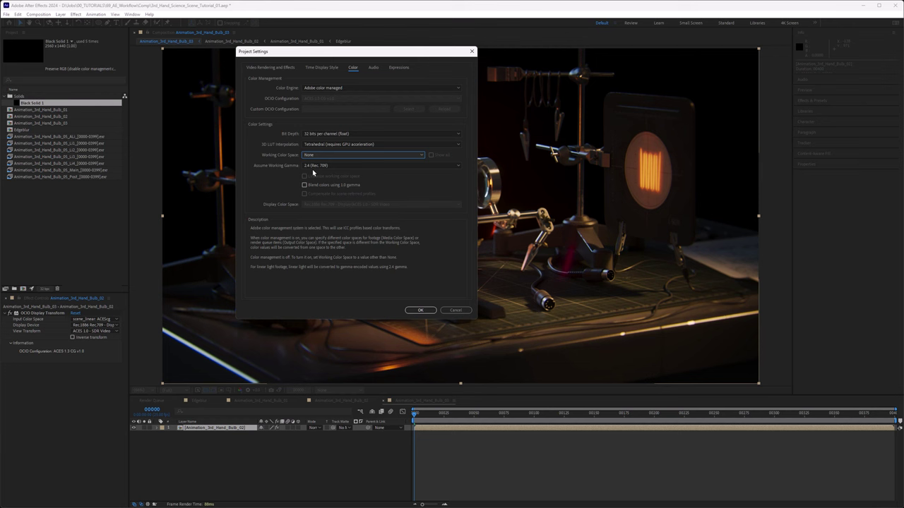
pyautogui.click(420, 310)
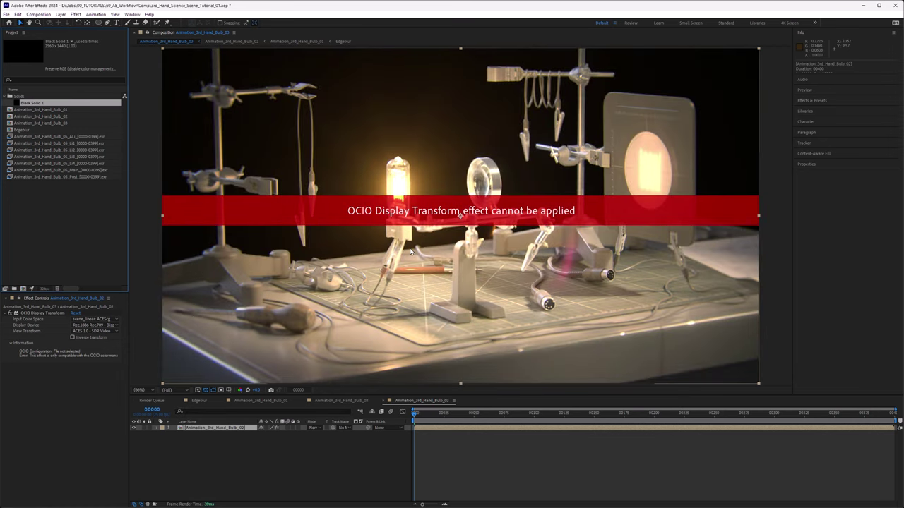
# - Restore OCIO color managed with the ACES 1.3 CG v1.0 configuration
pyautogui.click(45, 288)
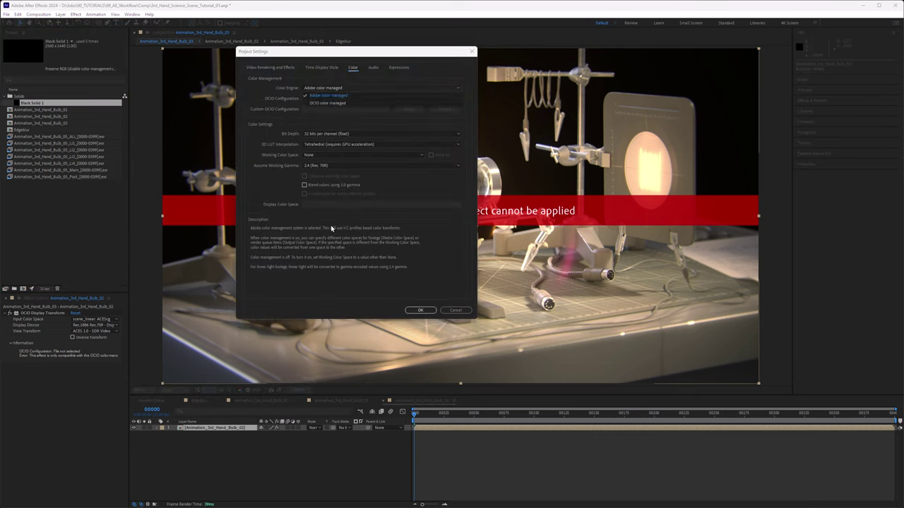
pyautogui.click(362, 103)
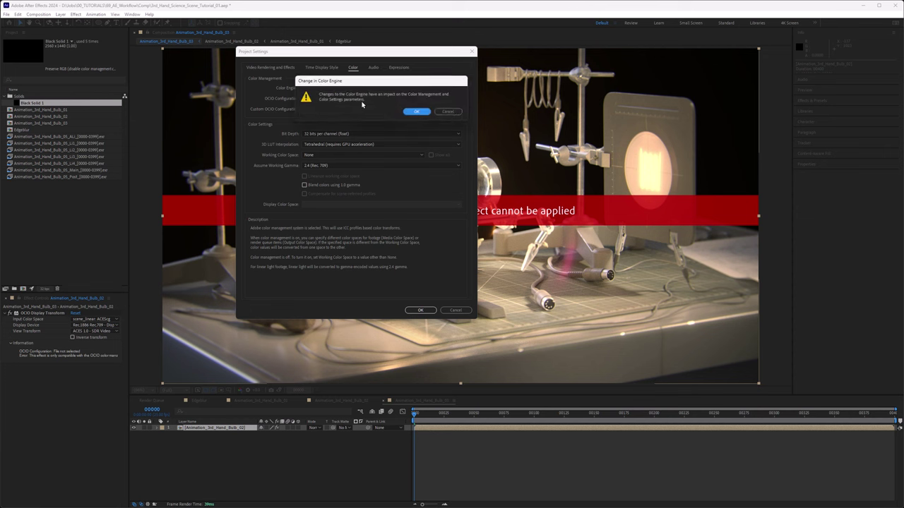
pyautogui.click(418, 113)
pyautogui.click(331, 99)
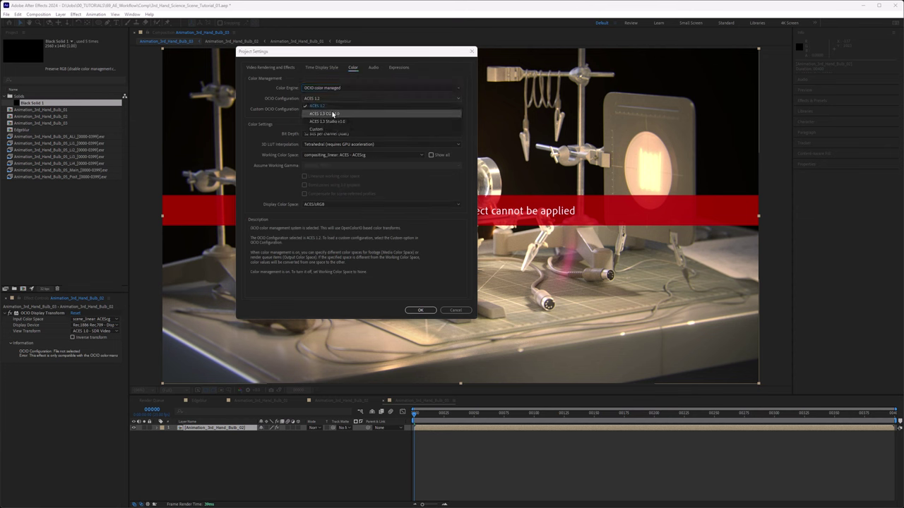
pyautogui.click(332, 111)
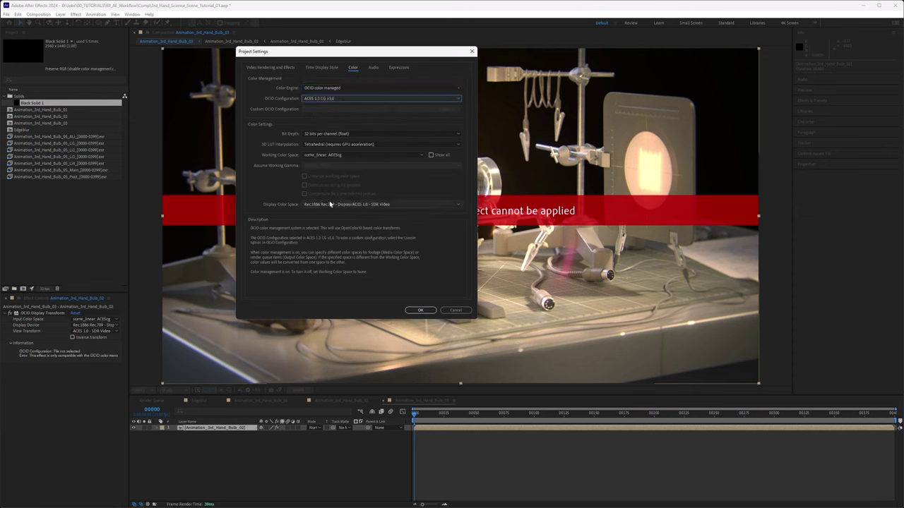
pyautogui.click(353, 204)
pyautogui.click(346, 212)
pyautogui.click(427, 313)
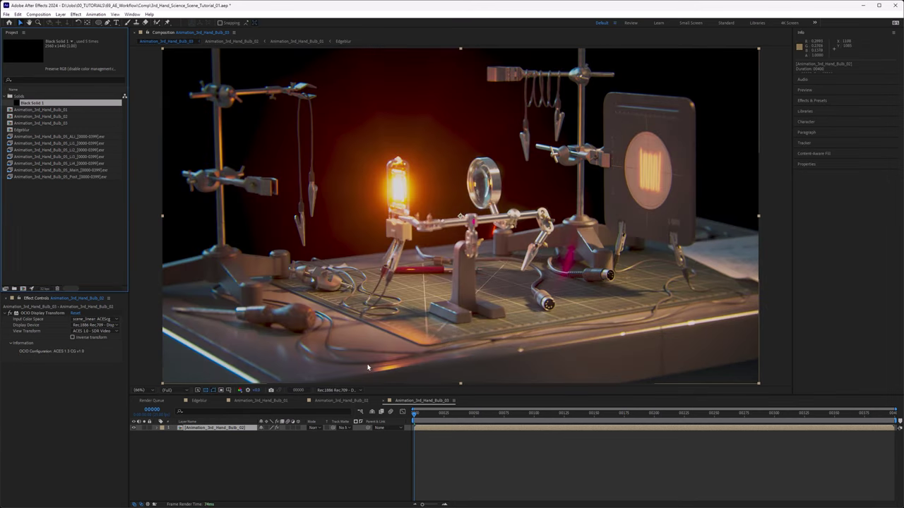
# - Set the preview display transform to None and queue the comp in Media Encoder
pyautogui.click(328, 392)
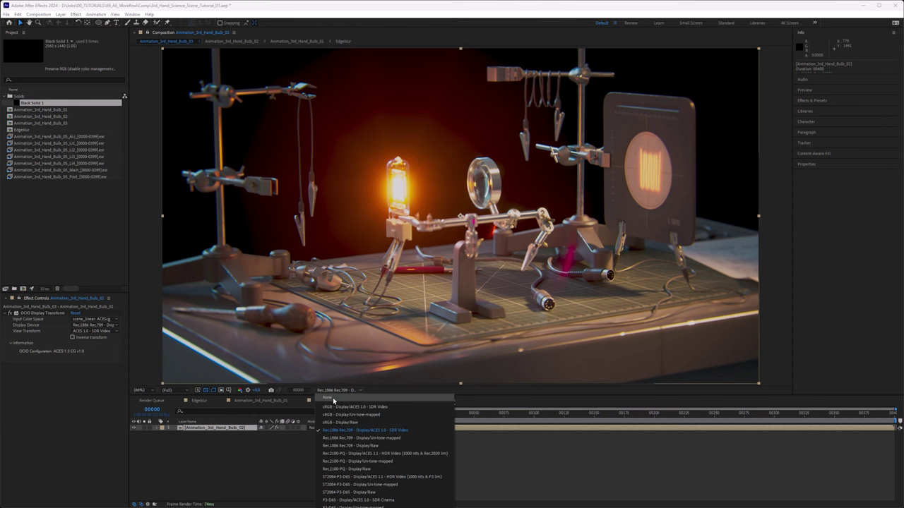
pyautogui.click(334, 400)
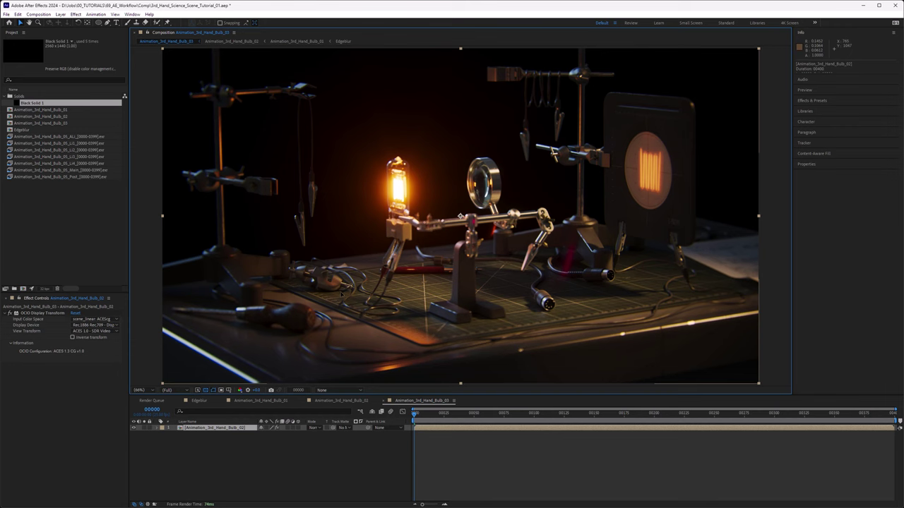
pyautogui.hotkey('ctrl', 'alt', 'm')
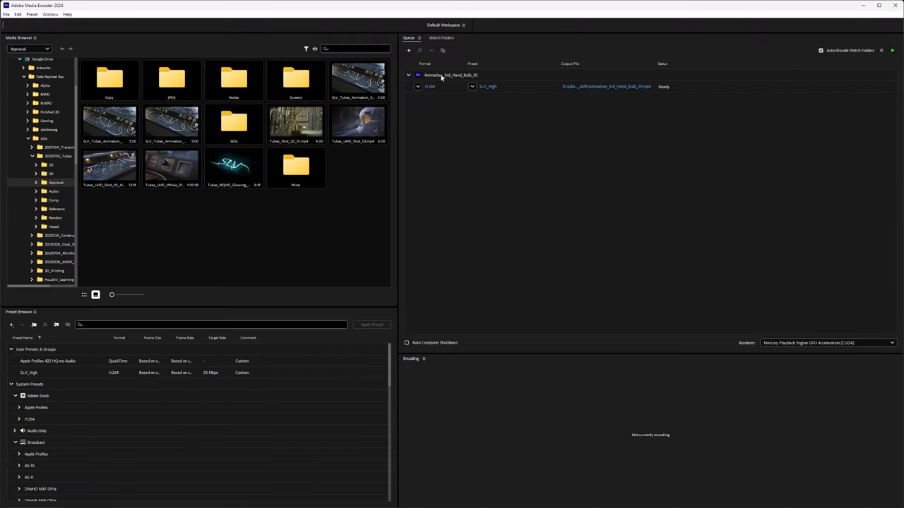
# - Open the H.264 export settings of the queued Animation_3rd_Hand_Bulb_03 job to review them
pyautogui.click(429, 86)
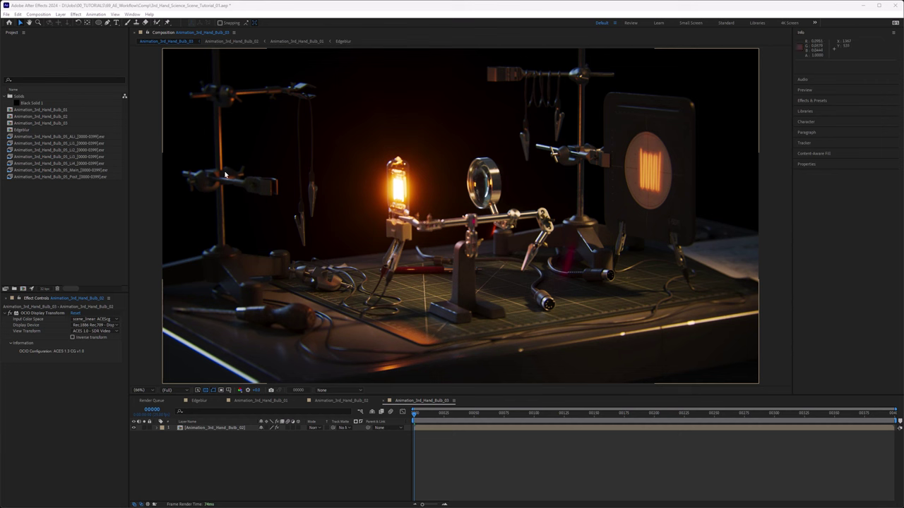
# - Place Black Solid 1 in the comp as an adjustment layer named 'After Effects'
pyautogui.moveTo(32, 103); pyautogui.dragTo(222, 428)
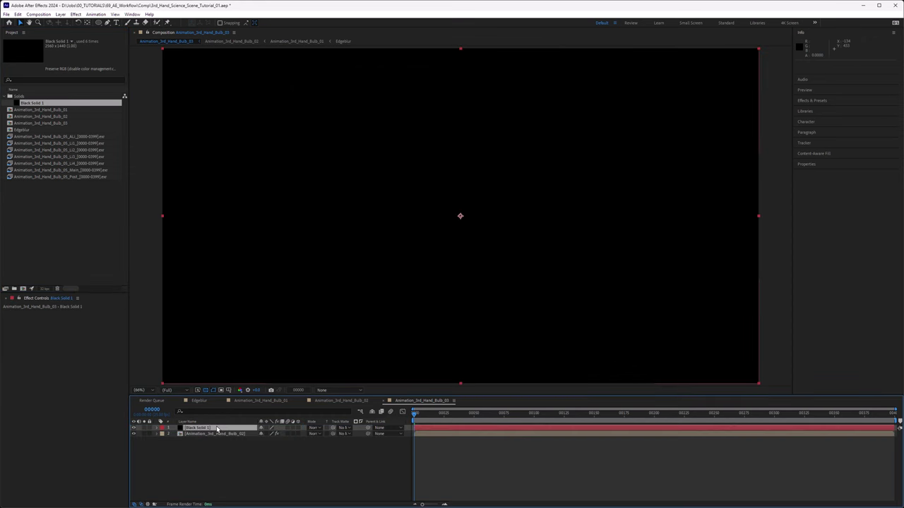
pyautogui.click(292, 428)
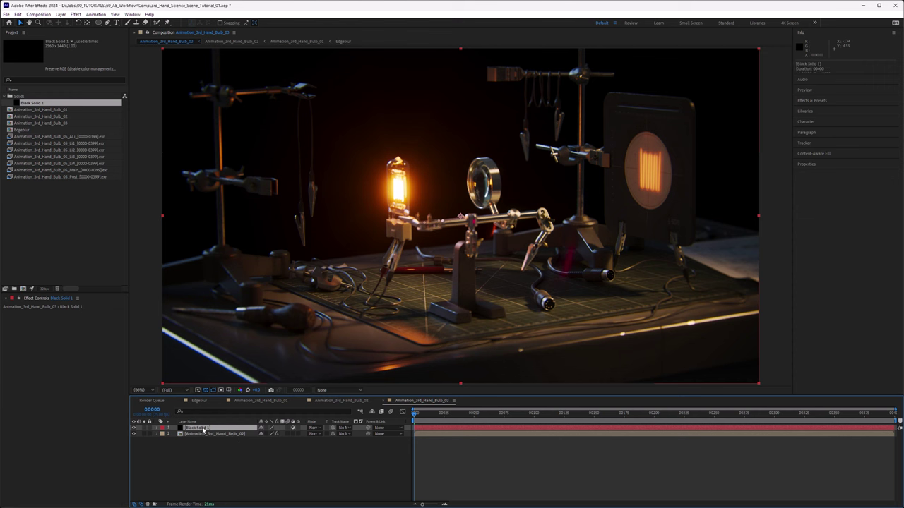
pyautogui.press('Return')
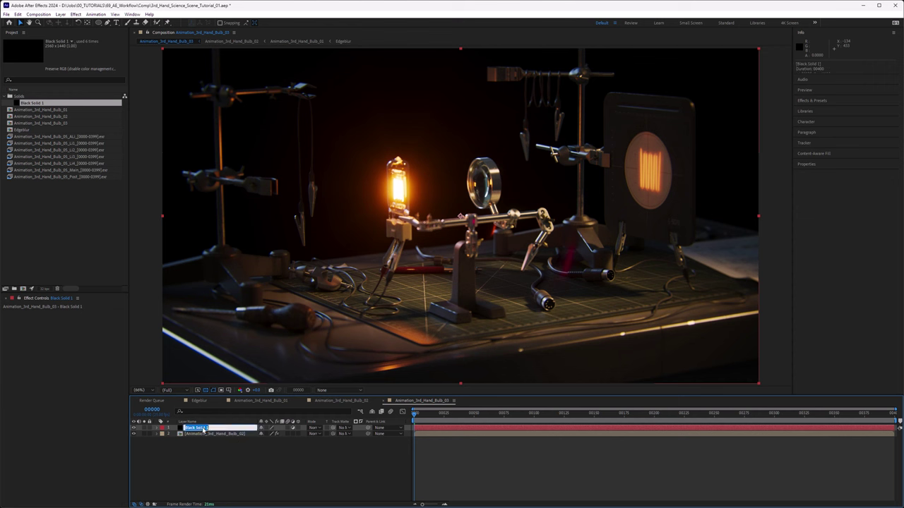
pyautogui.write('After Effects')
pyautogui.press('Return')
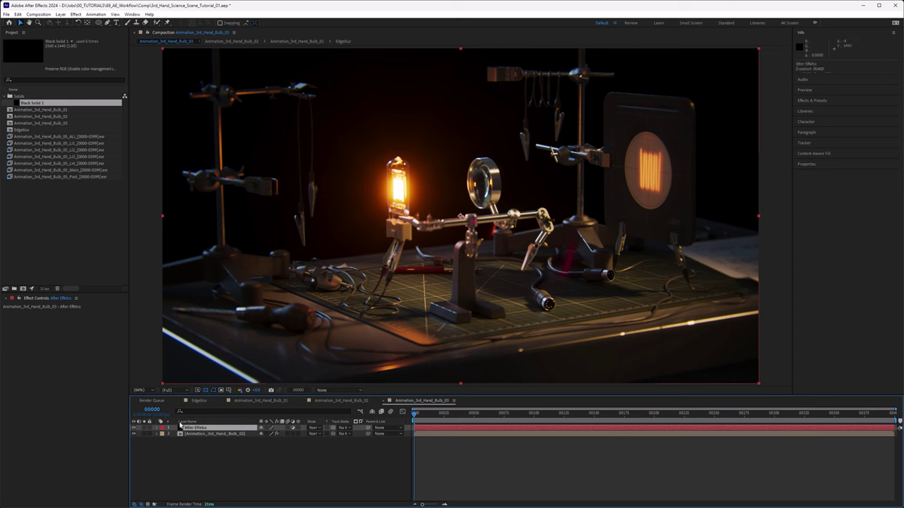
pyautogui.hotkey('ctrl', 'space')
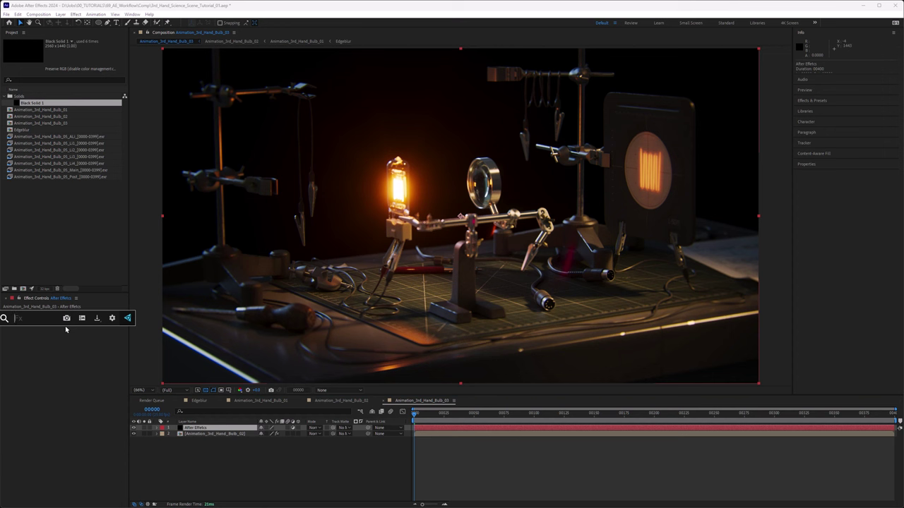
# - Add Levels from the 'levels' search, setting Gamma 0.96 and Input White 0.95
pyautogui.write('levels')
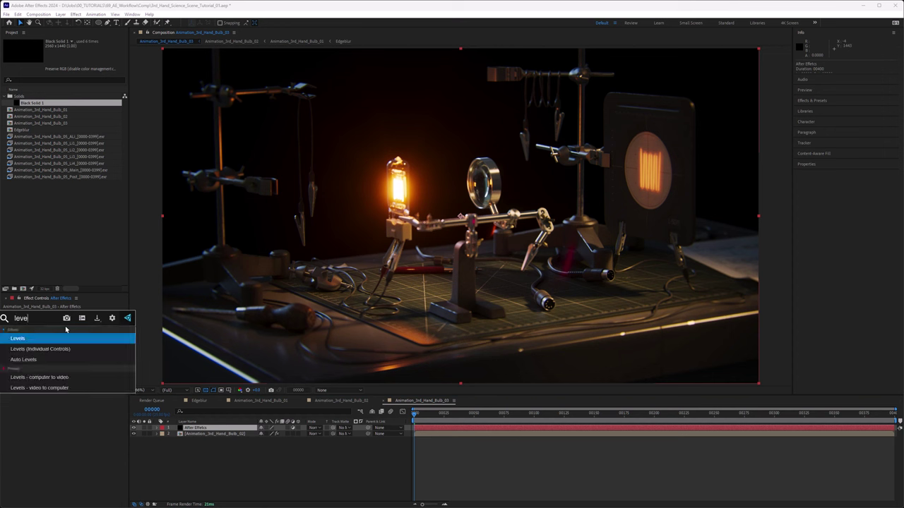
pyautogui.click(48, 342)
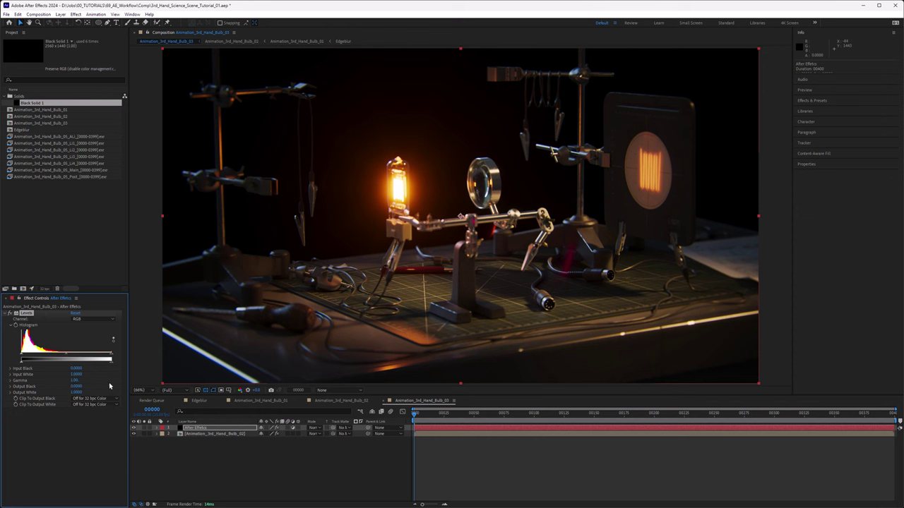
pyautogui.click(76, 380)
pyautogui.write('0.96')
pyautogui.press('Return')
pyautogui.click(74, 375)
pyautogui.write('0.95')
pyautogui.press('Return')
pyautogui.click(71, 435)
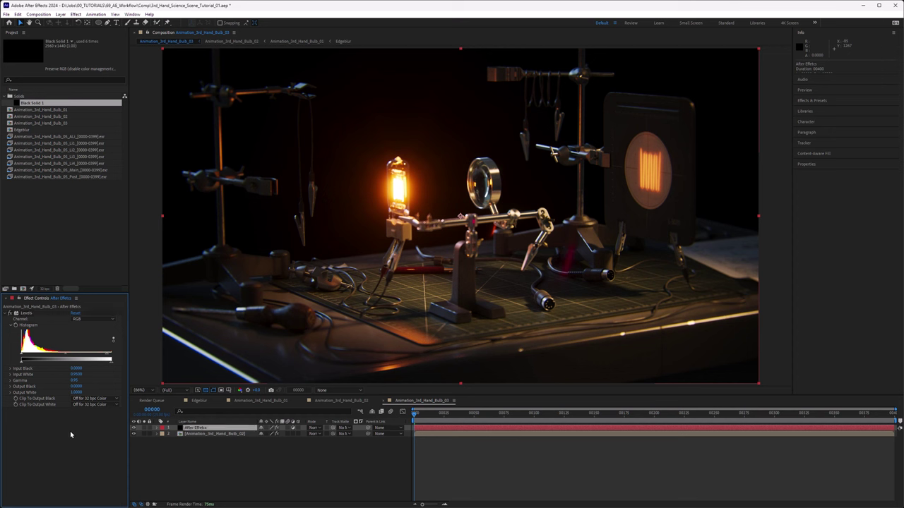
# - Apply Add Grain to the adjustment layer with Viewing Mode set to Final Output
pyautogui.hotkey('ctrl', 'space')
pyautogui.write('grain')
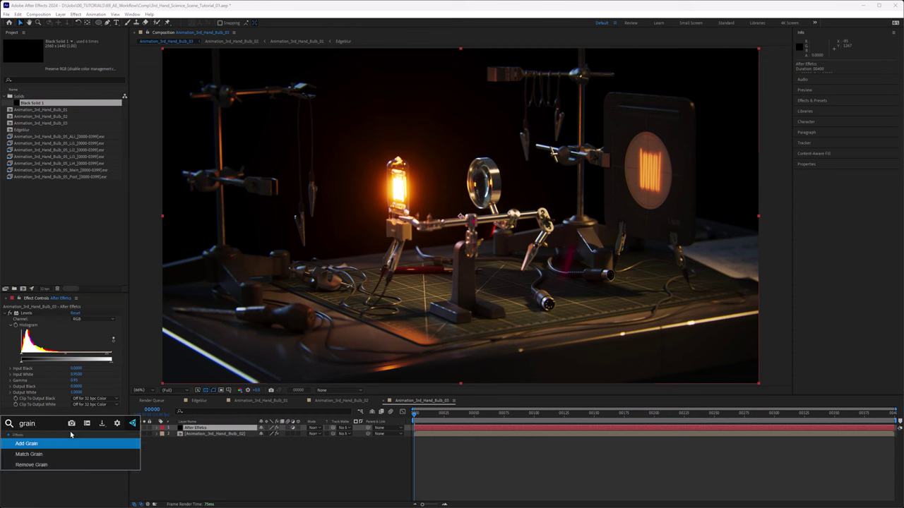
pyautogui.press('Down')
pyautogui.press('Up')
pyautogui.press('Return')
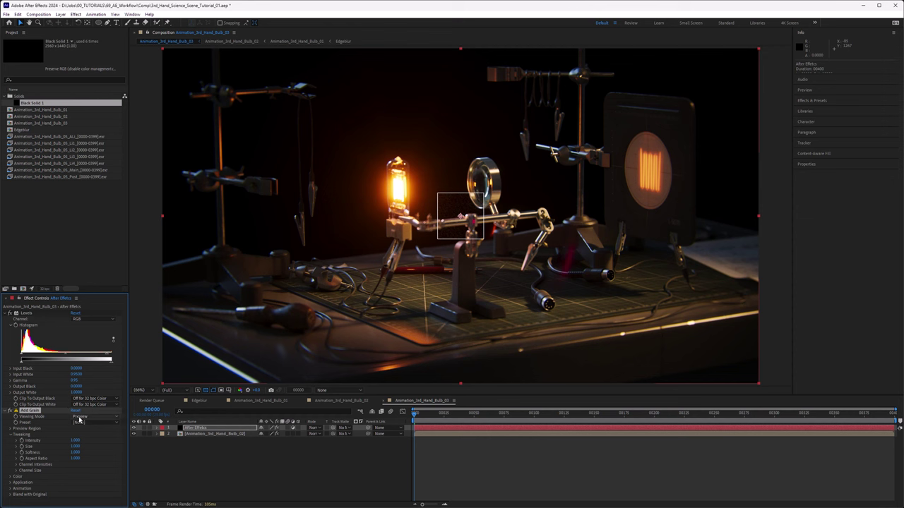
pyautogui.click(92, 417)
pyautogui.click(89, 440)
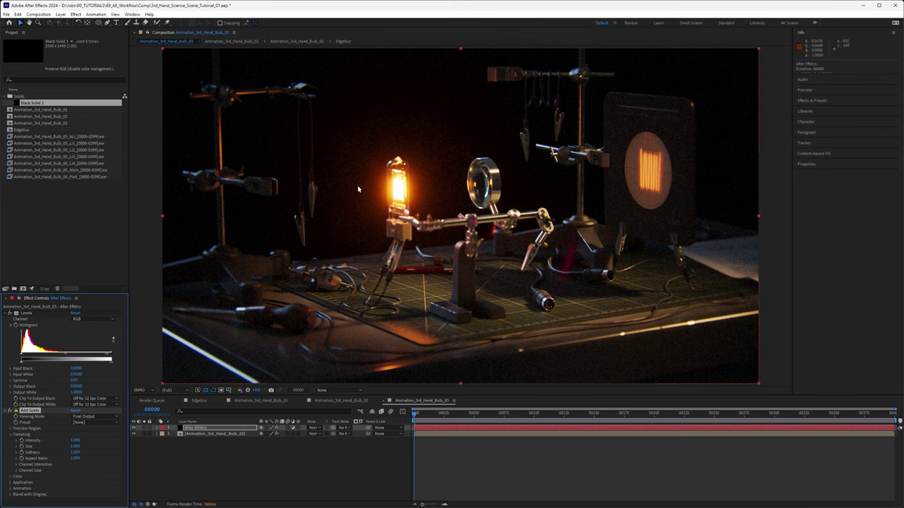
pyautogui.press('.')
pyautogui.press('.')
pyautogui.press('.')
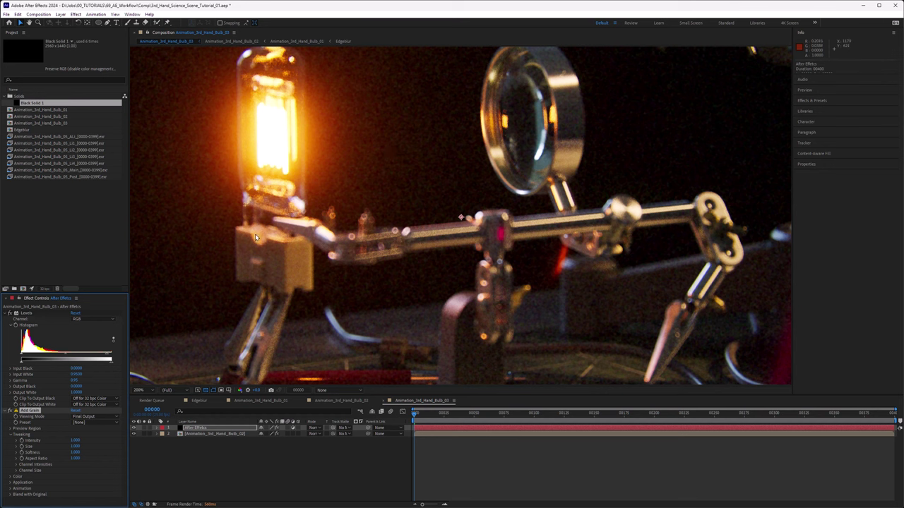
# - Set grain Intensity 0.15, Size 0.5 and Saturation 0.25
pyautogui.click(75, 440)
pyautogui.write('0.1')
pyautogui.press('Return')
pyautogui.click(74, 446)
pyautogui.write('0.5')
pyautogui.press('Return')
pyautogui.click(11, 477)
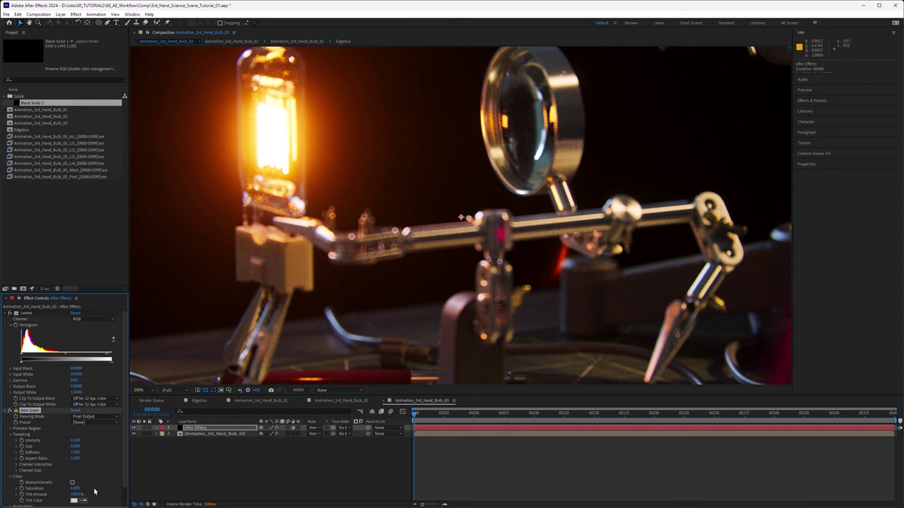
pyautogui.click(76, 488)
pyautogui.write('0.25')
pyautogui.press('Return')
pyautogui.click(76, 440)
pyautogui.write('0.15')
pyautogui.press('Return')
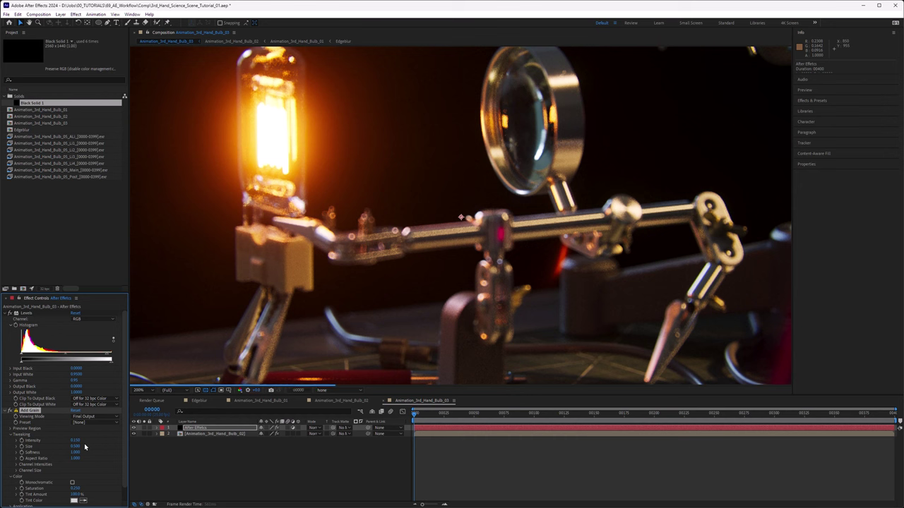
# - Send the graded comp to the Media Encoder queue
pyautogui.scroll(-4, 408, 184)
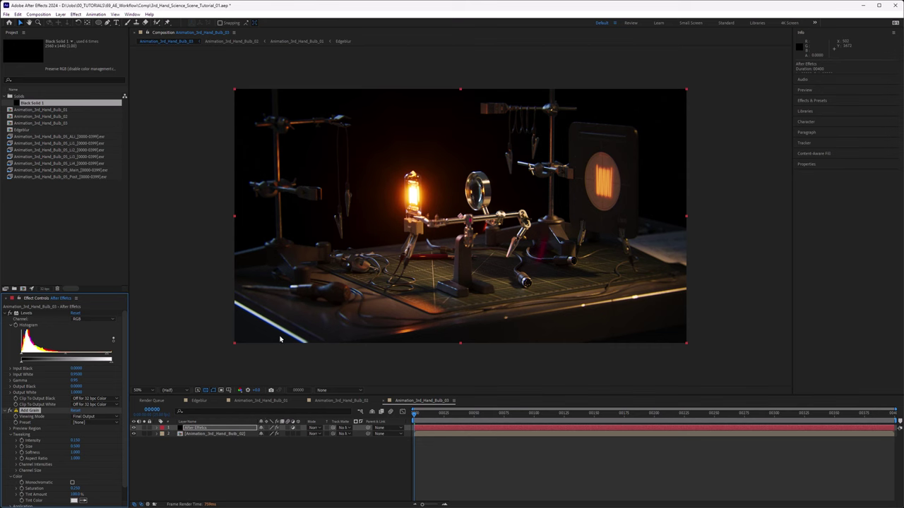
pyautogui.click(182, 300)
pyautogui.click(259, 476)
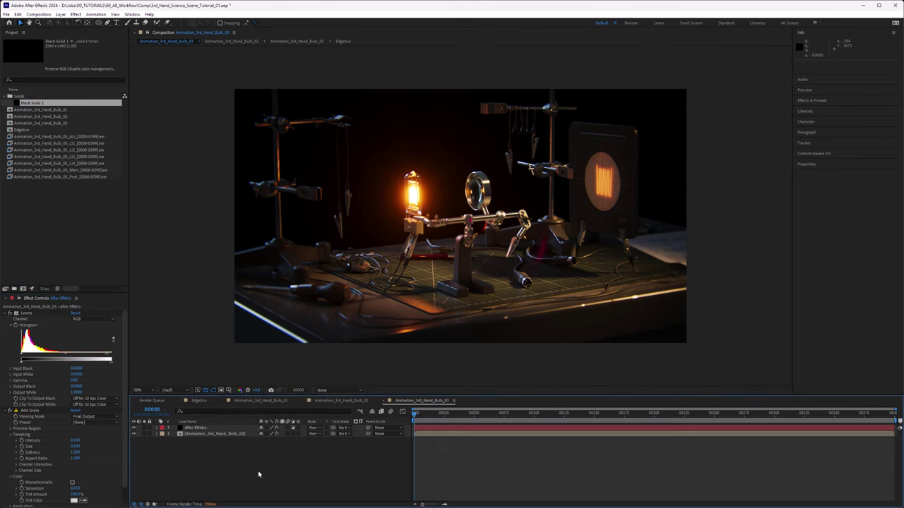
pyautogui.hotkey('ctrl', 'alt', 'm')
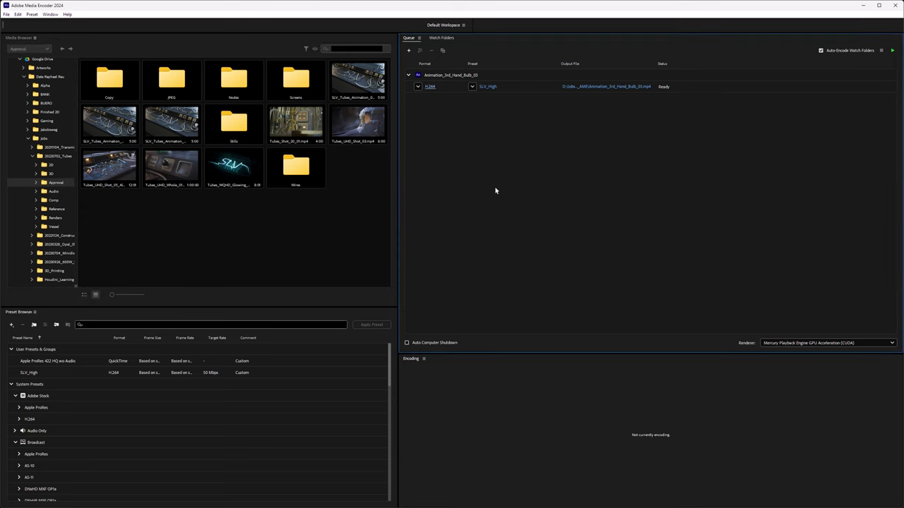
pyautogui.click(487, 86)
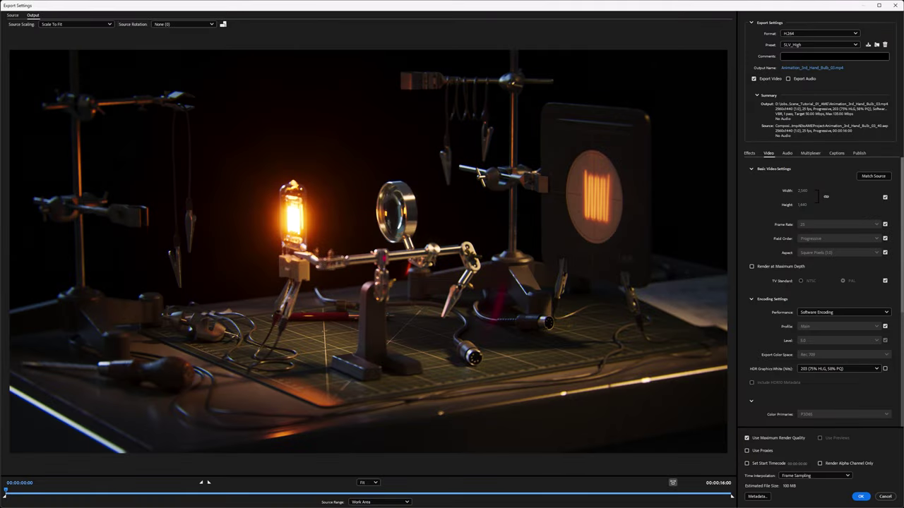
pyautogui.click(860, 496)
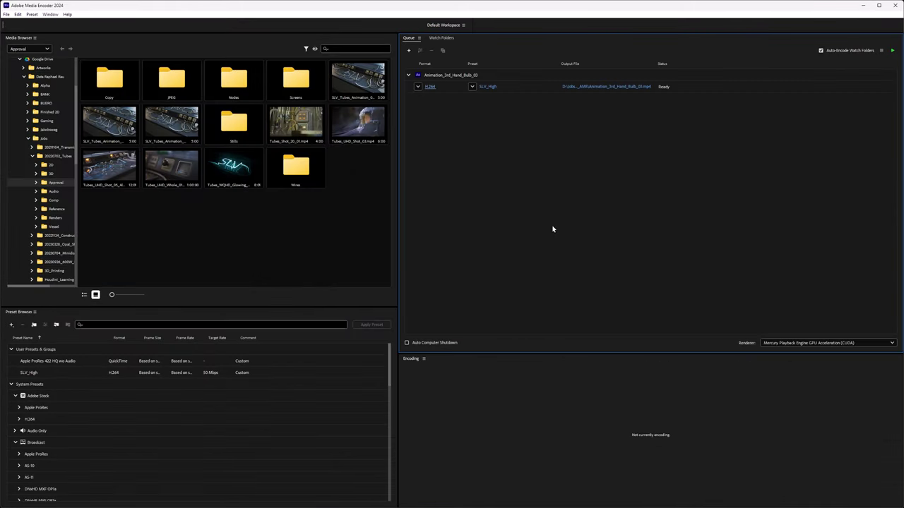